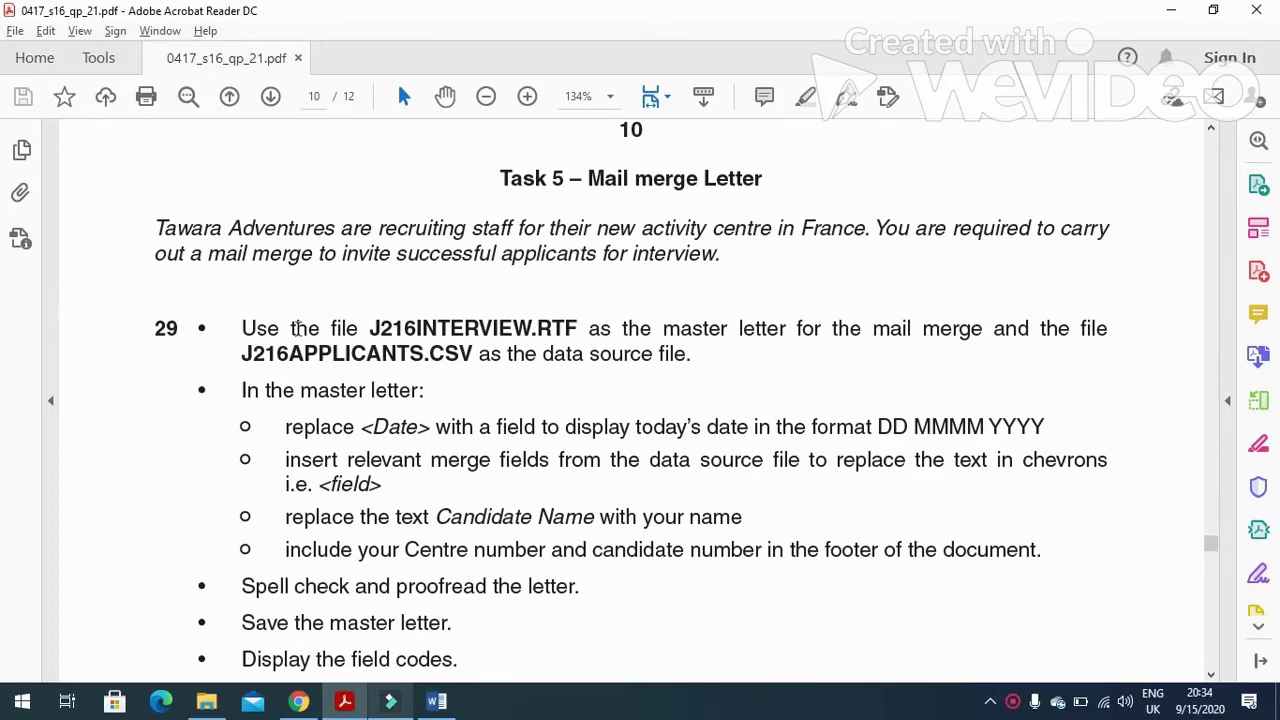
Read the Task 5 mail merge brief, noting J216INTERVIEW, then show the 0417_s16_sf_21 folder.
{"action": "left_click_drag", "start_coordinate": [158, 232], "coordinate": [1110, 236]}
{"action": "left_click_drag", "start_coordinate": [157, 255], "coordinate": [728, 262]}
{"action": "scroll", "coordinate": [620, 331], "scroll_direction": "down", "scroll_amount": 2}
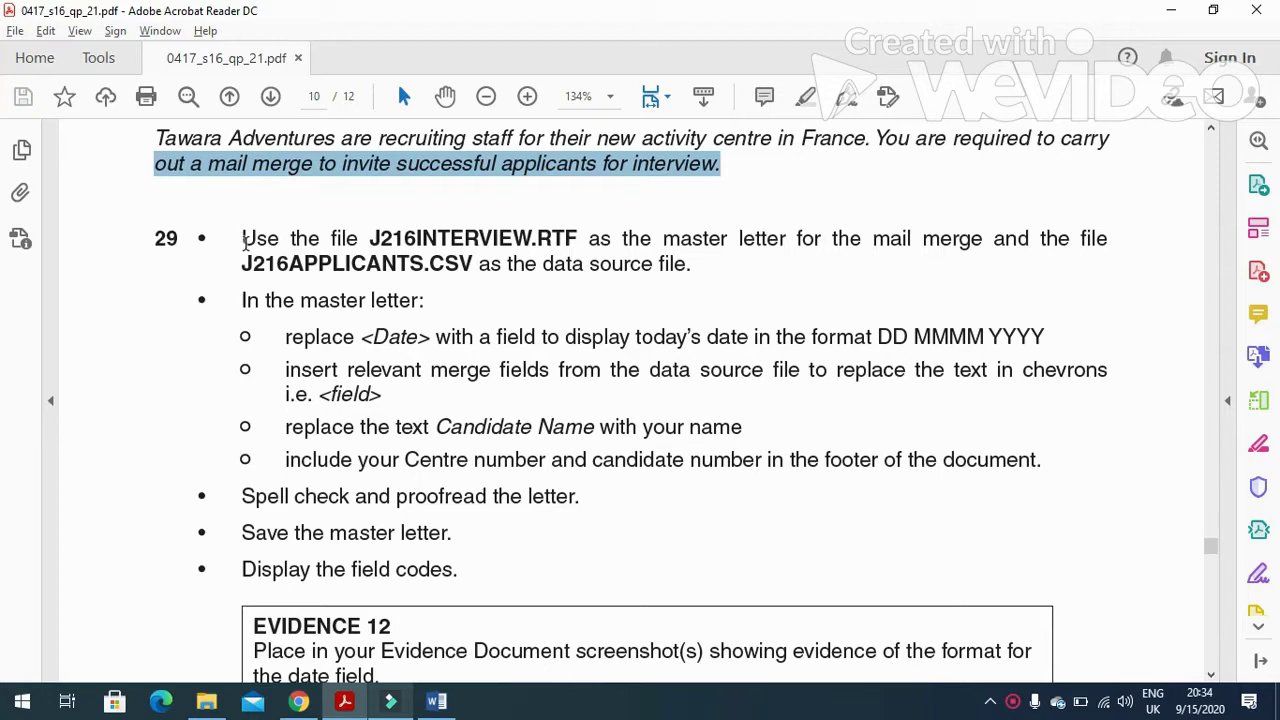
{"action": "left_click_drag", "start_coordinate": [245, 240], "coordinate": [368, 242]}
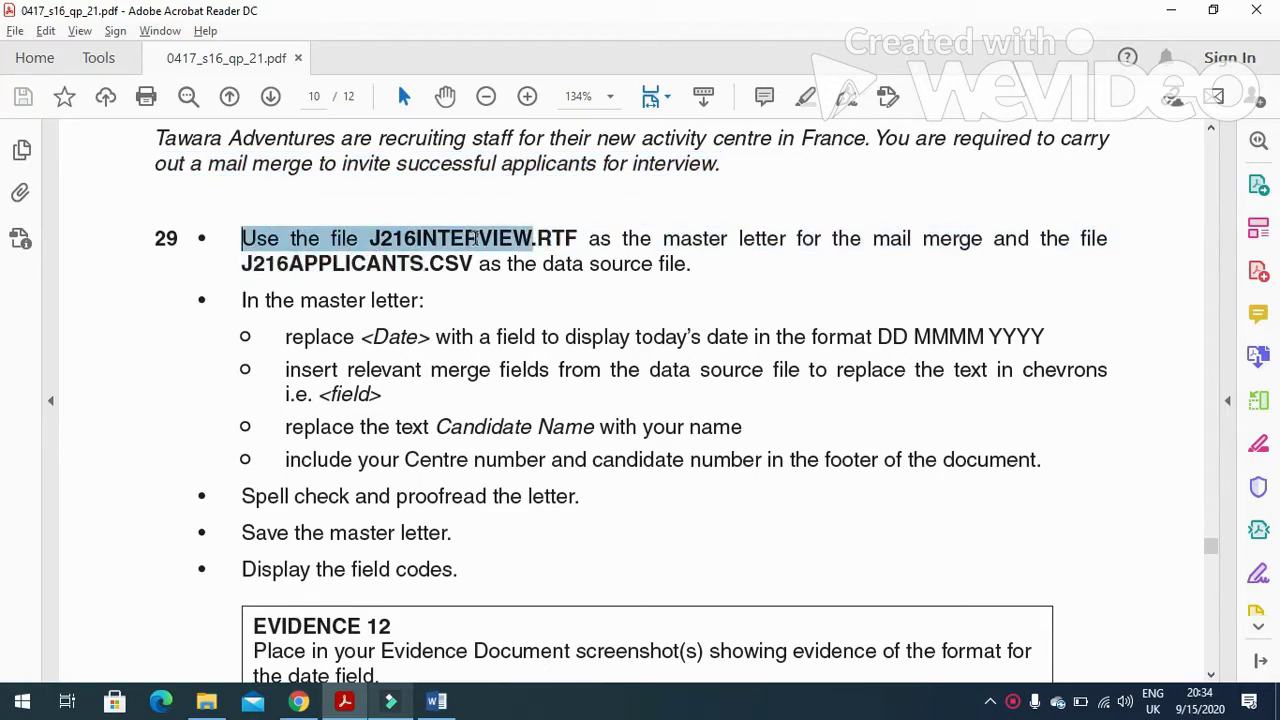
{"action": "left_click_drag", "start_coordinate": [476, 237], "coordinate": [478, 240]}
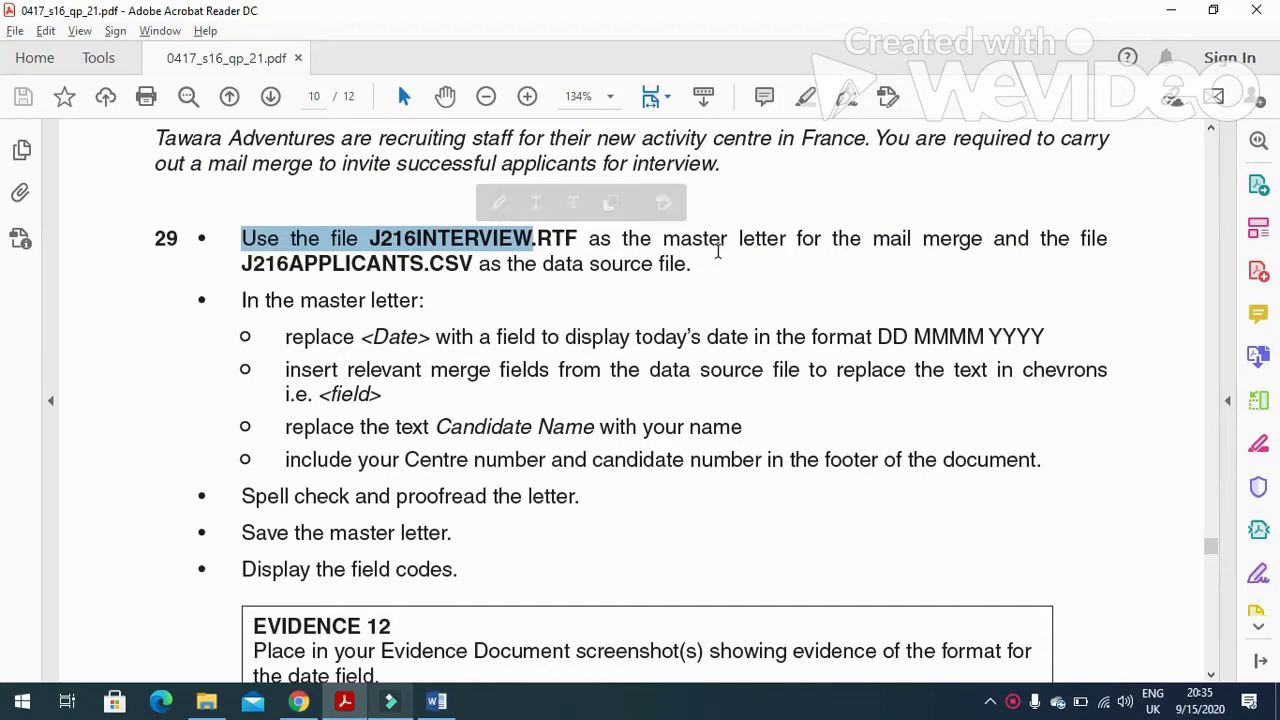
{"action": "left_click", "coordinate": [206, 701]}
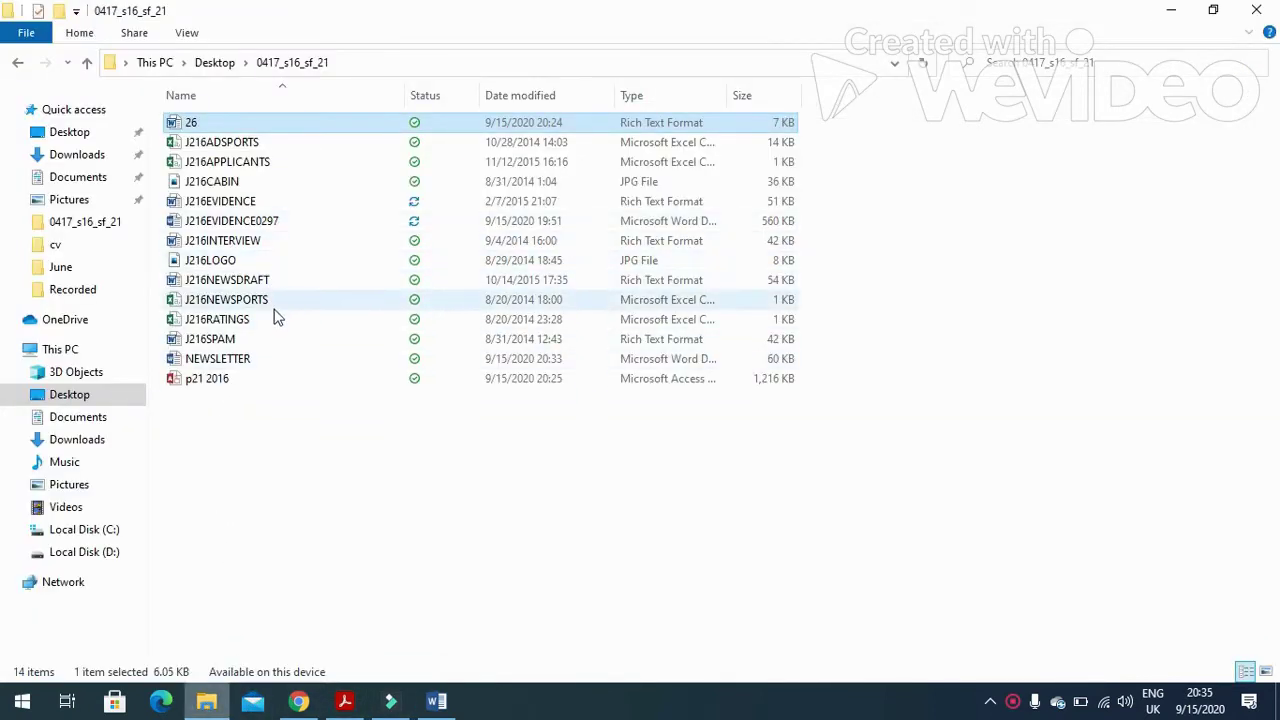
Open the J216INTERVIEW master letter and check which data source file the exam names.
{"action": "double_click", "coordinate": [262, 240]}
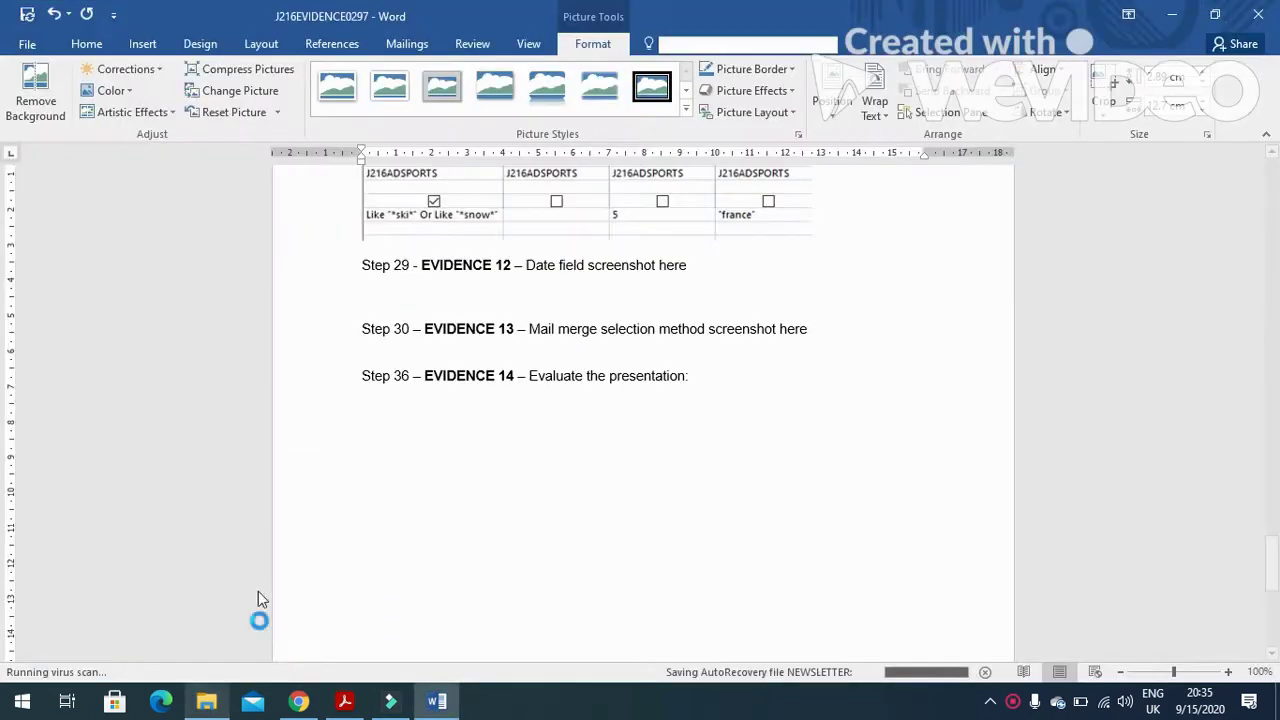
{"action": "left_click", "coordinate": [344, 701]}
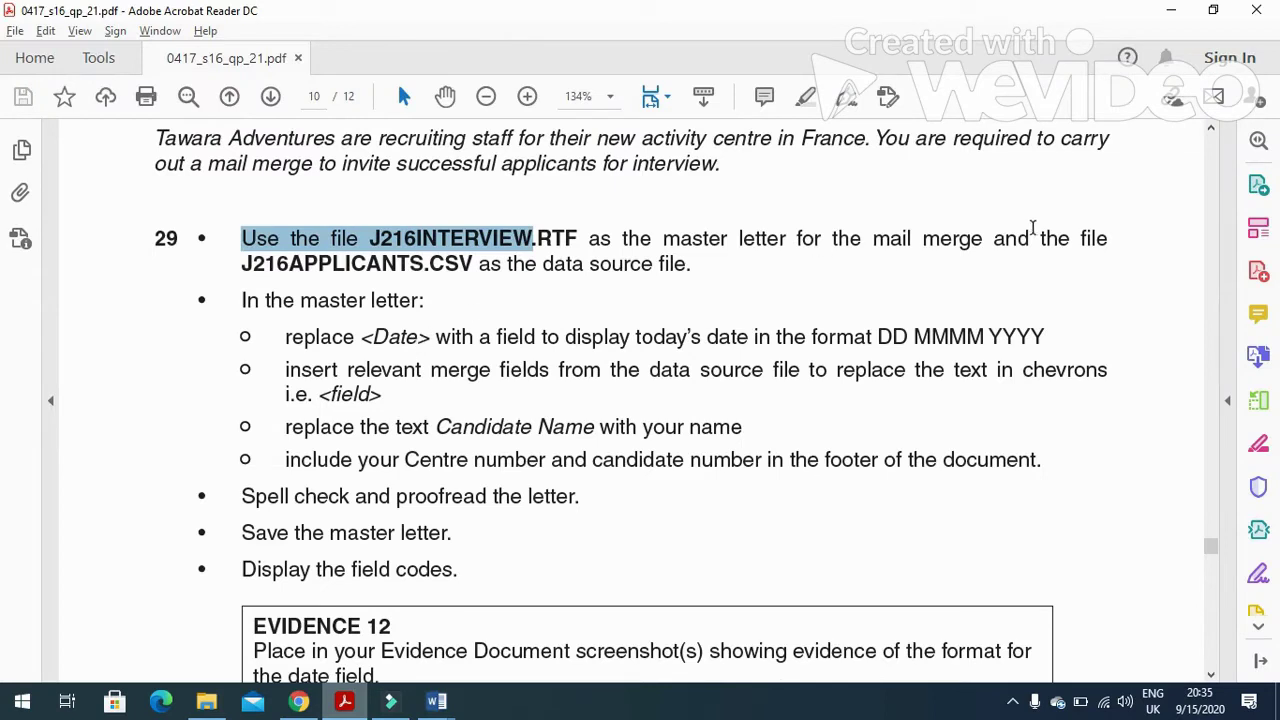
{"action": "left_click_drag", "start_coordinate": [994, 242], "coordinate": [1092, 248]}
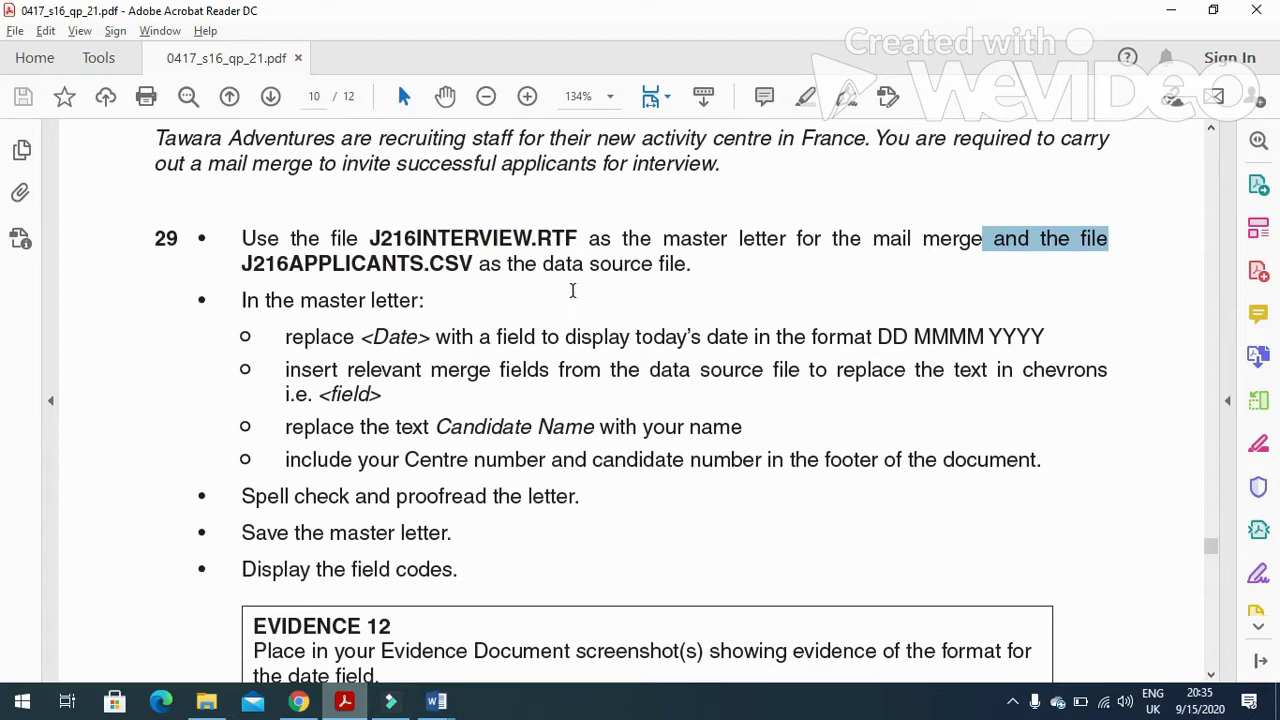
{"action": "left_click", "coordinate": [436, 700]}
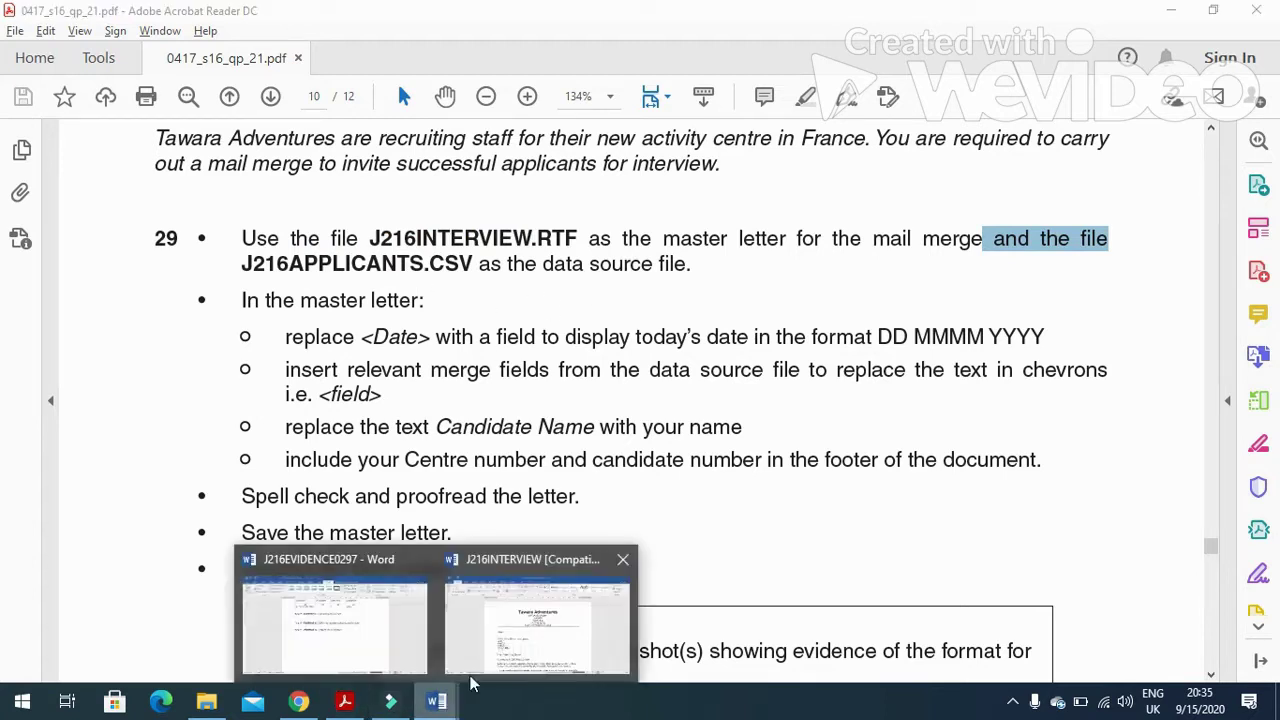
{"action": "left_click", "coordinate": [505, 622]}
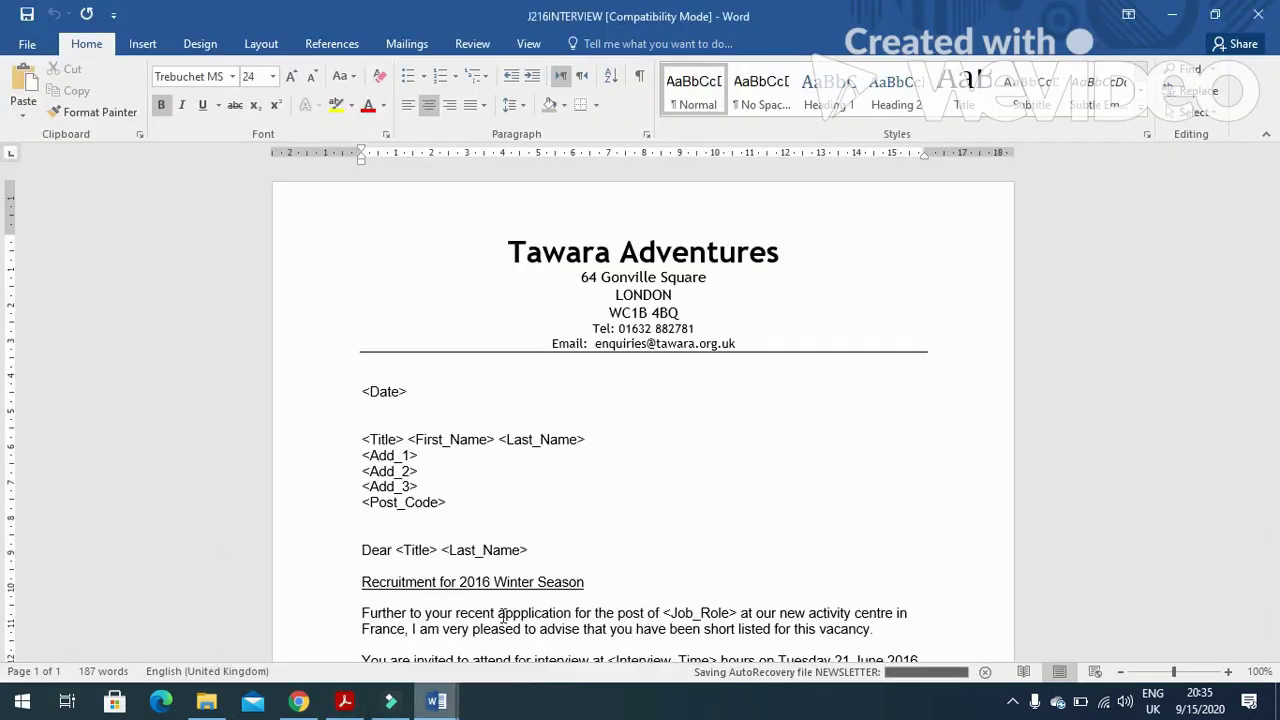
Attach J216APPLICANTS from Desktop > 0417_s16_sf_21 as the existing recipient list.
{"action": "left_click", "coordinate": [407, 44]}
{"action": "left_click", "coordinate": [188, 110]}
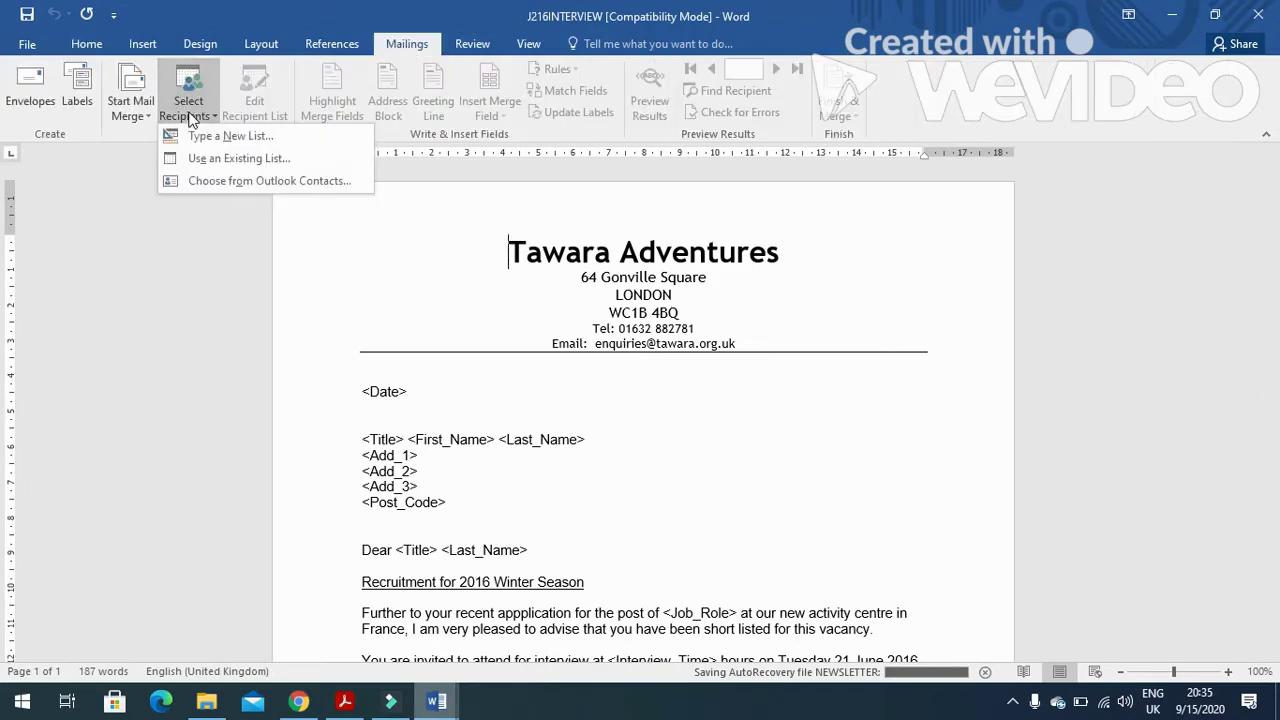
{"action": "left_click", "coordinate": [206, 157]}
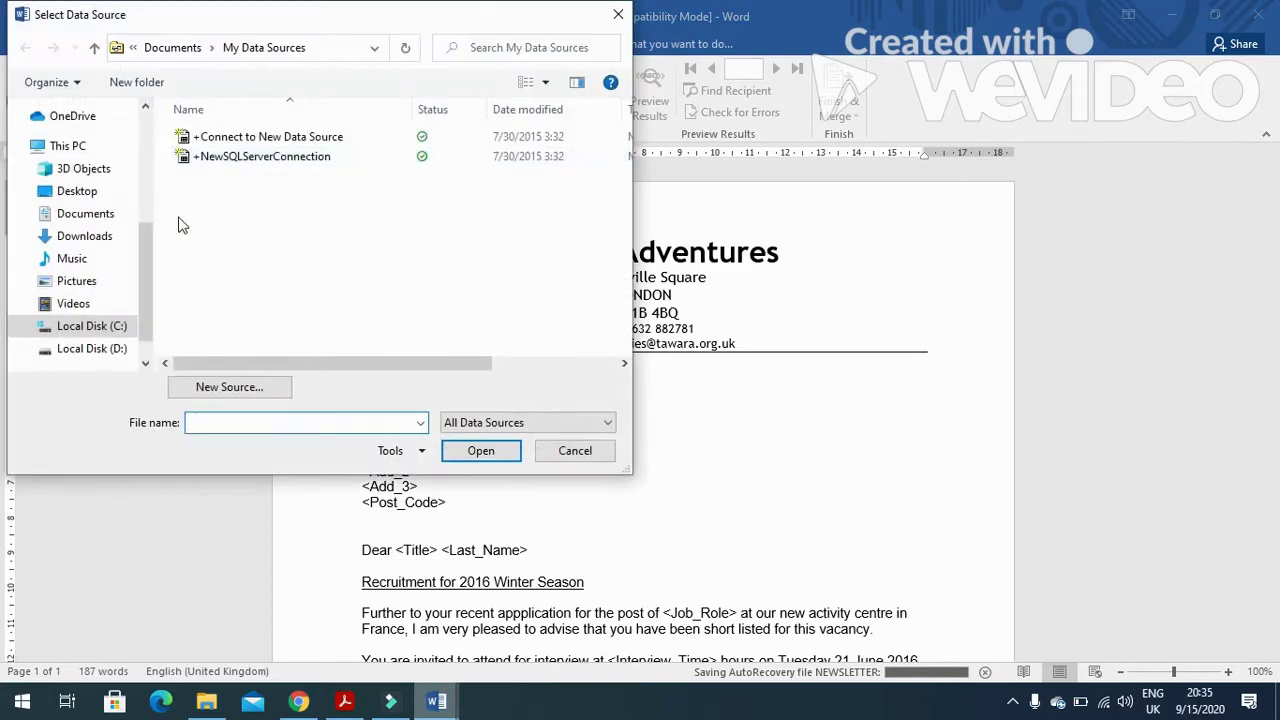
{"action": "left_click", "coordinate": [95, 191]}
{"action": "double_click", "coordinate": [227, 140]}
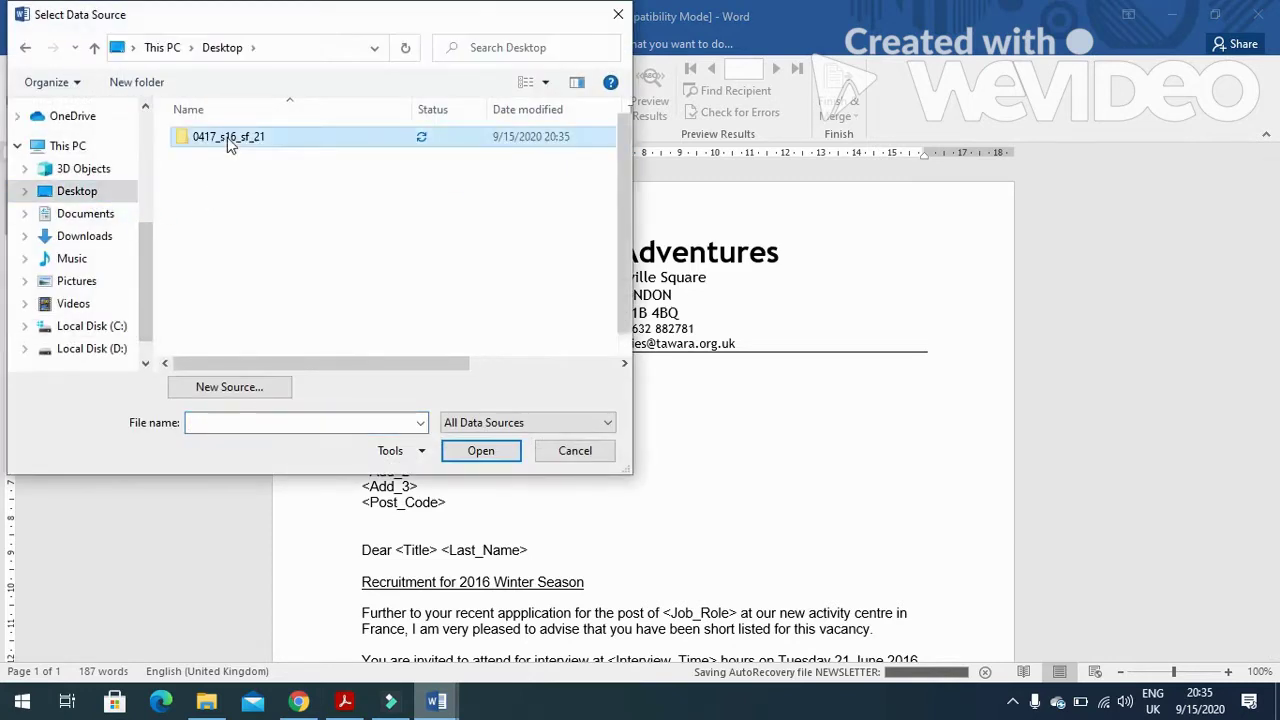
{"action": "left_click", "coordinate": [293, 176]}
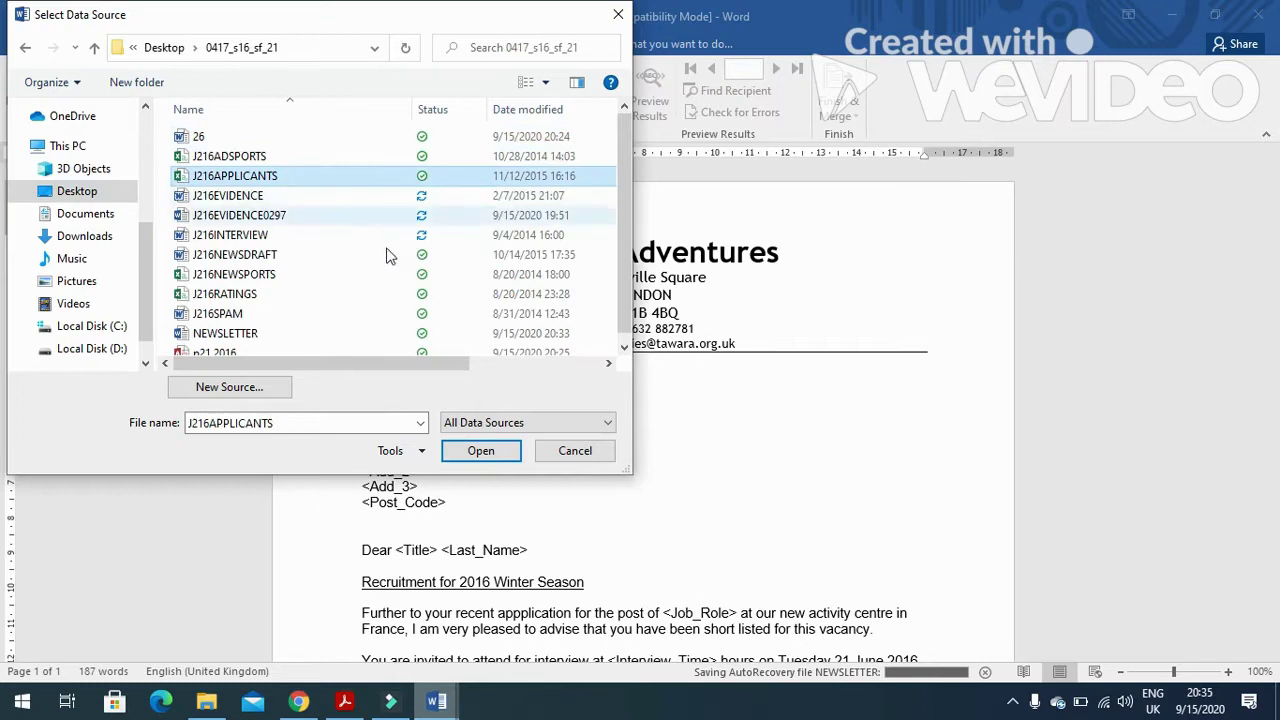
{"action": "left_click", "coordinate": [480, 450]}
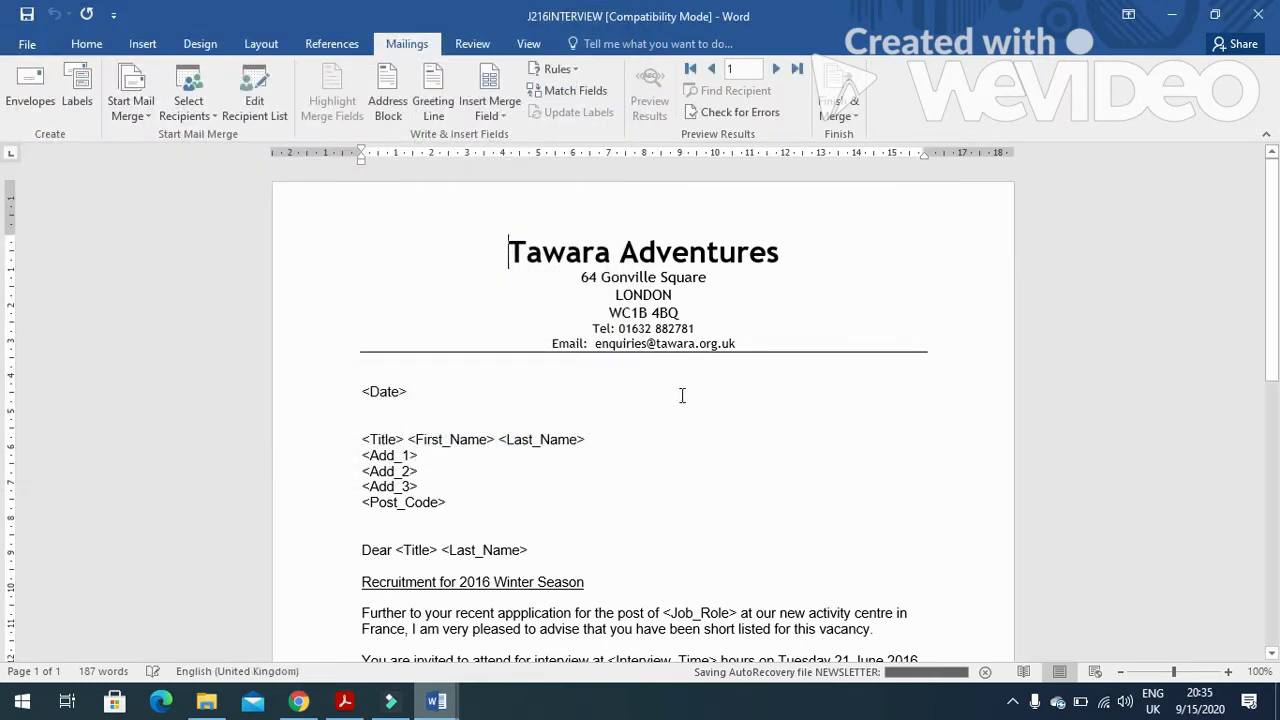
Read the exam instruction about replacing <Date> in the master letter.
{"action": "left_click", "coordinate": [344, 701]}
{"action": "left_click_drag", "start_coordinate": [243, 303], "coordinate": [406, 305]}
{"action": "left_click_drag", "start_coordinate": [283, 337], "coordinate": [880, 346]}
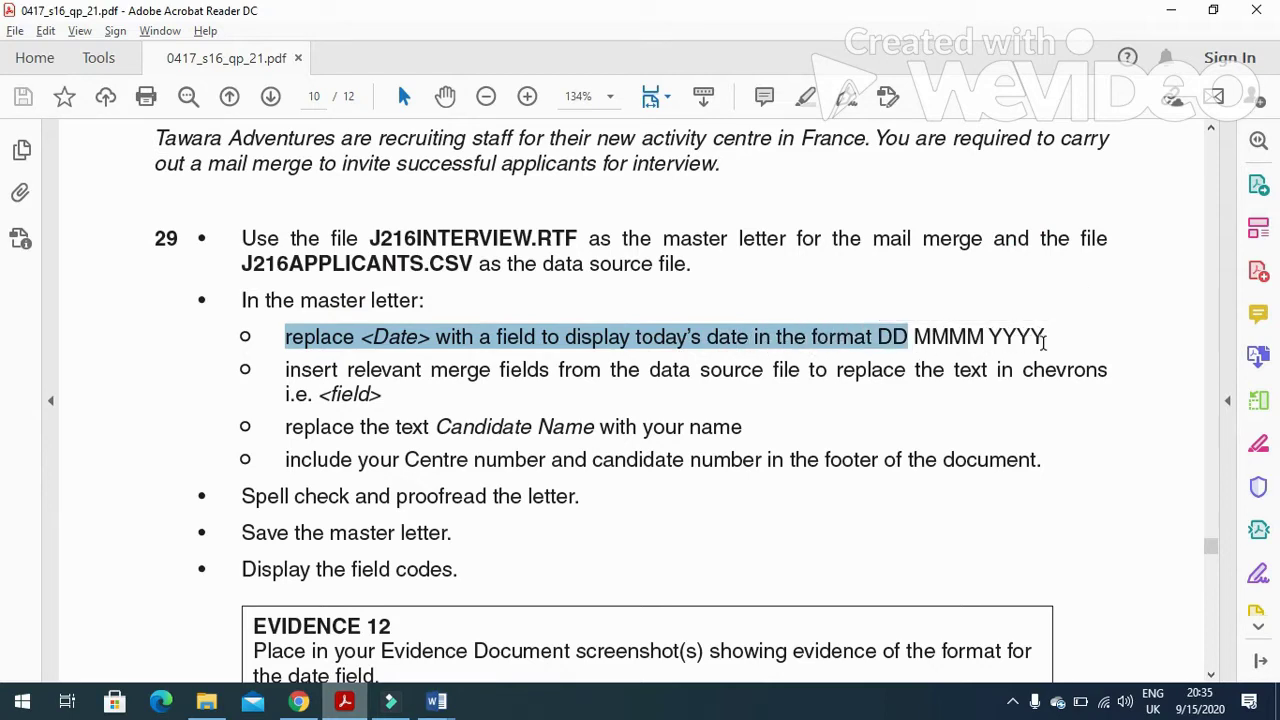
{"action": "key", "text": "alt+Tab"}
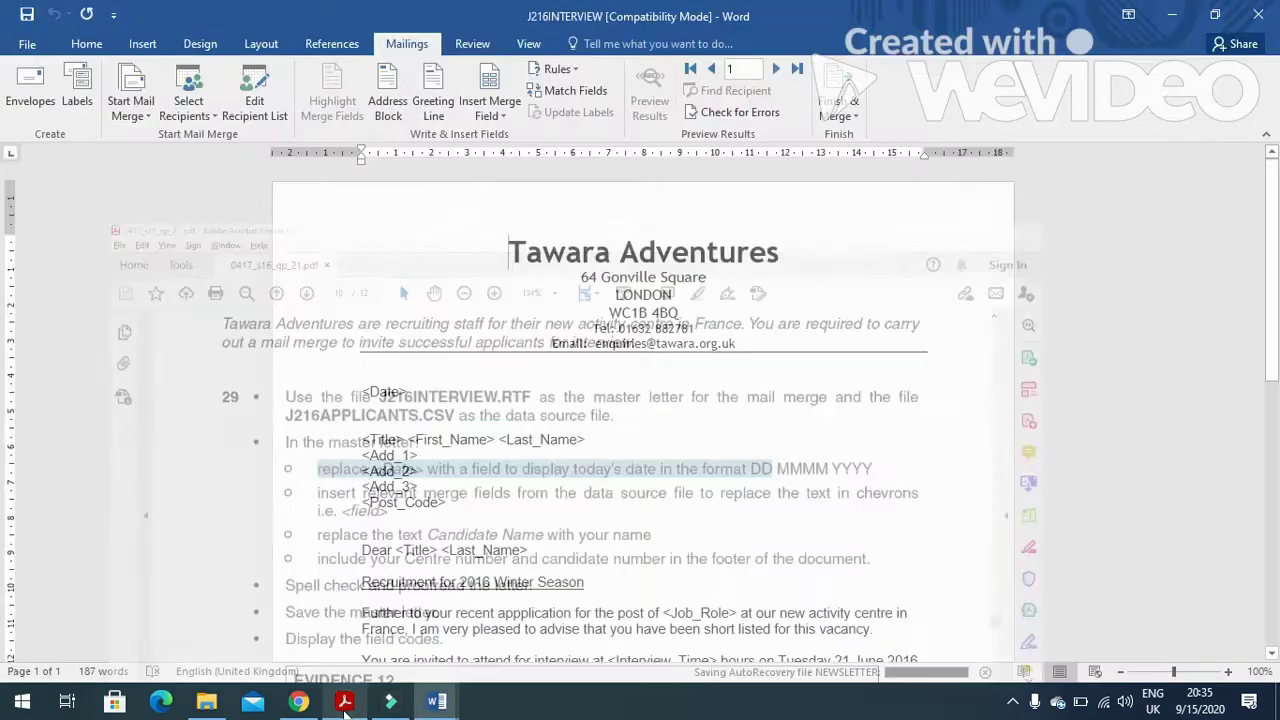
Replace <Date> with a Date field formatted dd MMMM yyyy.
{"action": "left_click", "coordinate": [150, 44]}
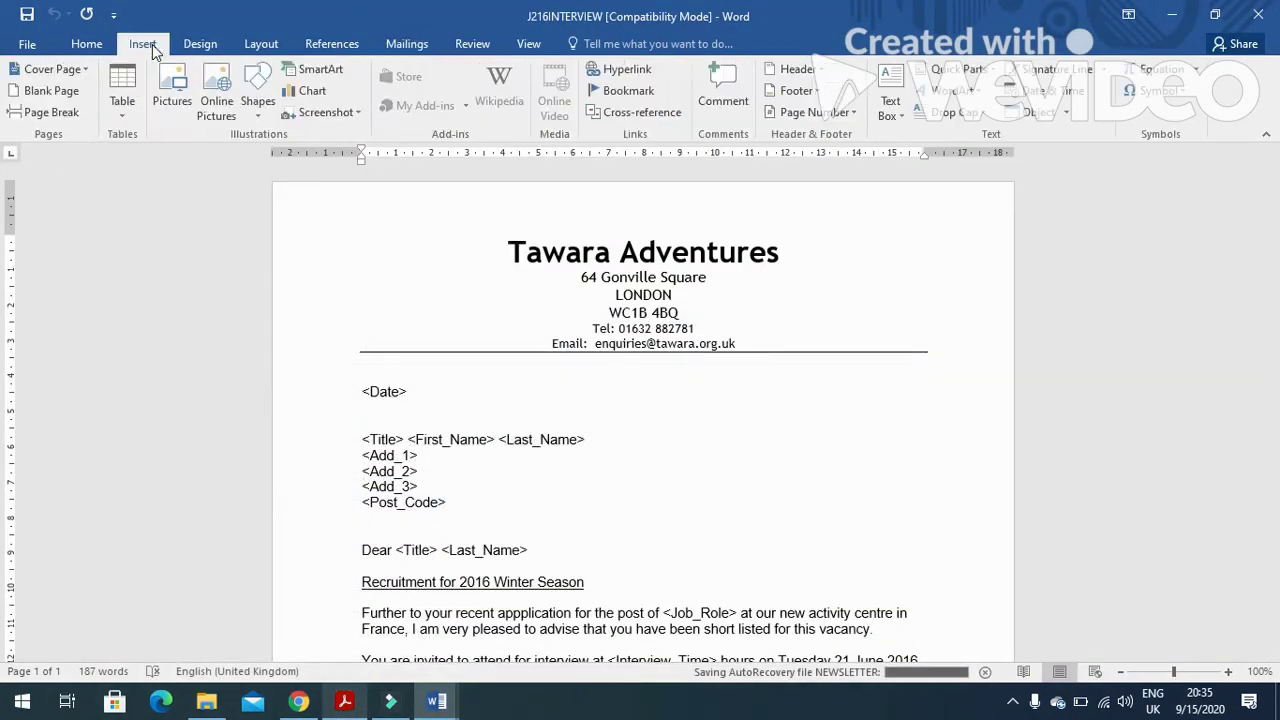
{"action": "double_click", "coordinate": [404, 394]}
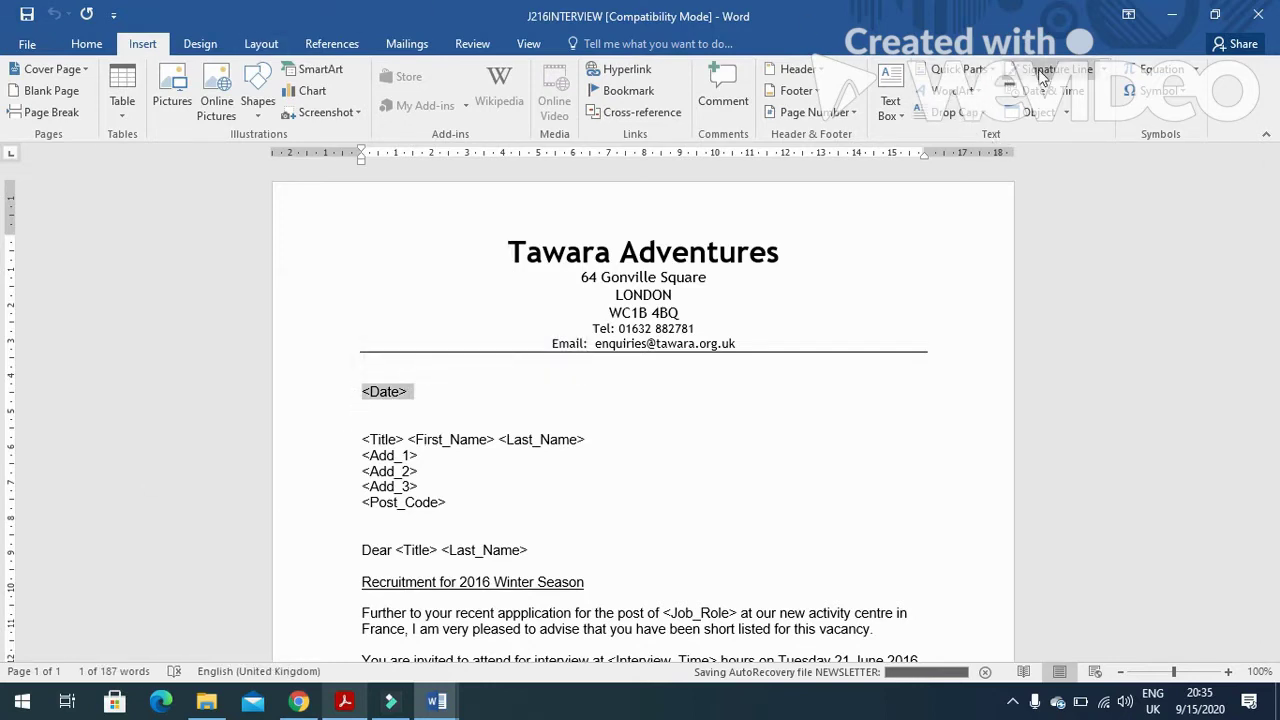
{"action": "left_click", "coordinate": [992, 71]}
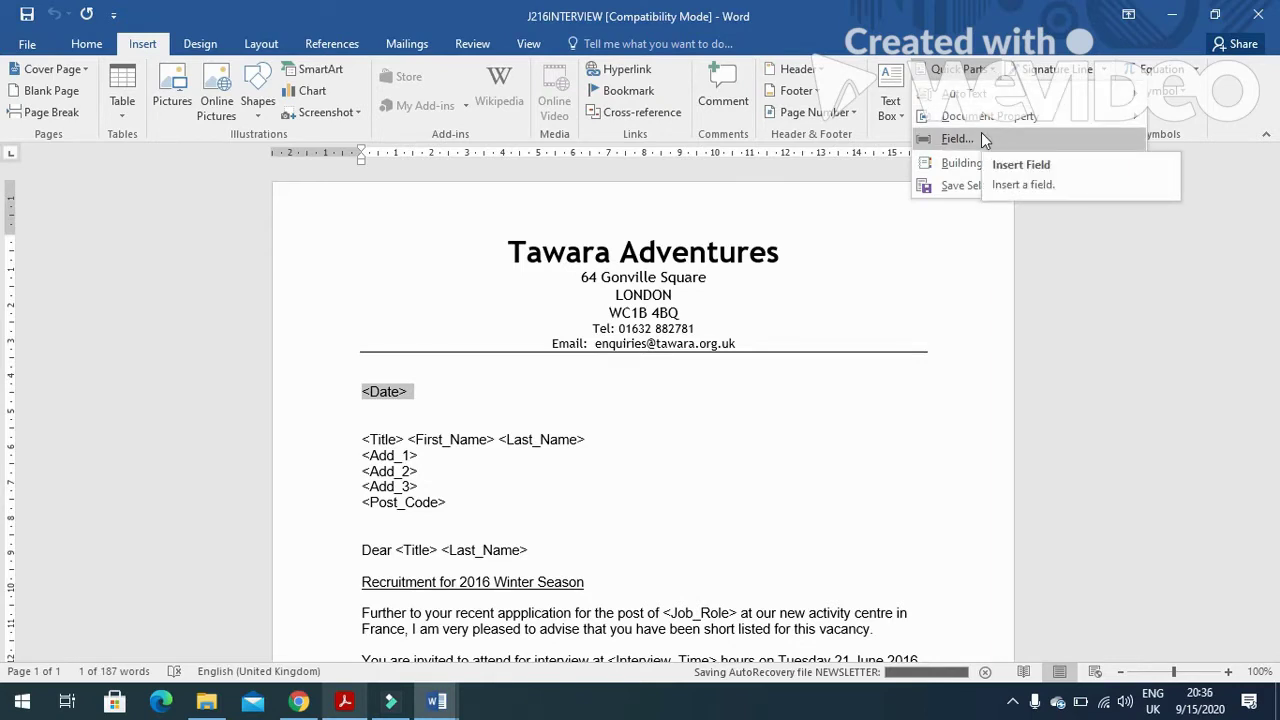
{"action": "left_click", "coordinate": [981, 136]}
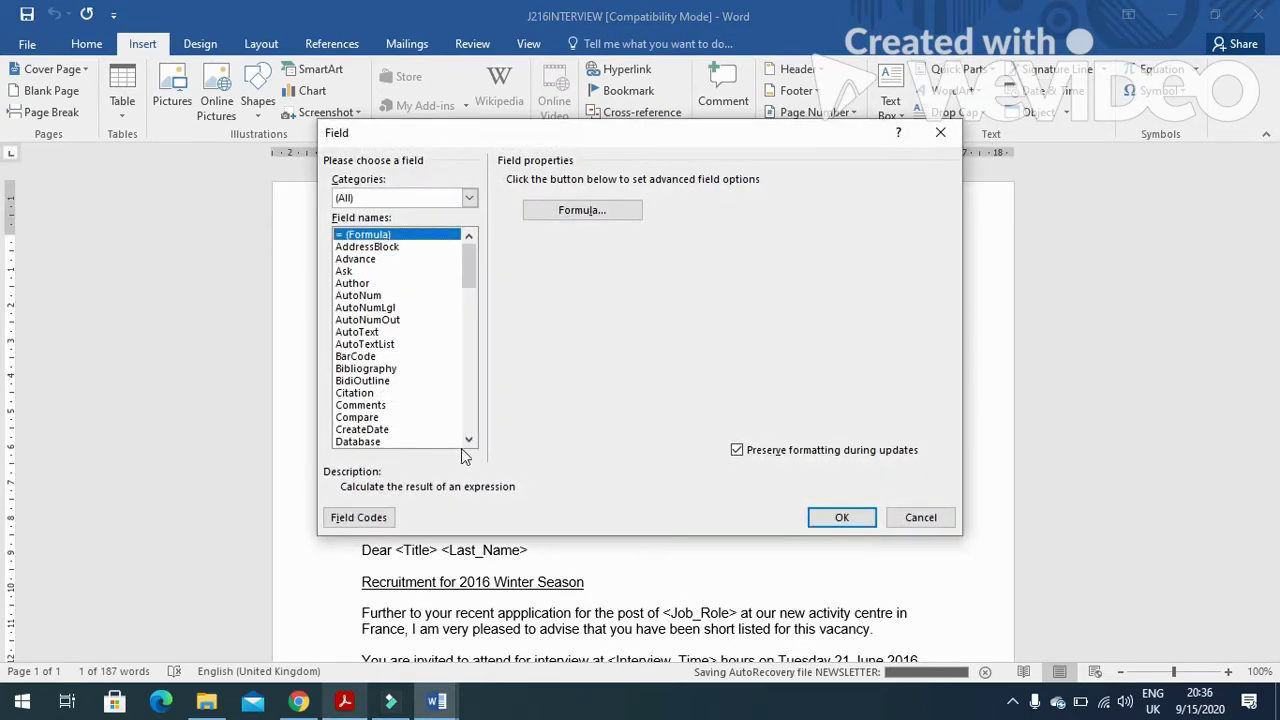
{"action": "left_click", "coordinate": [467, 441]}
{"action": "left_click", "coordinate": [350, 442]}
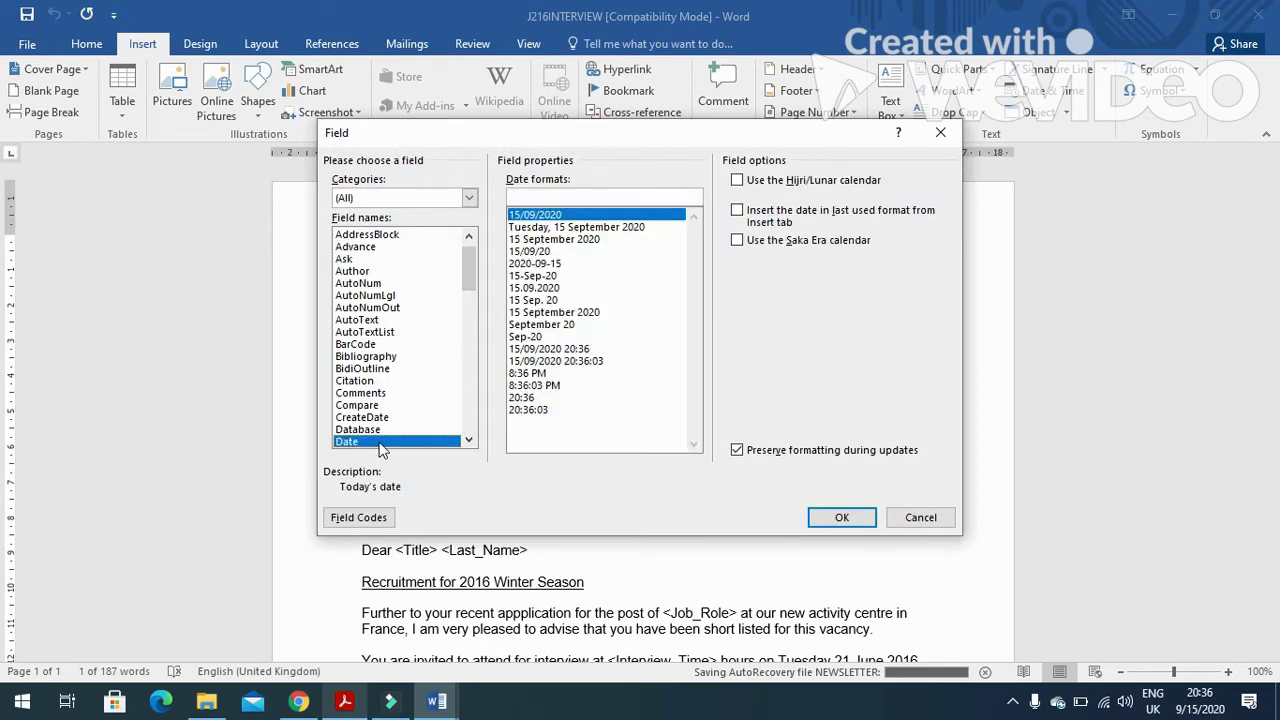
{"action": "left_click", "coordinate": [516, 240]}
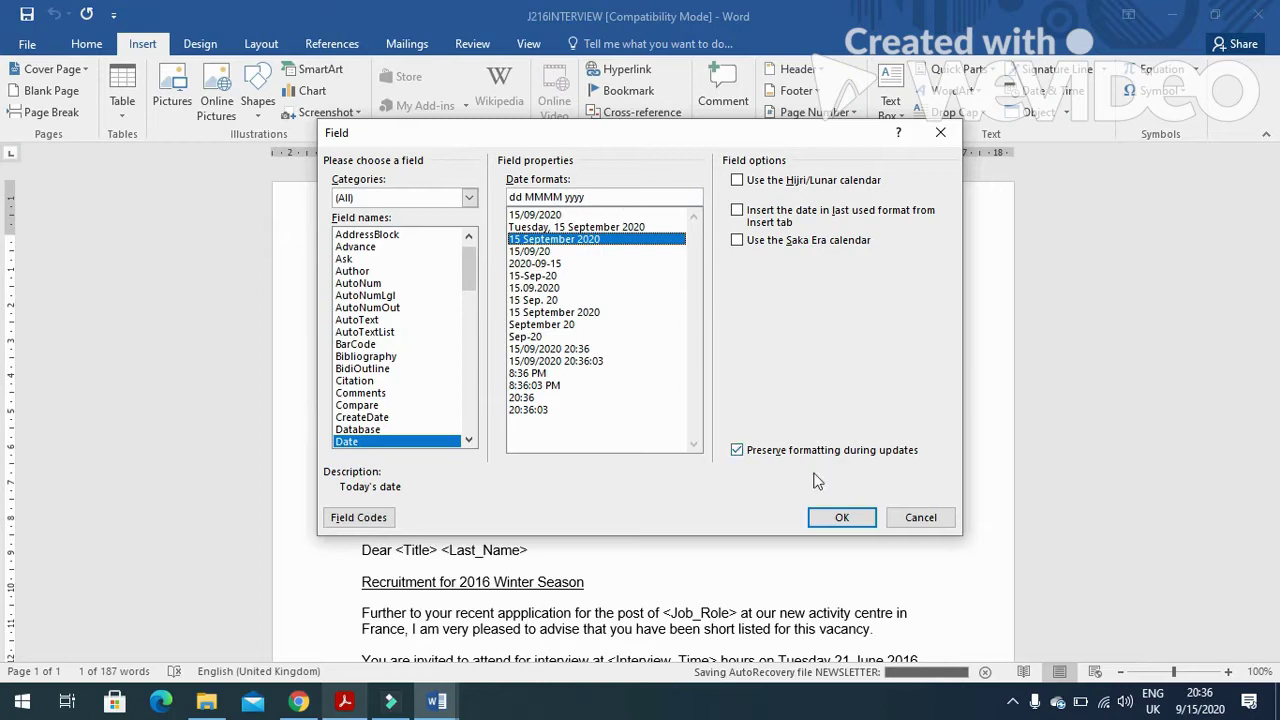
{"action": "left_click", "coordinate": [838, 517]}
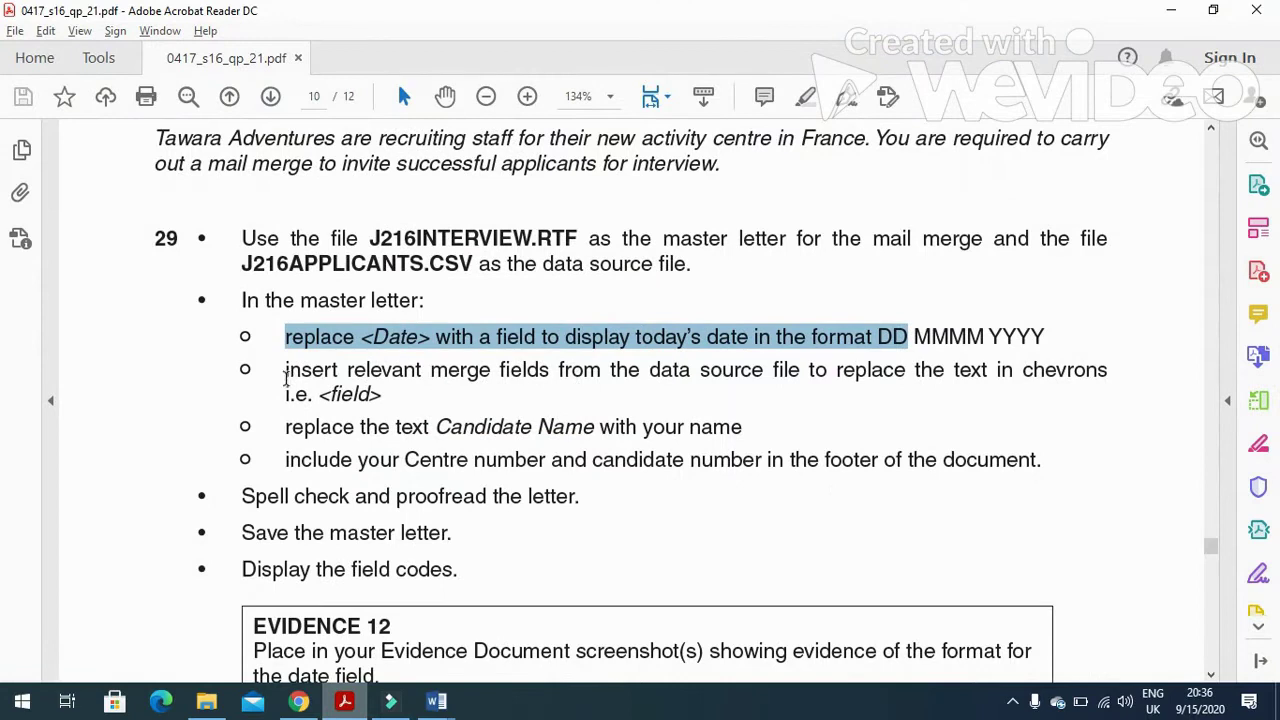
{"action": "left_click_drag", "start_coordinate": [285, 375], "coordinate": [1025, 378]}
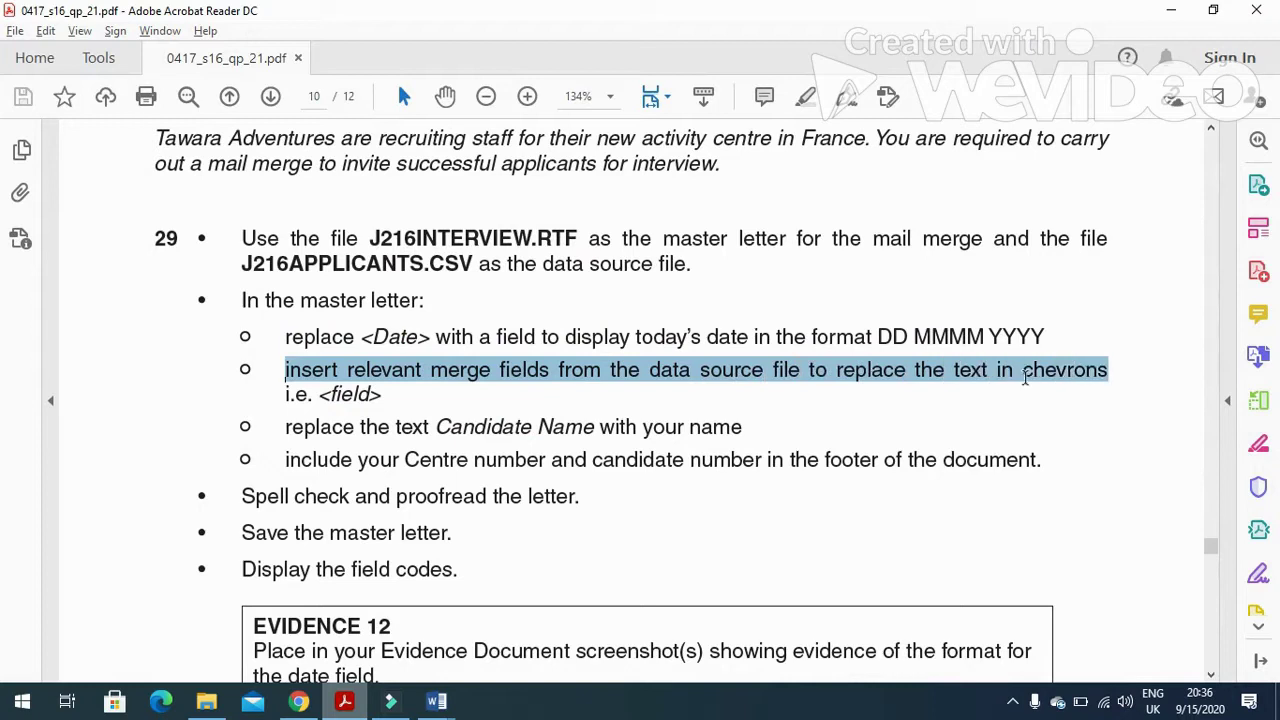
Replace the name line placeholders with Title, First_Name and Last_Name merge fields.
{"action": "key", "text": "alt+Tab"}
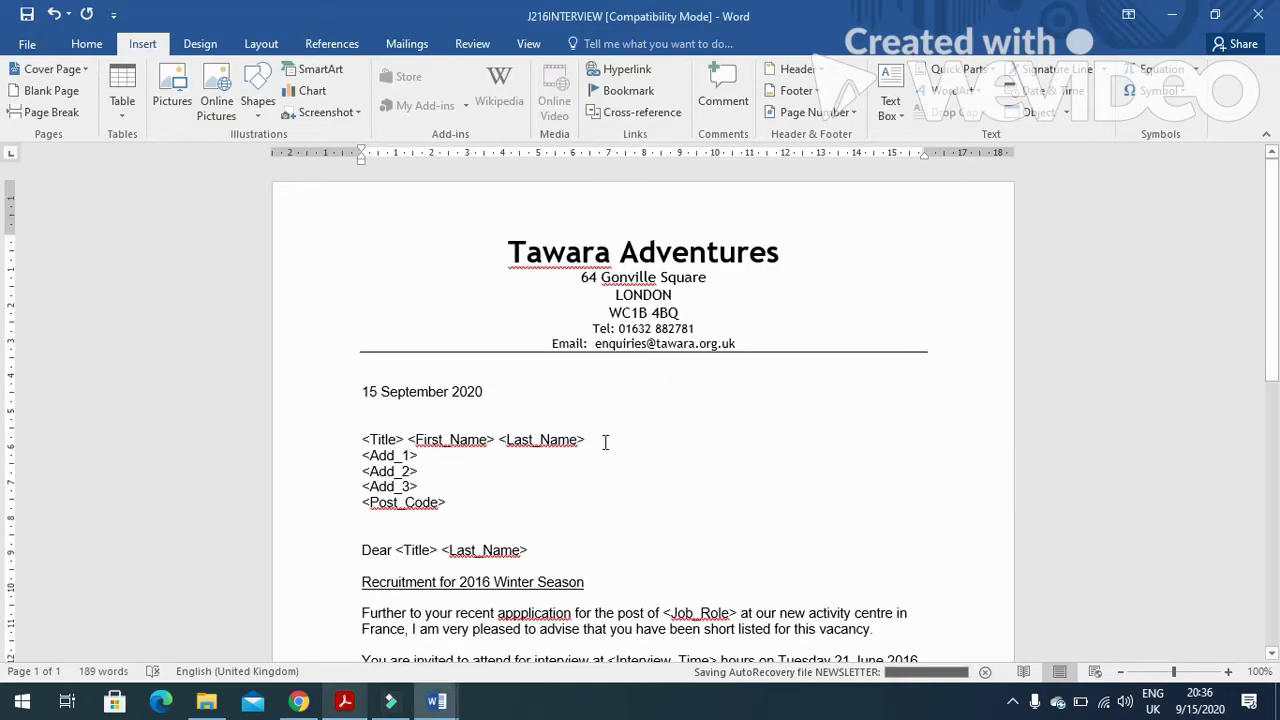
{"action": "left_click_drag", "start_coordinate": [605, 441], "coordinate": [362, 440]}
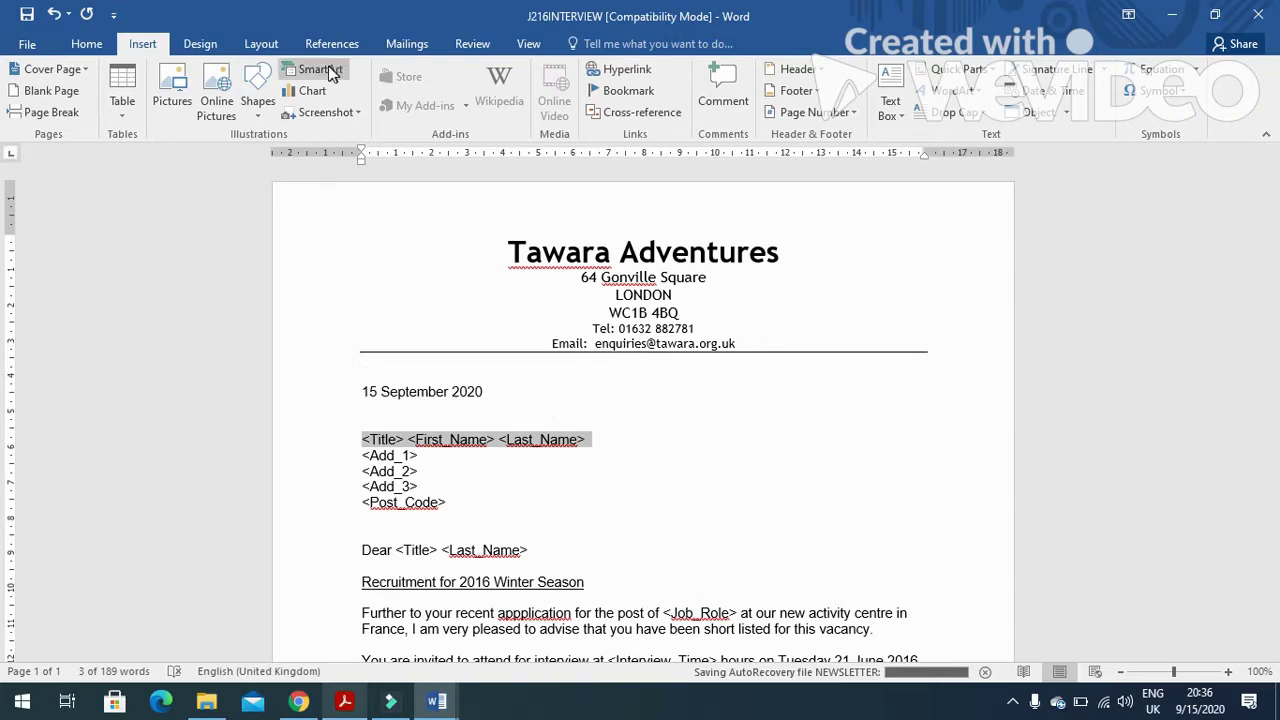
{"action": "left_click", "coordinate": [395, 42]}
{"action": "left_click", "coordinate": [506, 115]}
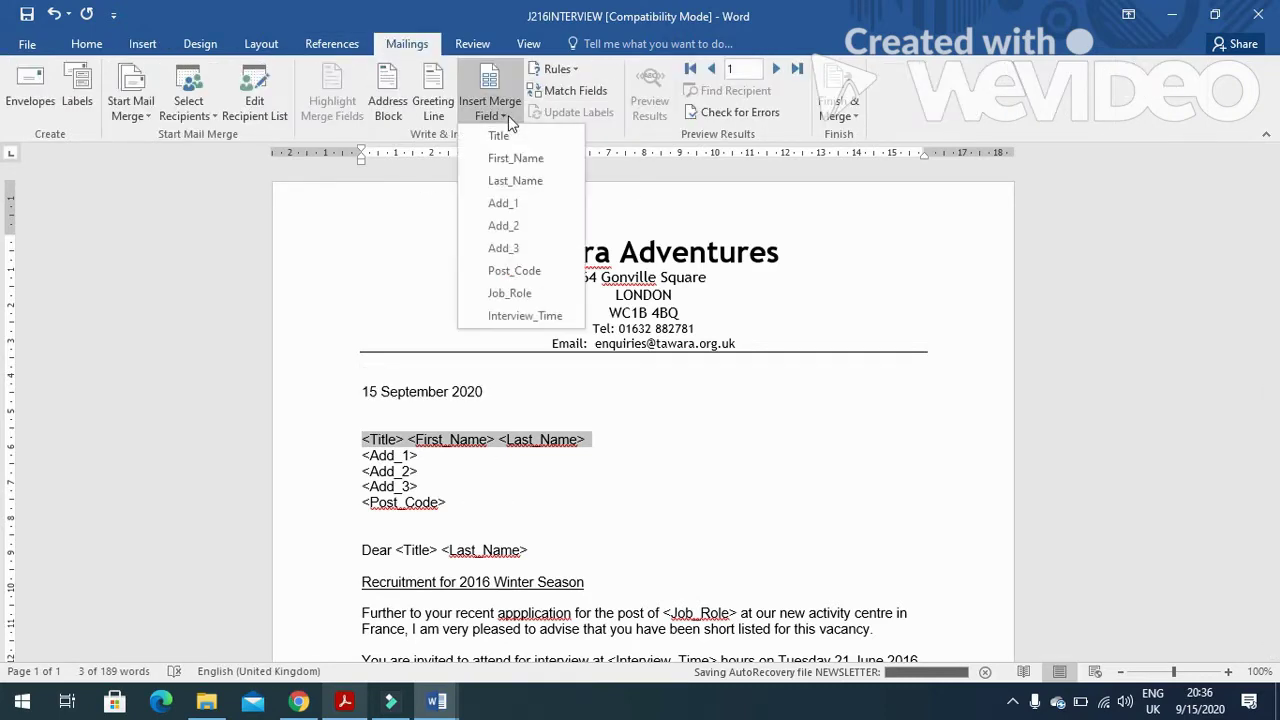
{"action": "left_click", "coordinate": [500, 136]}
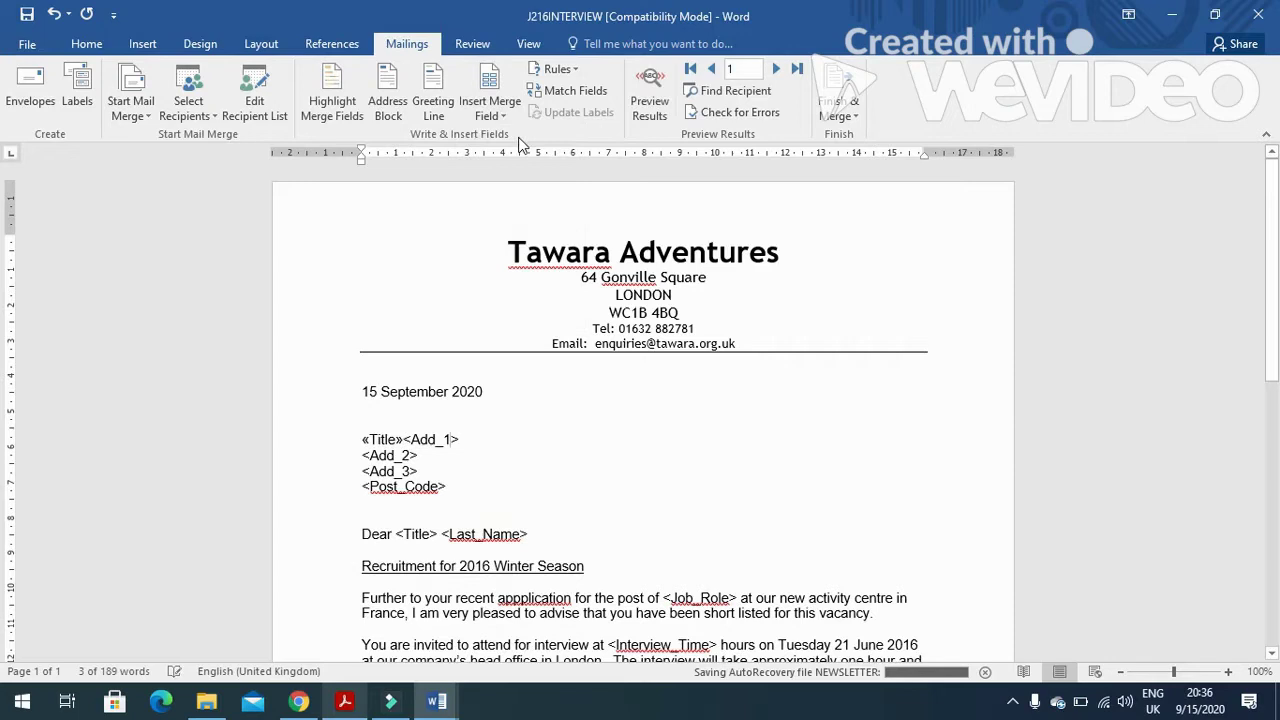
{"action": "left_click", "coordinate": [507, 118]}
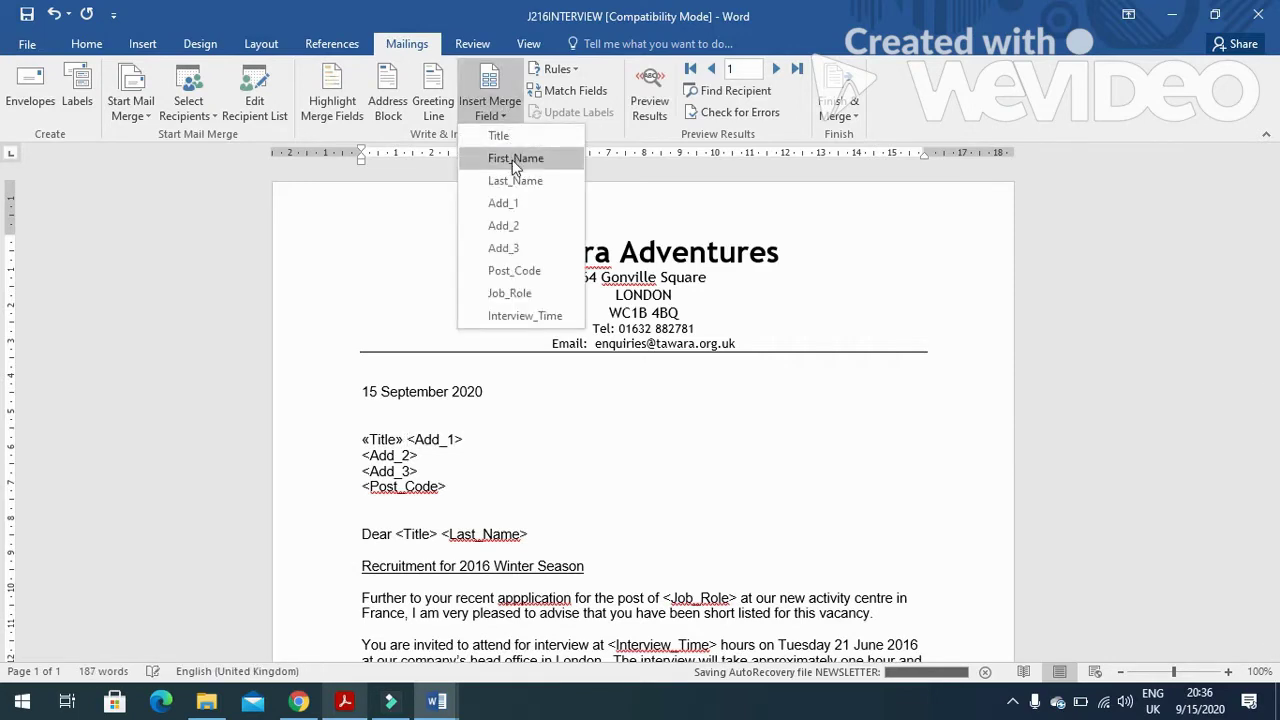
{"action": "left_click", "coordinate": [510, 156]}
{"action": "left_click", "coordinate": [506, 118]}
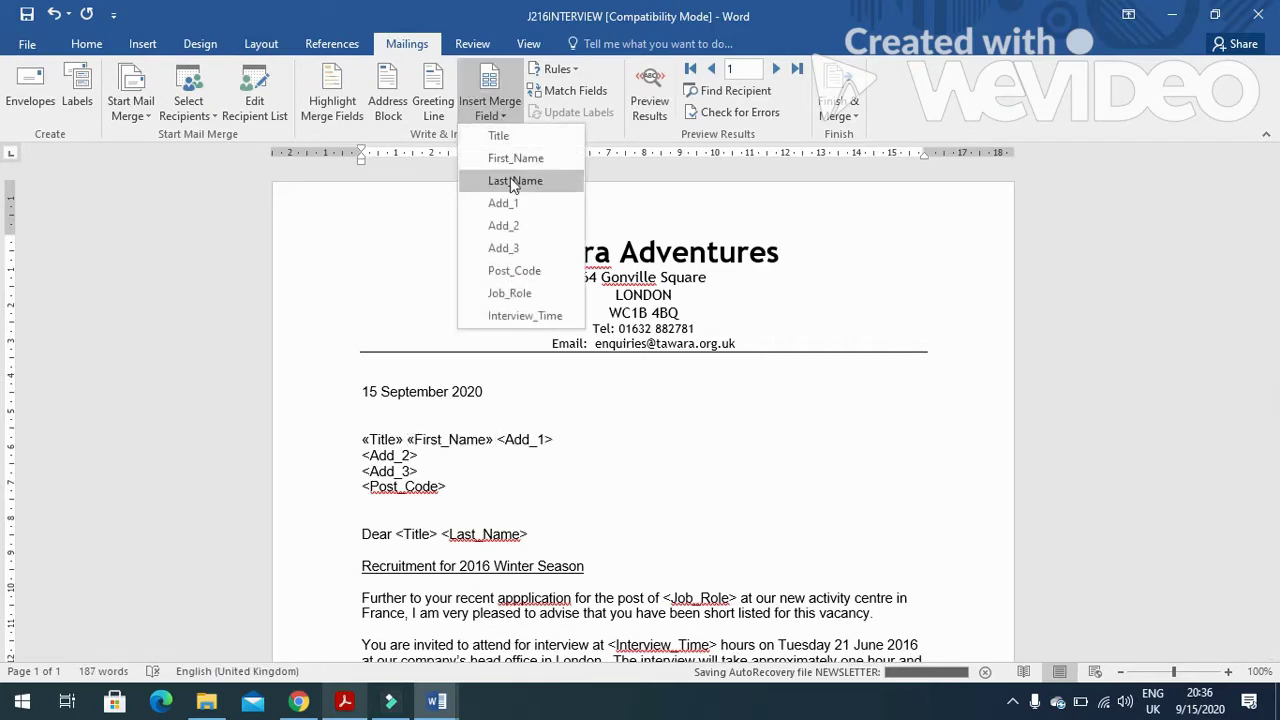
{"action": "left_click", "coordinate": [510, 177]}
{"action": "key", "text": "Return"}
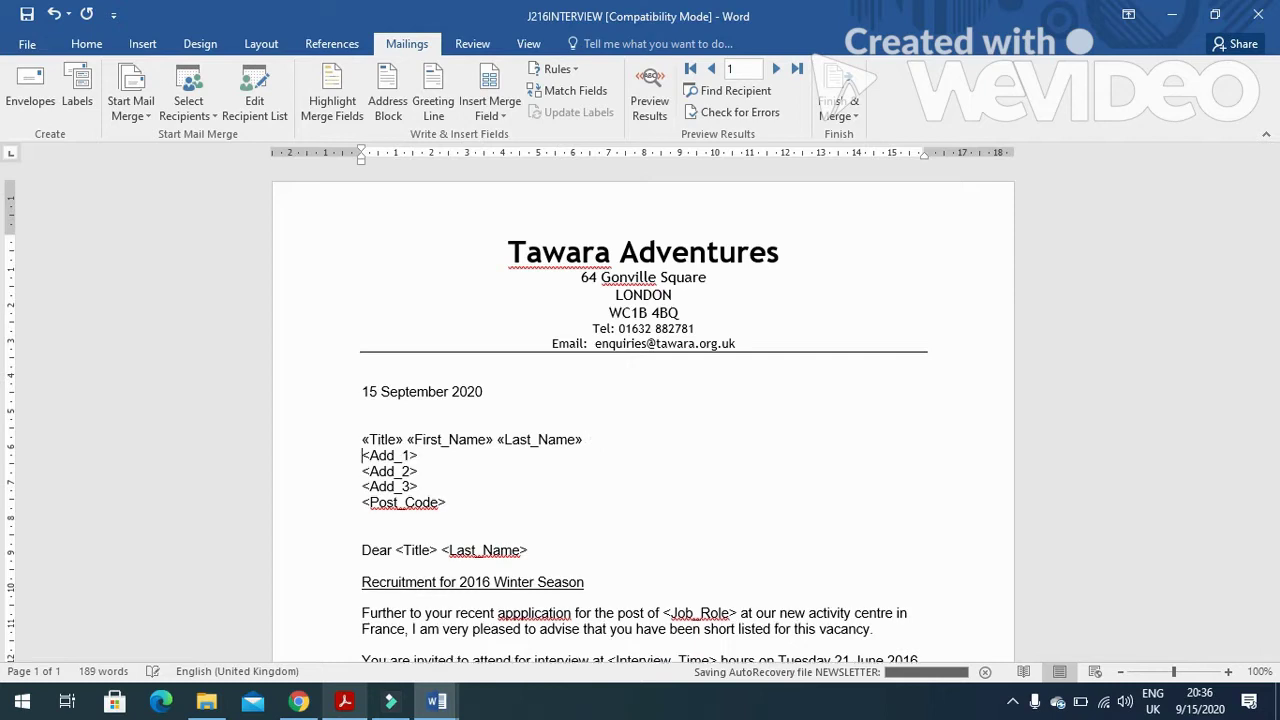
Replace the address placeholders with Add_1, Add_2, Add_3 and Post_Code merge fields.
{"action": "left_click_drag", "start_coordinate": [422, 459], "coordinate": [362, 455]}
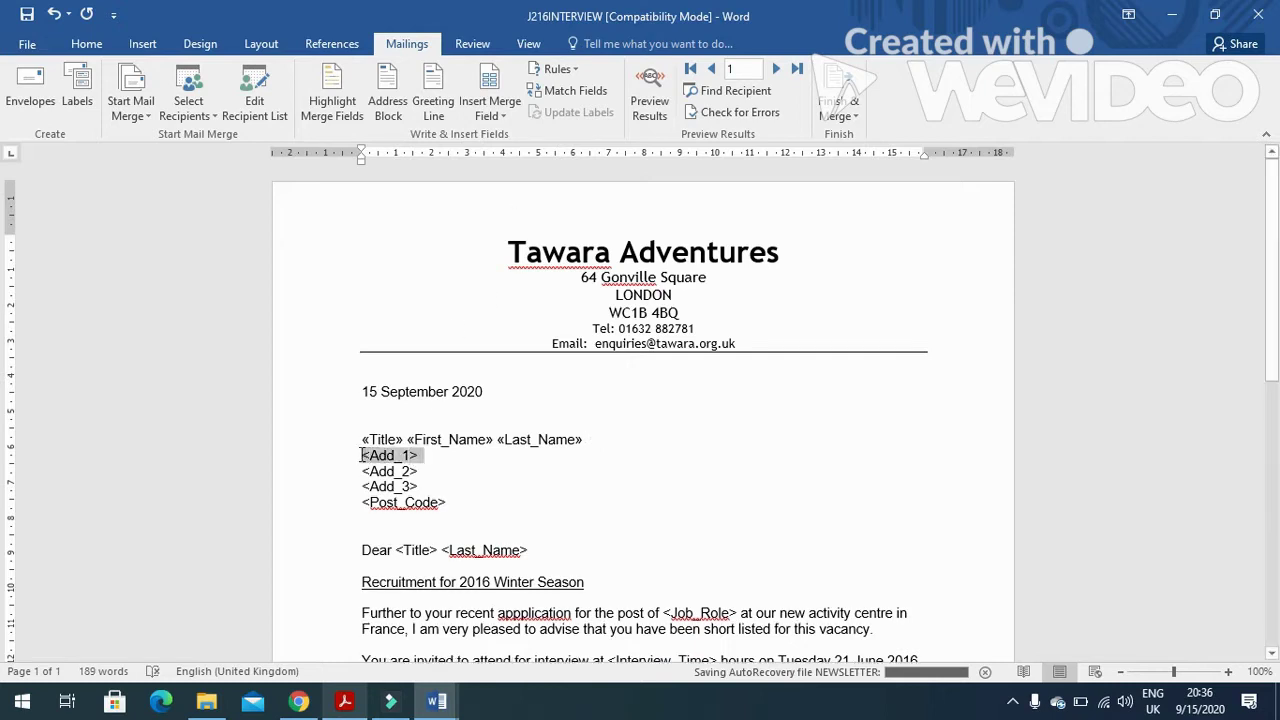
{"action": "left_click", "coordinate": [490, 112]}
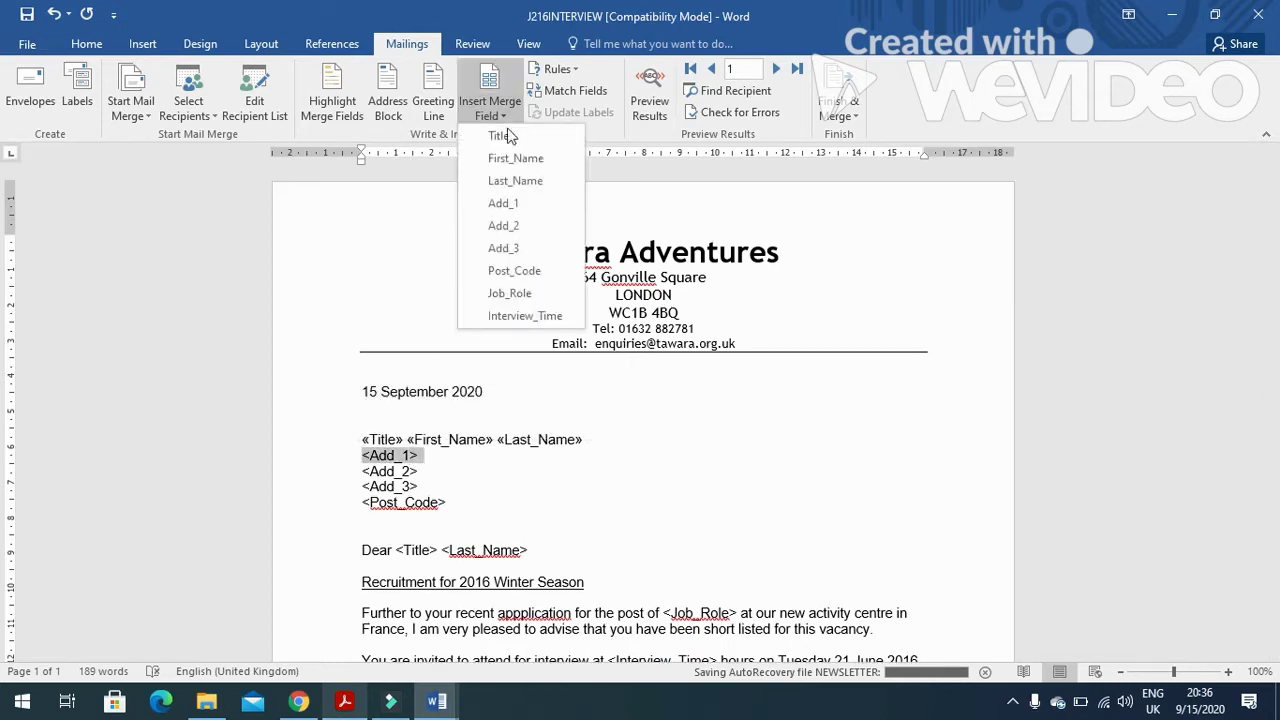
{"action": "left_click", "coordinate": [505, 204]}
{"action": "key", "text": "Return"}
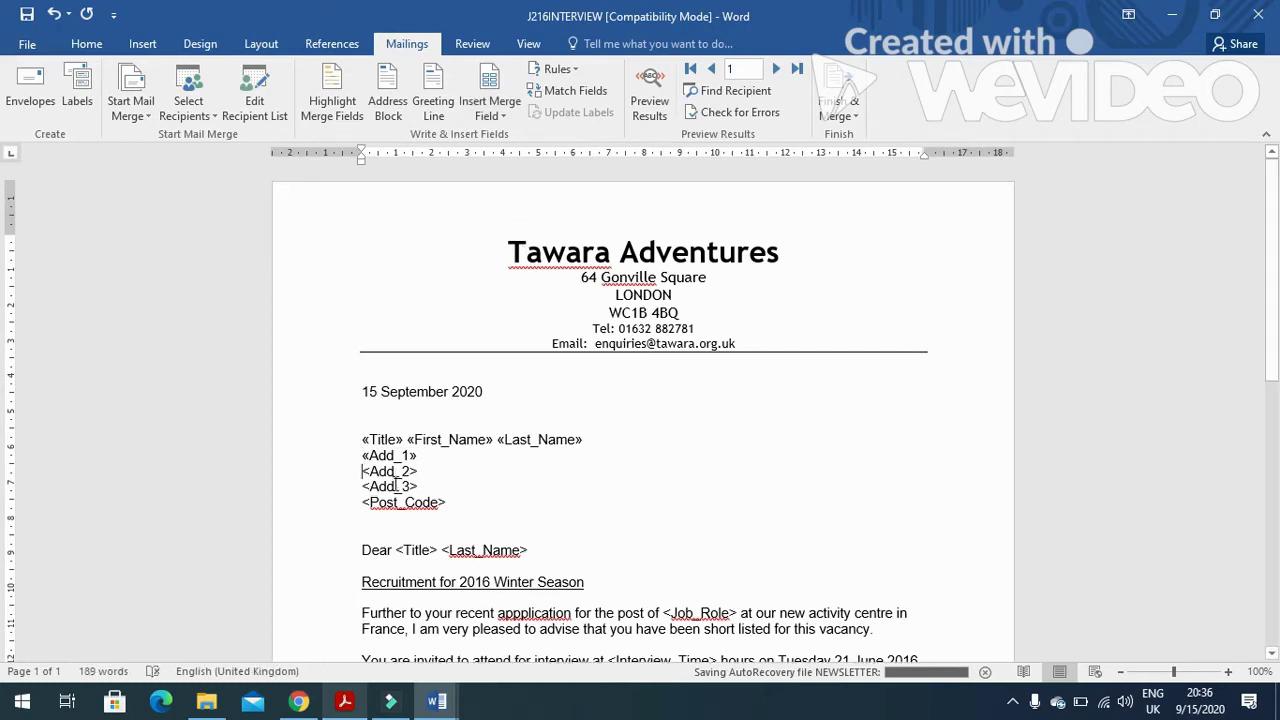
{"action": "left_click_drag", "start_coordinate": [425, 468], "coordinate": [362, 471]}
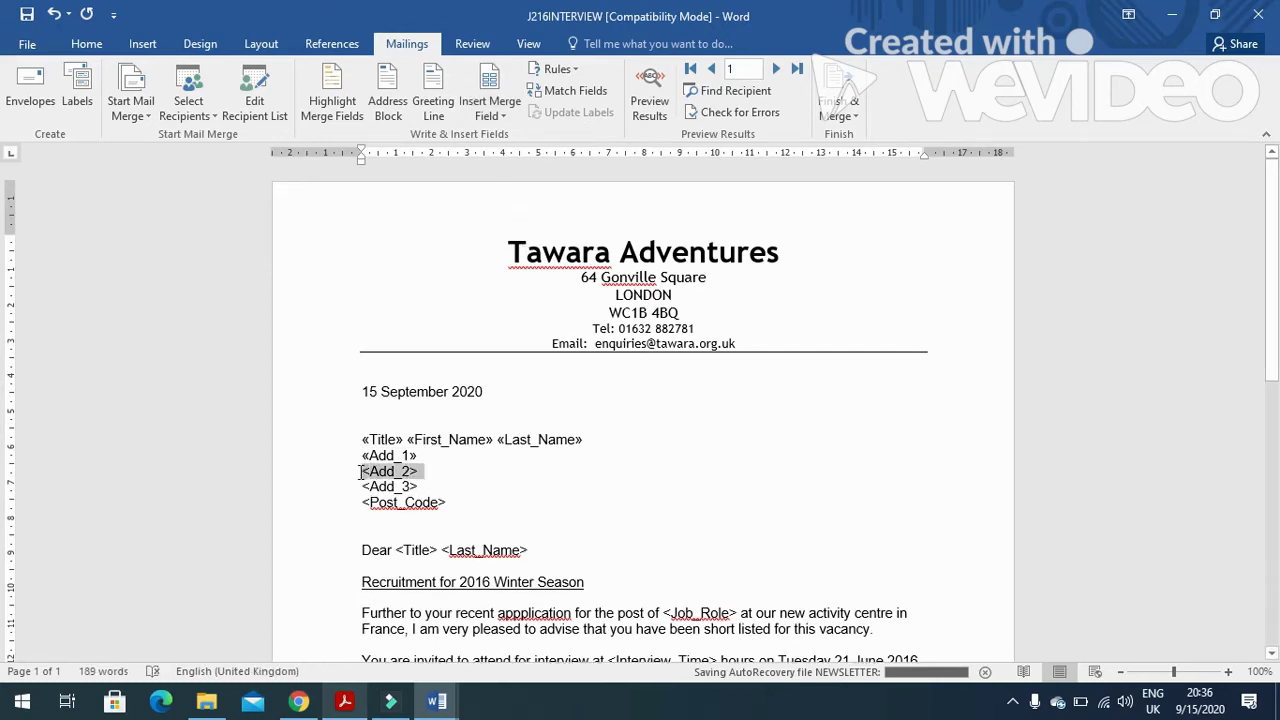
{"action": "left_click", "coordinate": [510, 116]}
{"action": "left_click", "coordinate": [503, 224]}
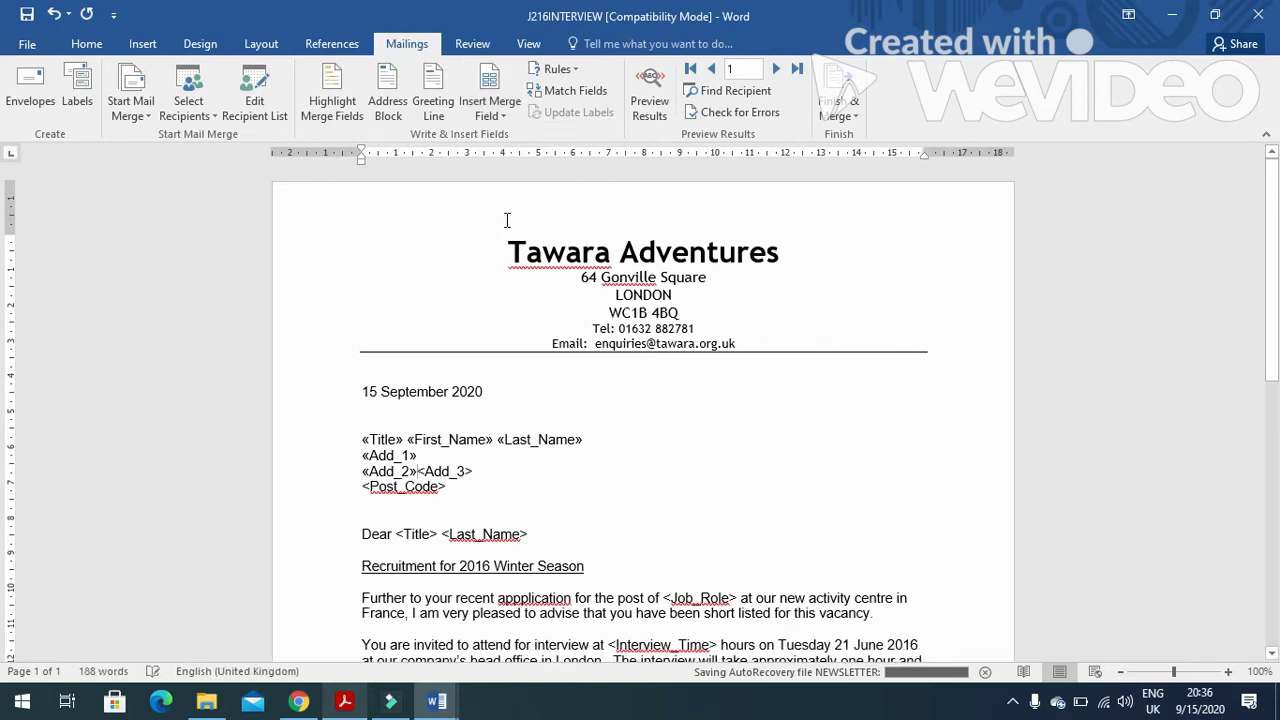
{"action": "left_click_drag", "start_coordinate": [418, 485], "coordinate": [363, 486]}
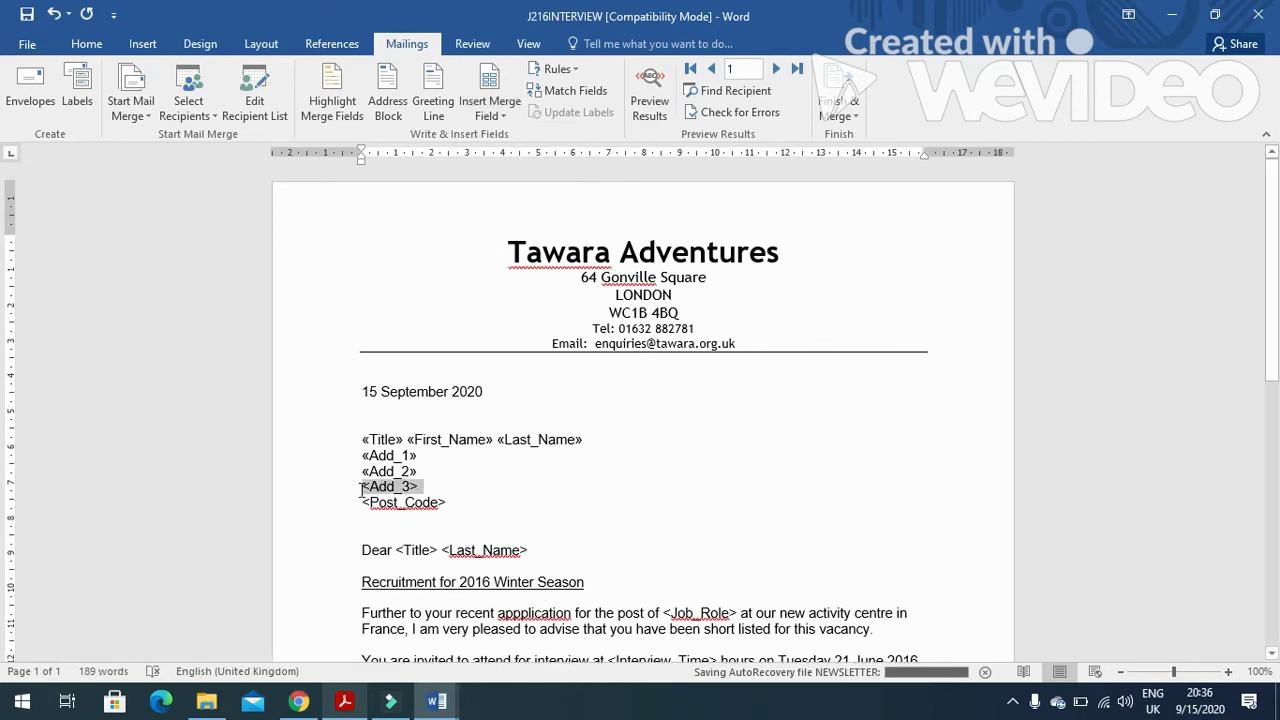
{"action": "left_click", "coordinate": [490, 108]}
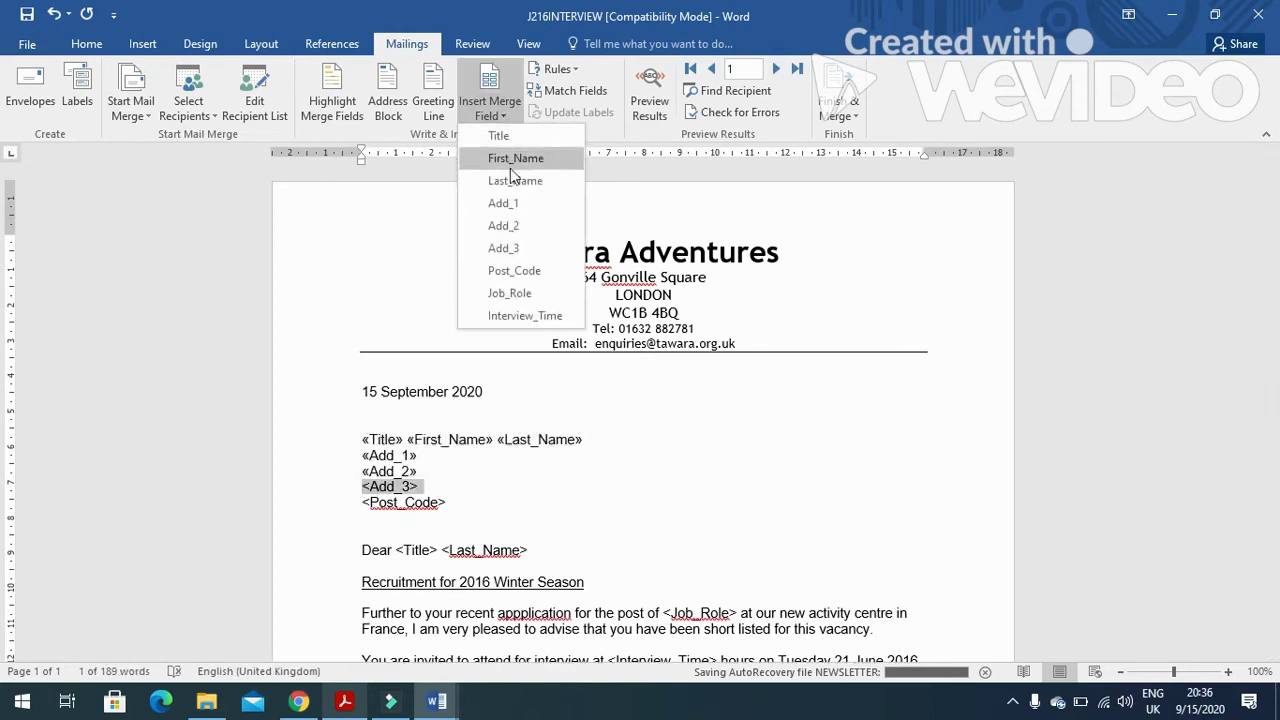
{"action": "left_click", "coordinate": [503, 248]}
{"action": "left_click_drag", "start_coordinate": [452, 503], "coordinate": [363, 503]}
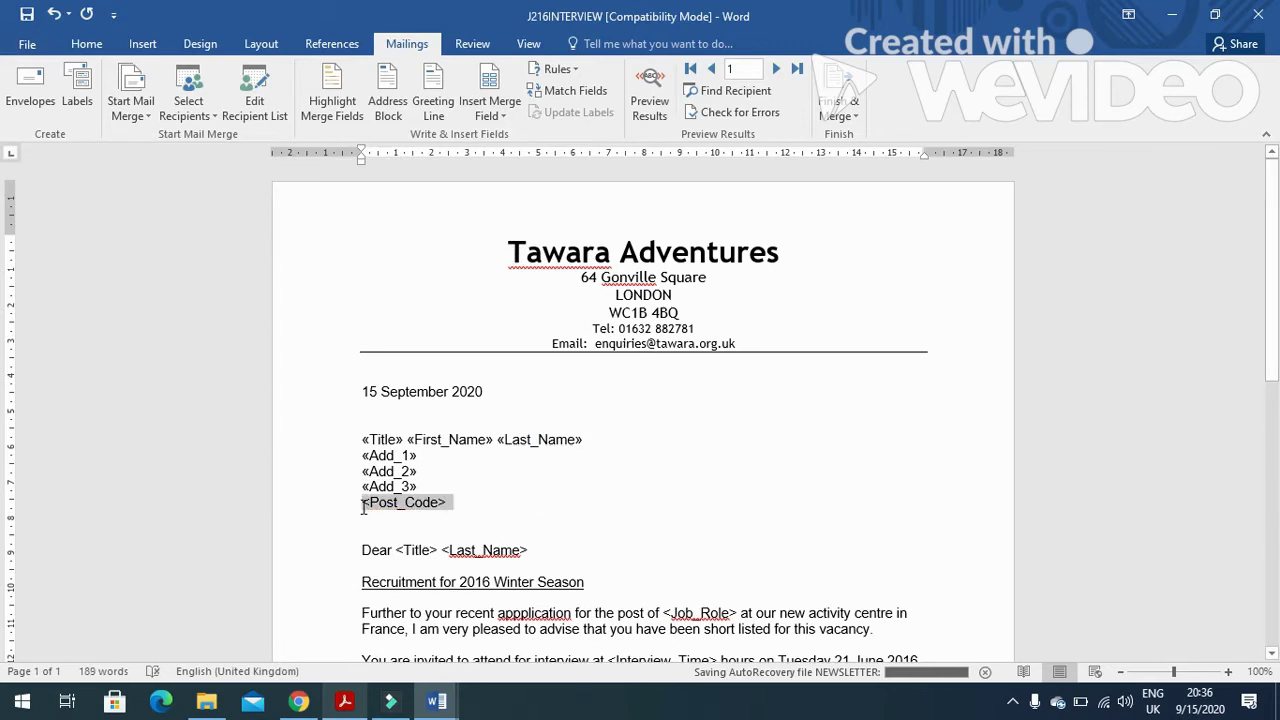
{"action": "left_click", "coordinate": [494, 110]}
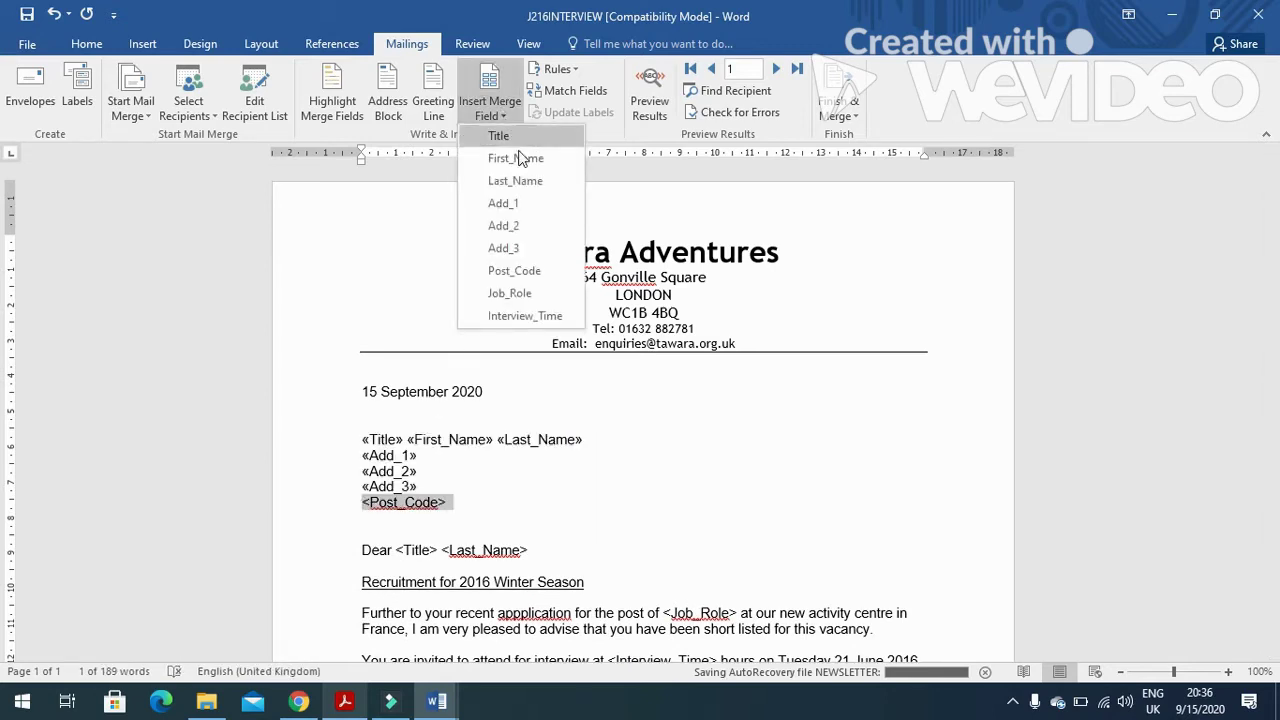
{"action": "left_click", "coordinate": [528, 271]}
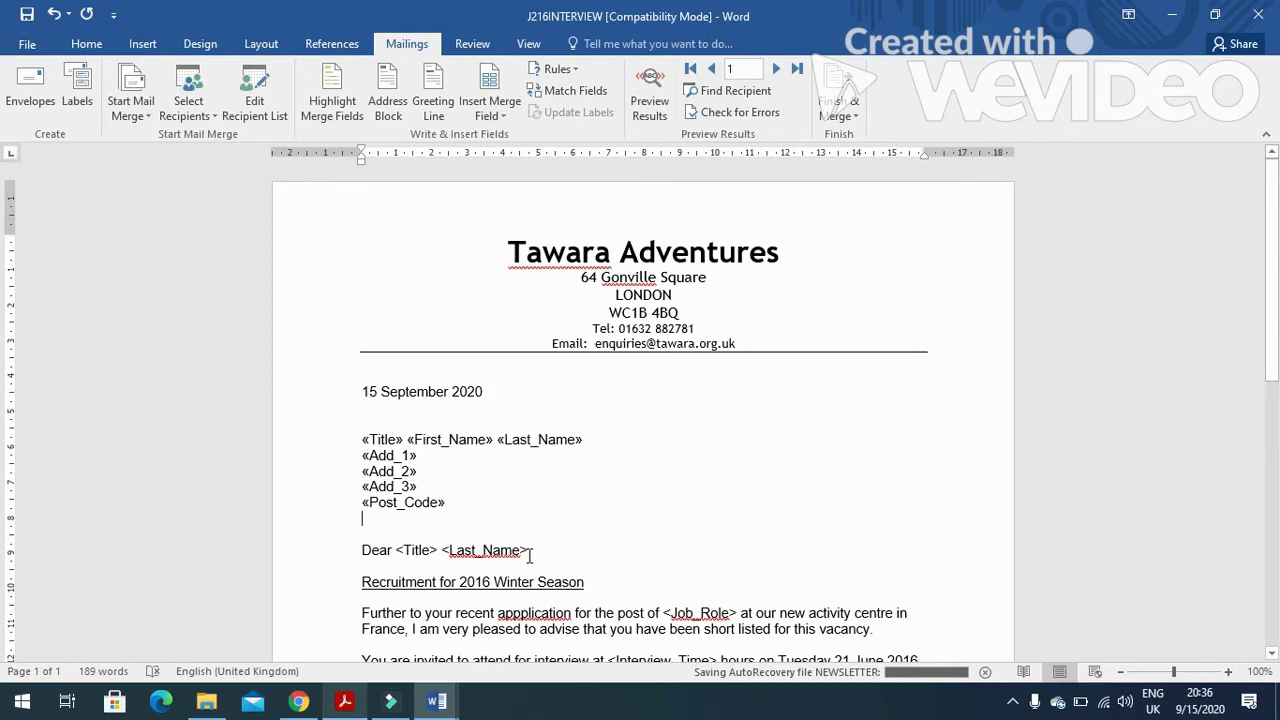
Put Title and Last_Name merge fields into the salutation.
{"action": "left_click_drag", "start_coordinate": [530, 556], "coordinate": [396, 550]}
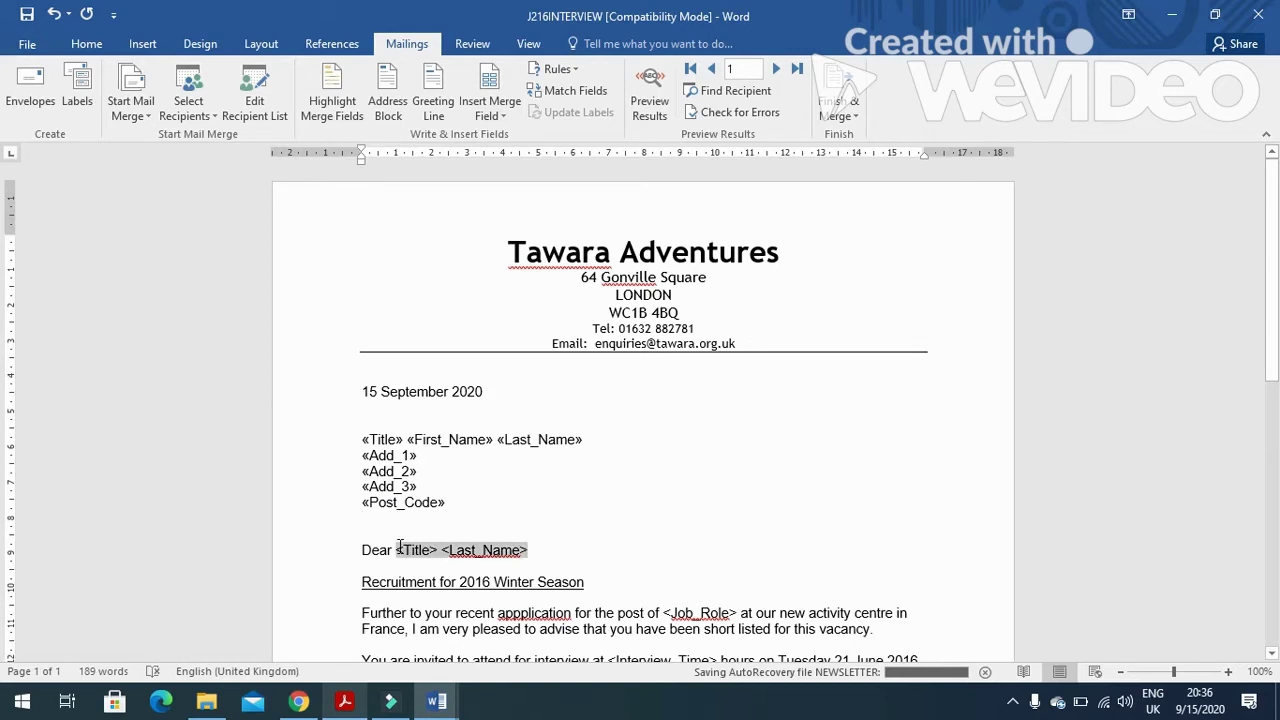
{"action": "left_click", "coordinate": [500, 115]}
{"action": "left_click", "coordinate": [510, 133]}
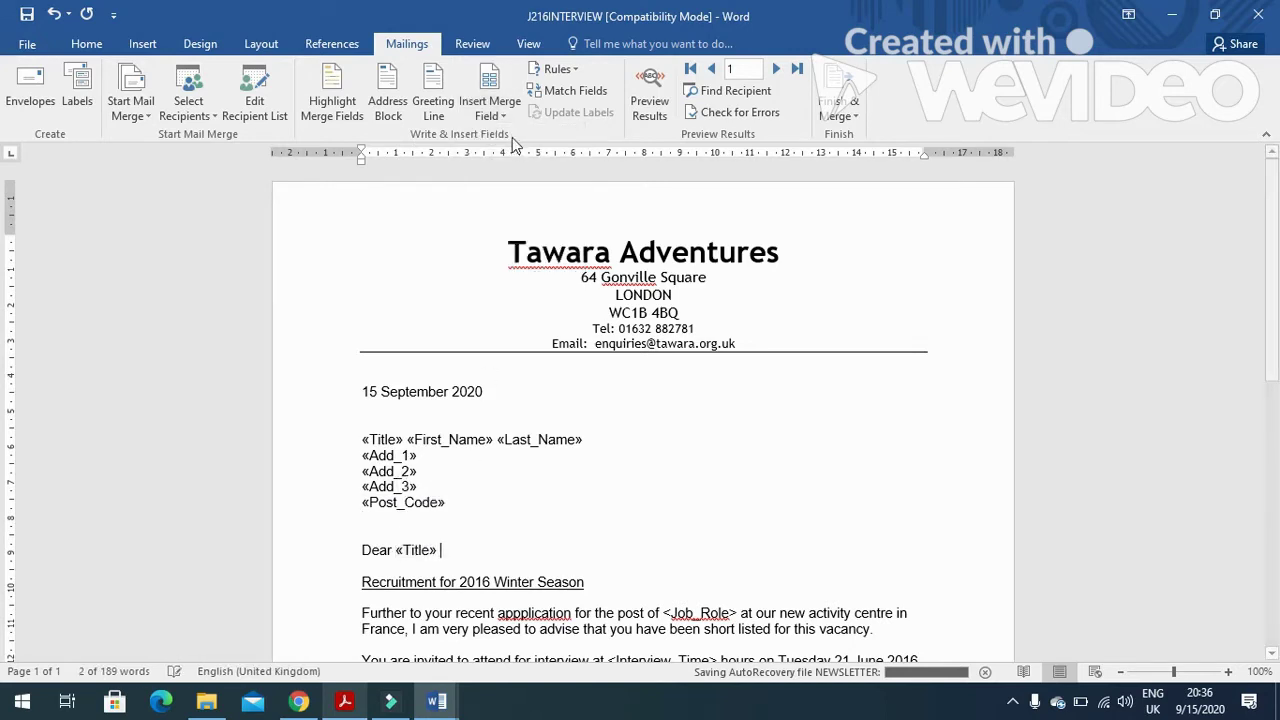
{"action": "left_click", "coordinate": [503, 115]}
{"action": "left_click", "coordinate": [514, 177]}
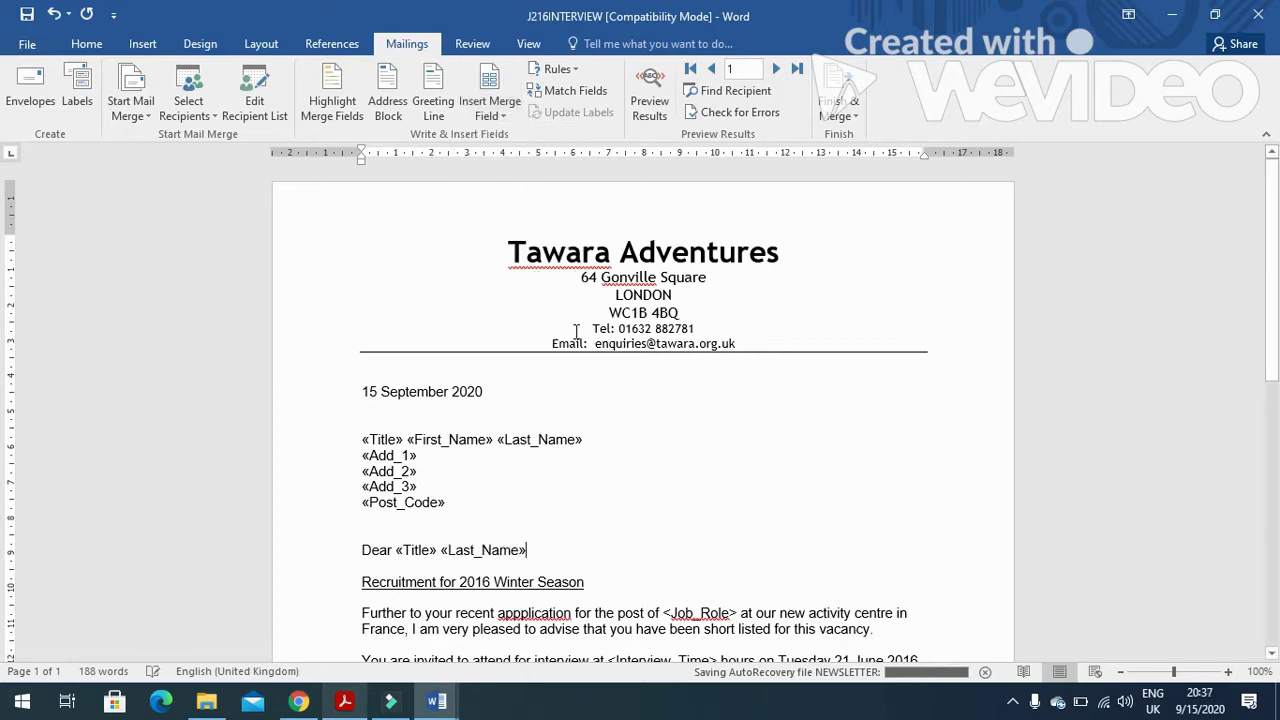
{"action": "scroll", "coordinate": [576, 331], "scroll_direction": "down", "scroll_amount": 5}
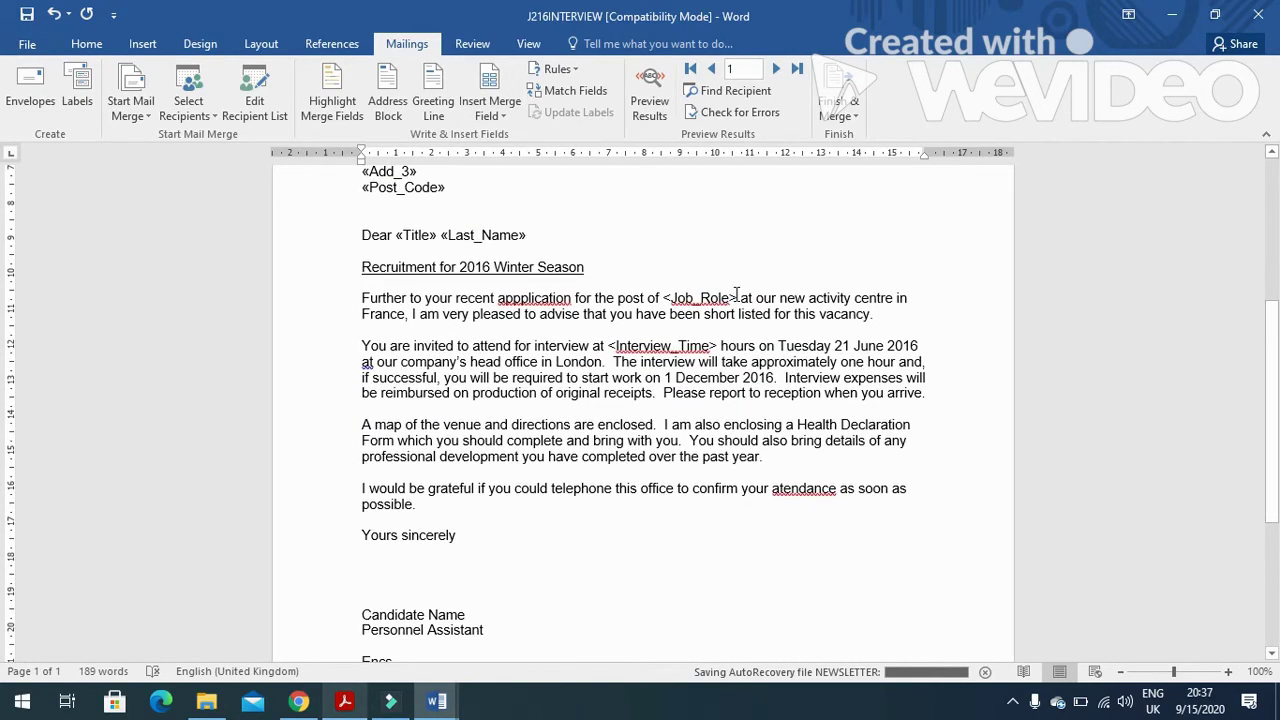
Insert Job_Role and Interview_Time merge fields and delete the stray chevron before hours.
{"action": "left_click_drag", "start_coordinate": [730, 292], "coordinate": [671, 298]}
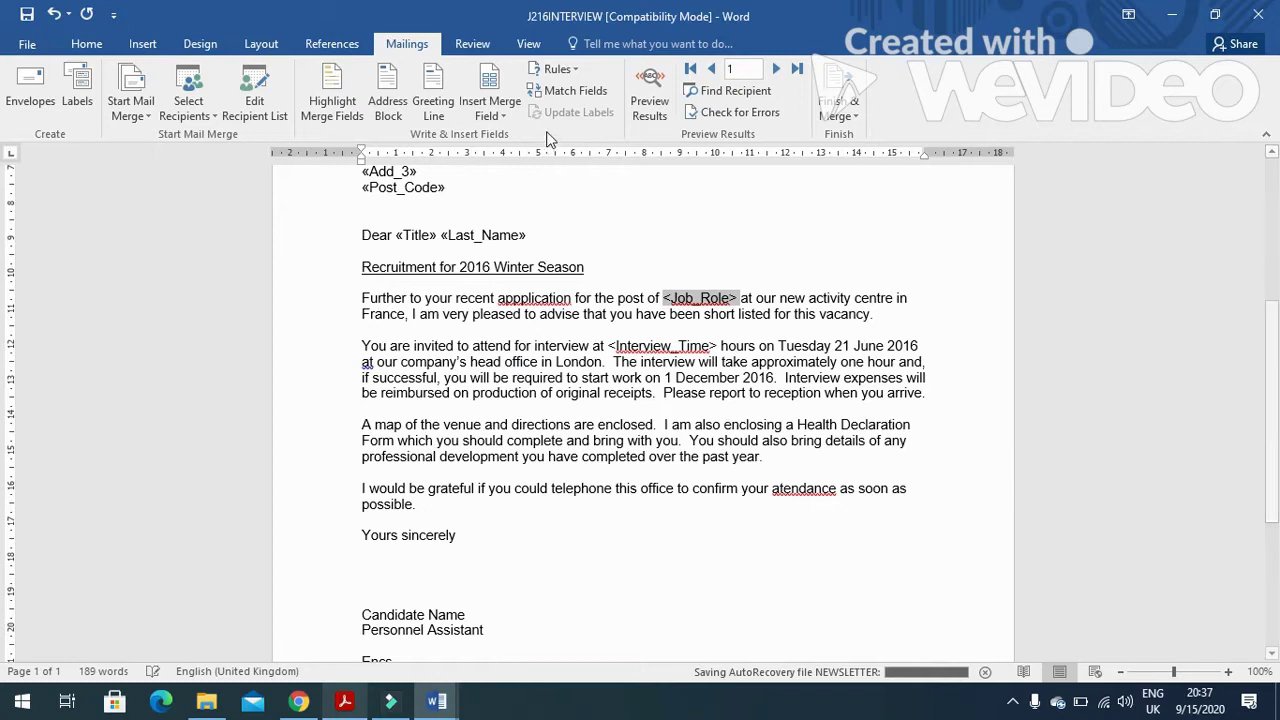
{"action": "left_click", "coordinate": [497, 110]}
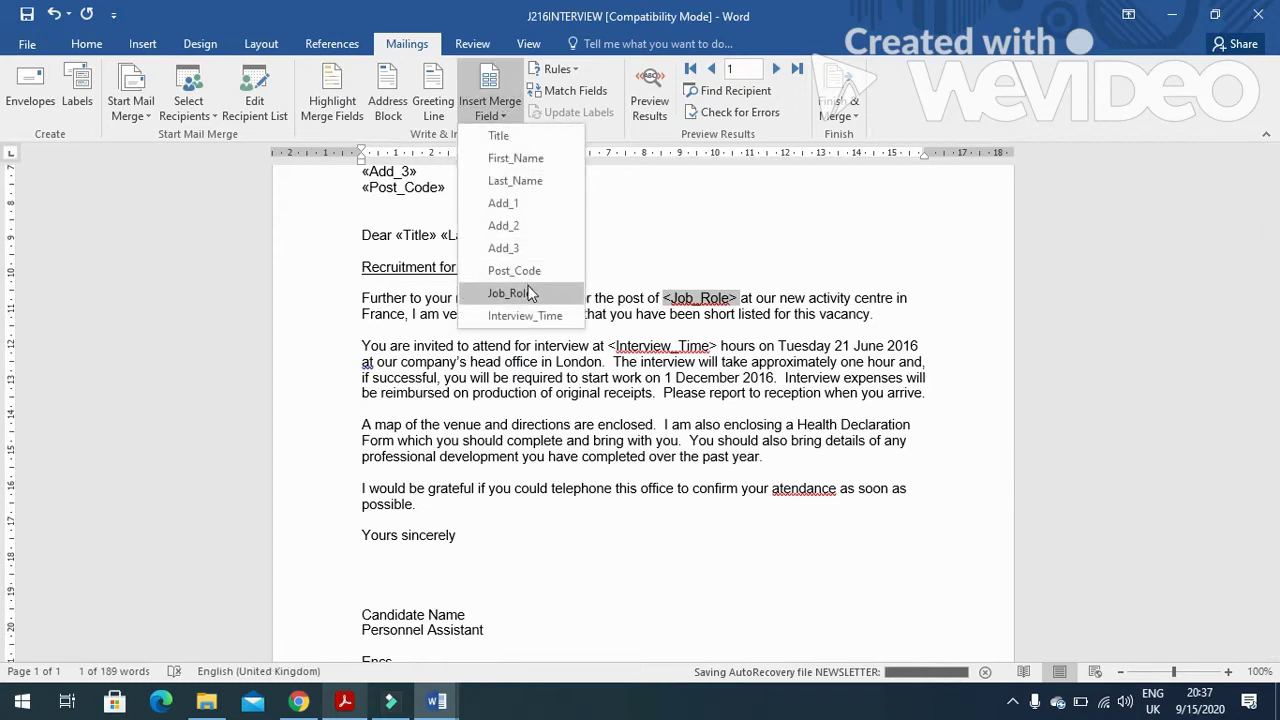
{"action": "left_click", "coordinate": [530, 293]}
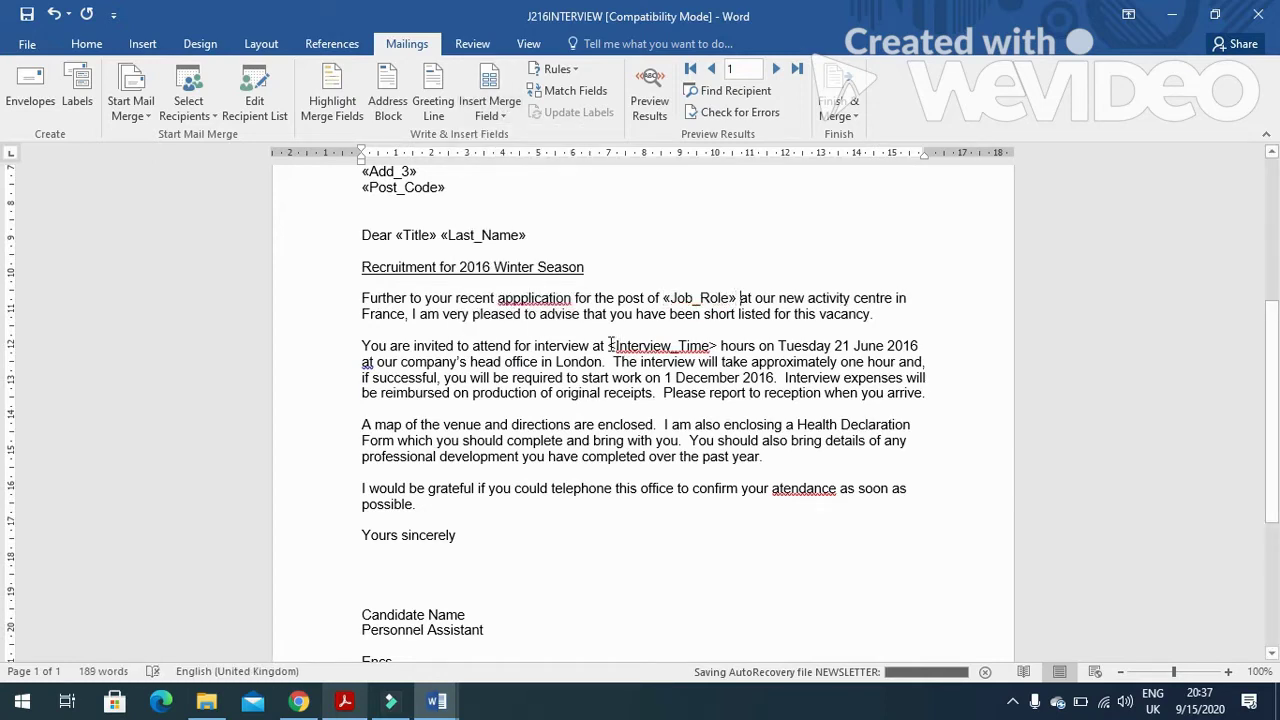
{"action": "left_click_drag", "start_coordinate": [611, 343], "coordinate": [713, 344]}
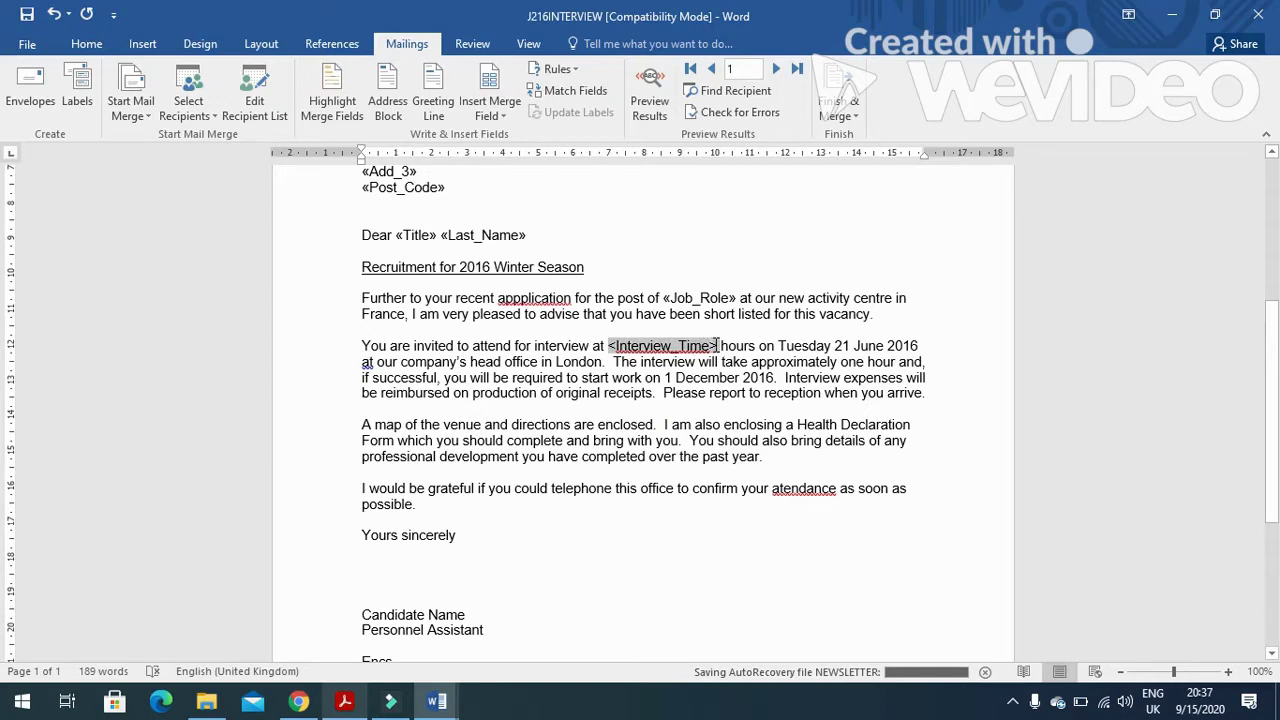
{"action": "left_click", "coordinate": [497, 110]}
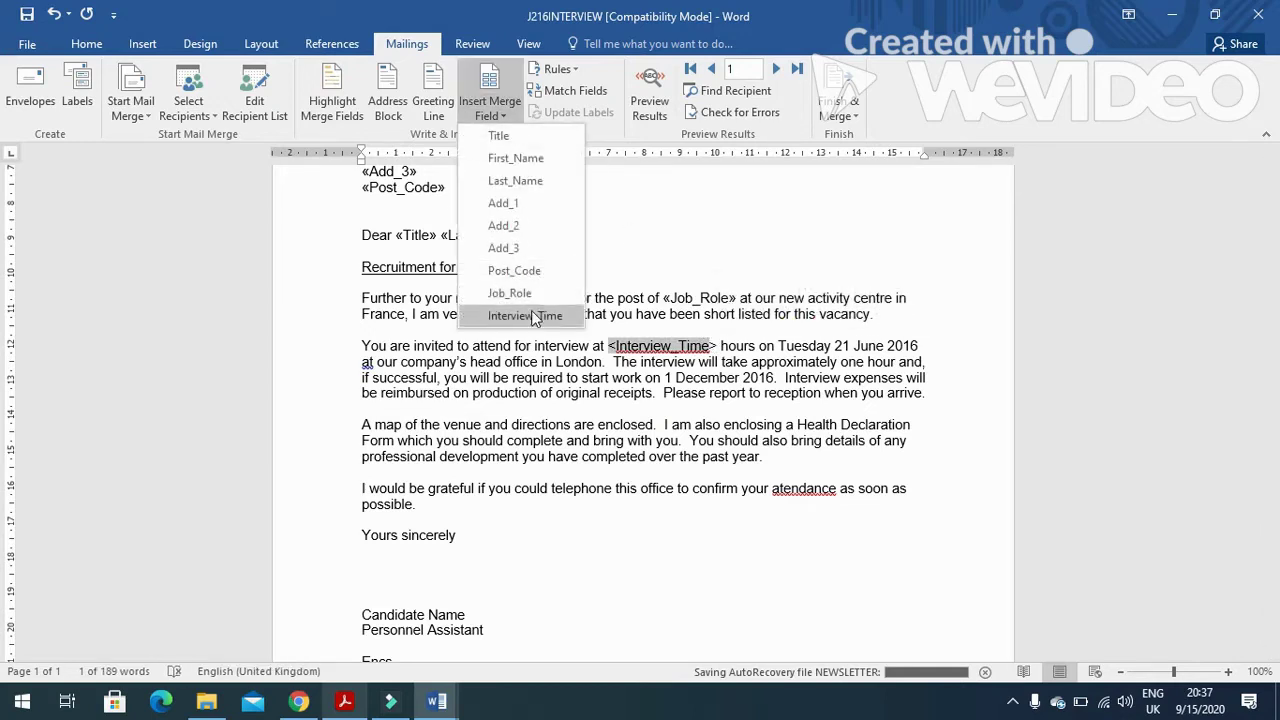
{"action": "left_click", "coordinate": [531, 312]}
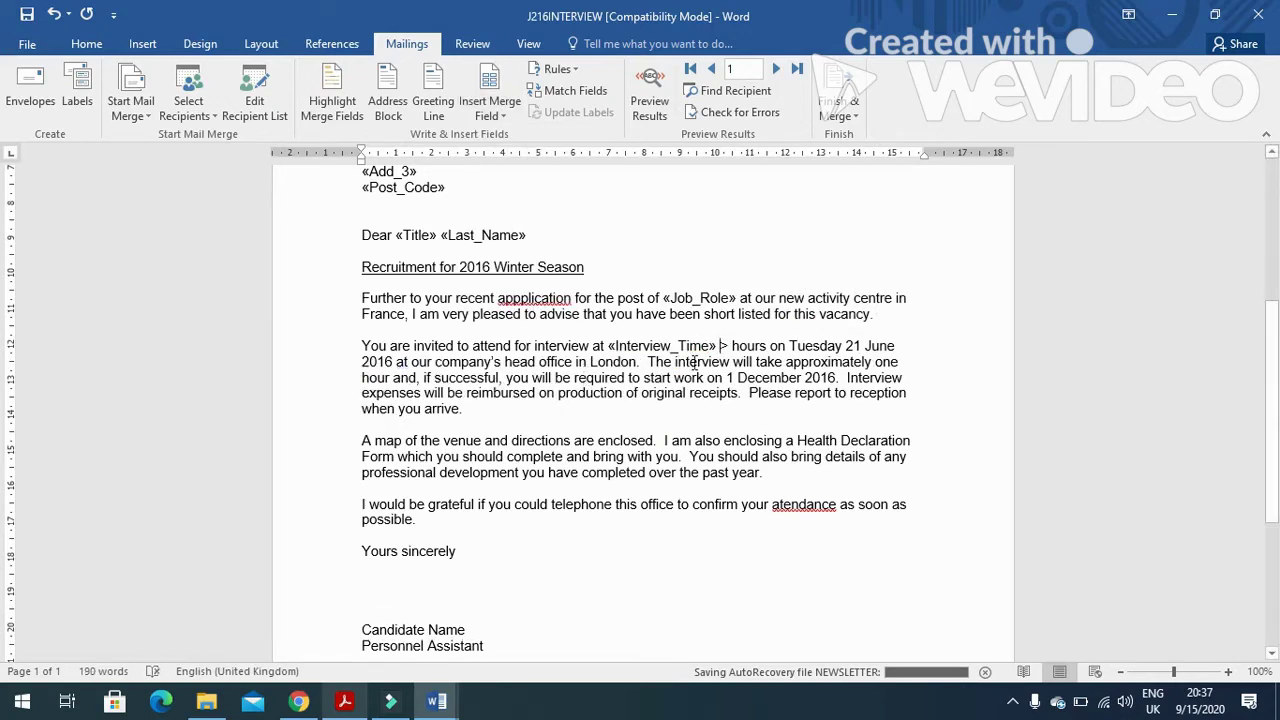
{"action": "key", "text": "Delete"}
{"action": "key", "text": "Delete"}
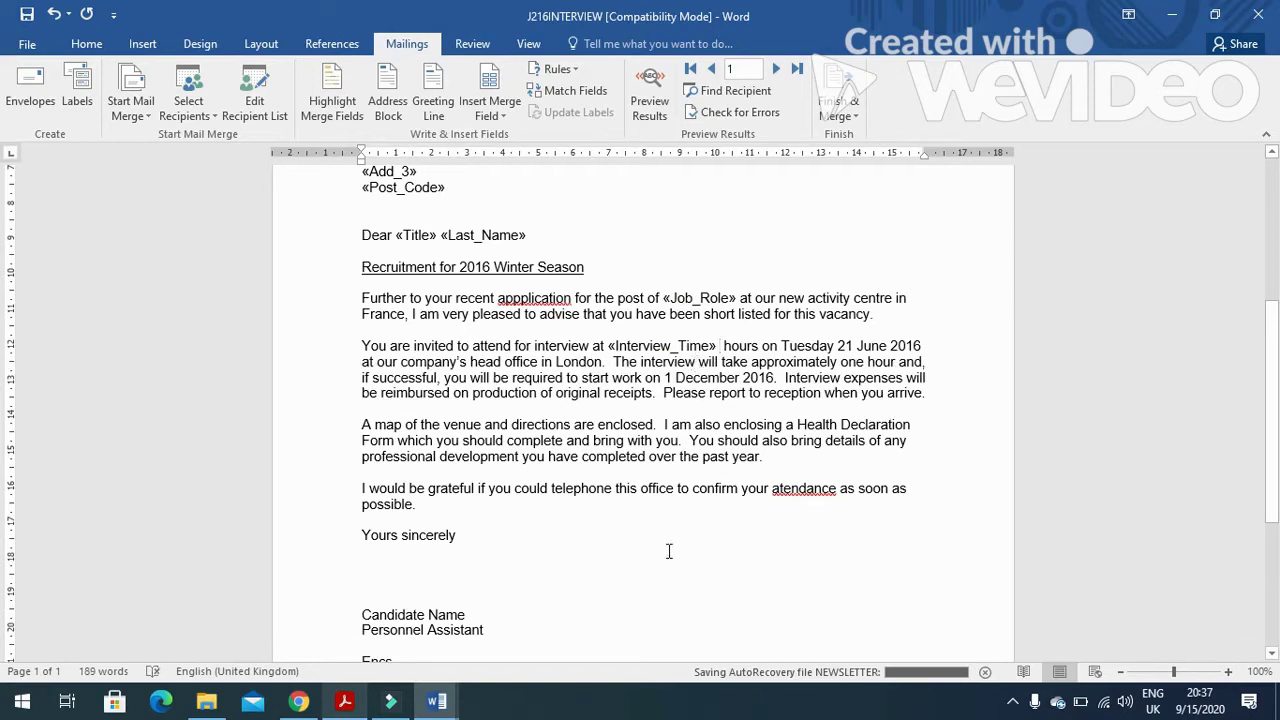
{"action": "scroll", "coordinate": [568, 466], "scroll_direction": "down", "scroll_amount": 3}
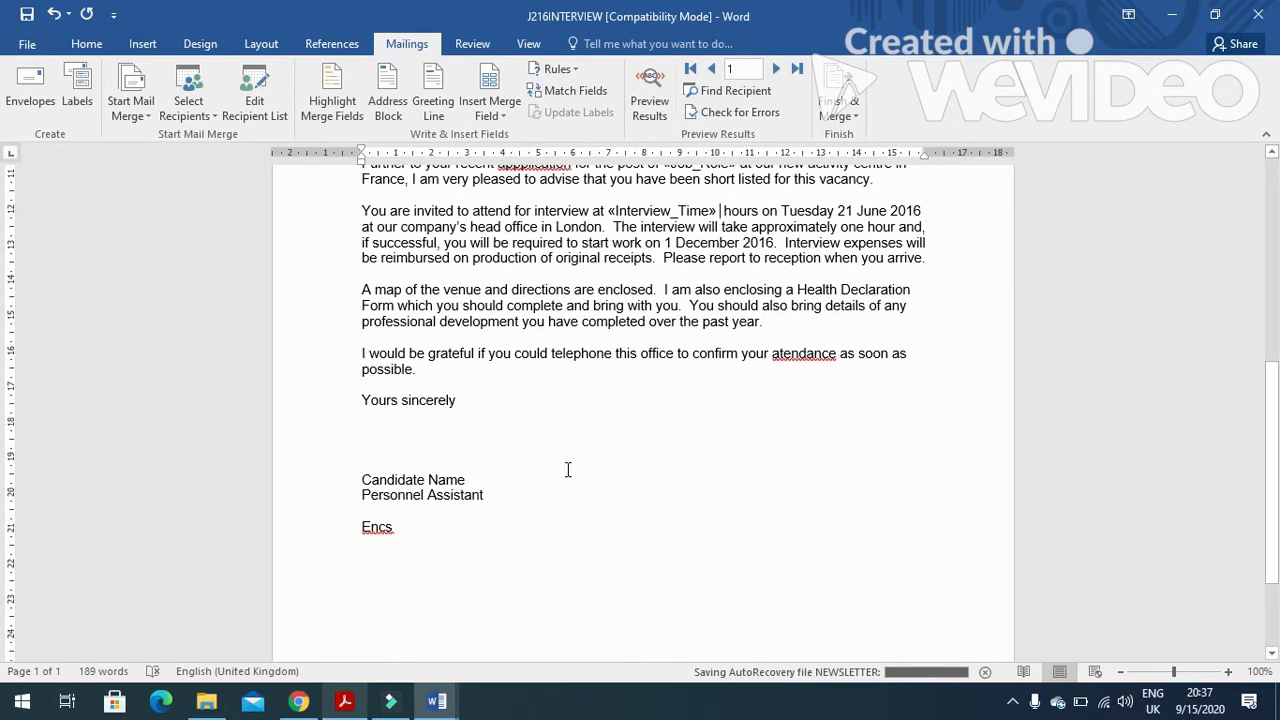
Replace the Candidate Name text in the sign-off with the candidate's own name.
{"action": "key", "text": "alt+Tab"}
{"action": "scroll", "coordinate": [408, 474], "scroll_direction": "down", "scroll_amount": 1}
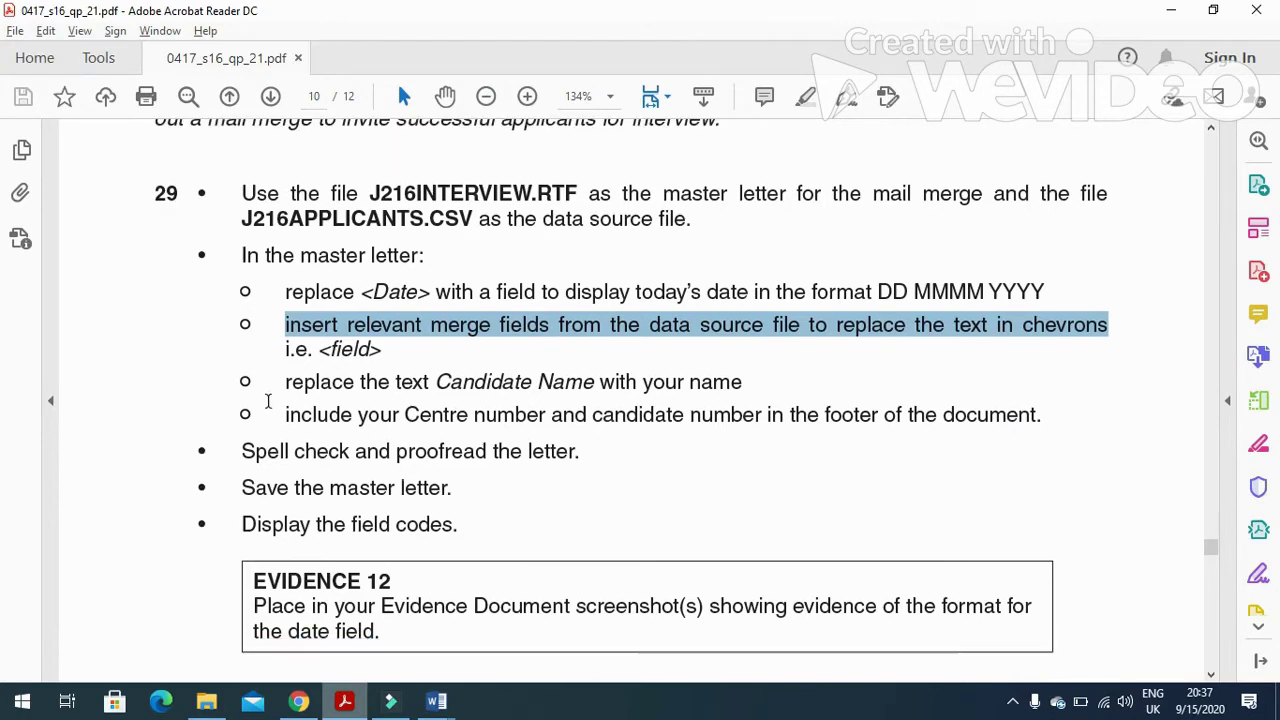
{"action": "left_click_drag", "start_coordinate": [743, 381], "coordinate": [634, 381]}
{"action": "key", "text": "alt+Tab"}
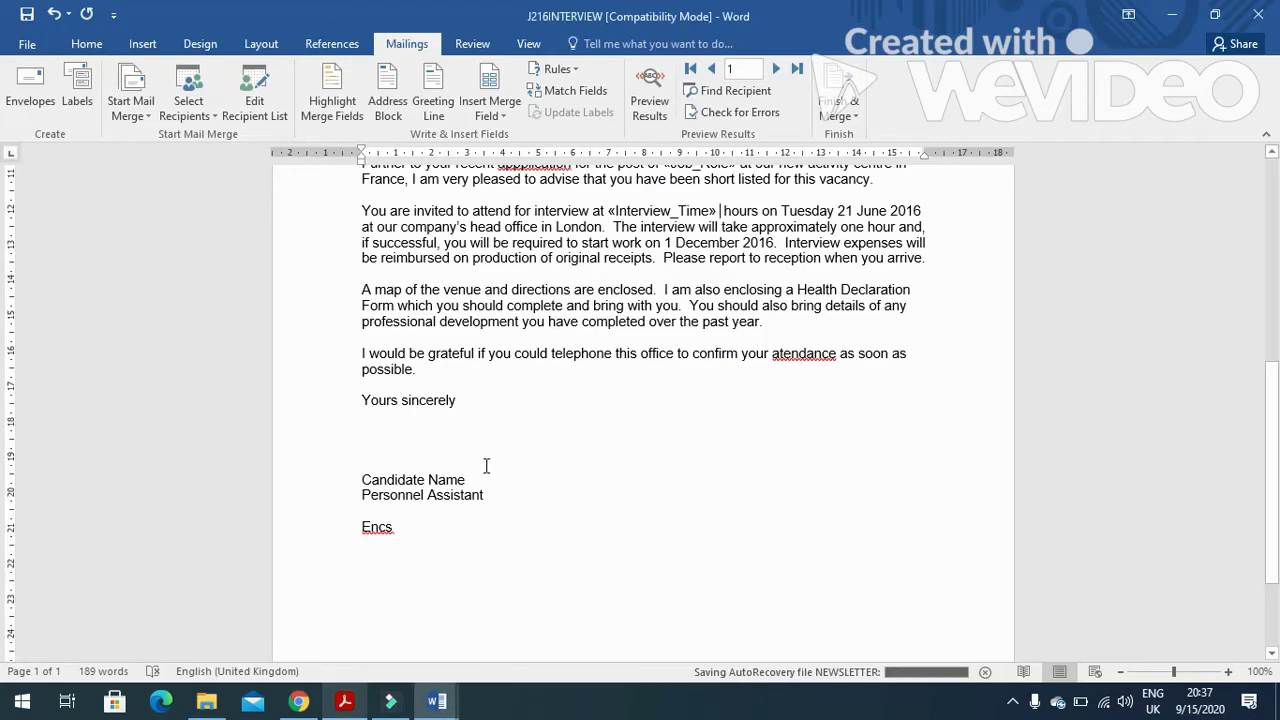
{"action": "left_click_drag", "start_coordinate": [478, 480], "coordinate": [362, 480]}
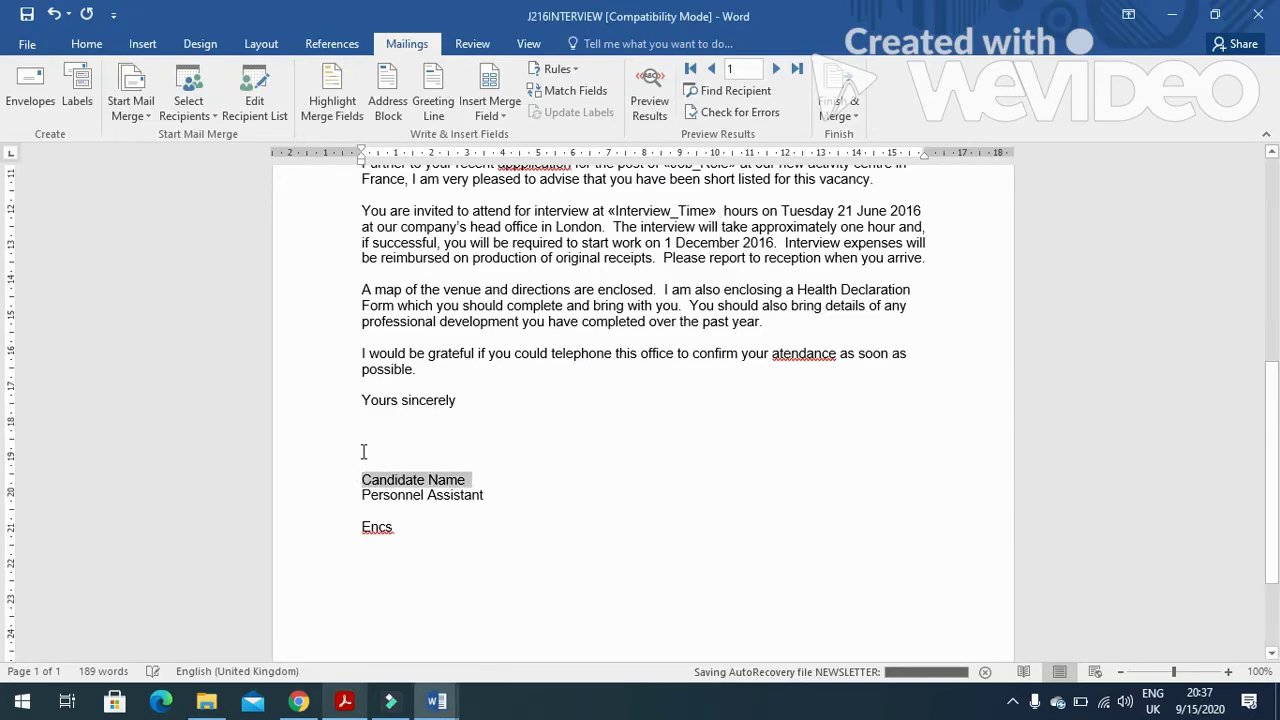
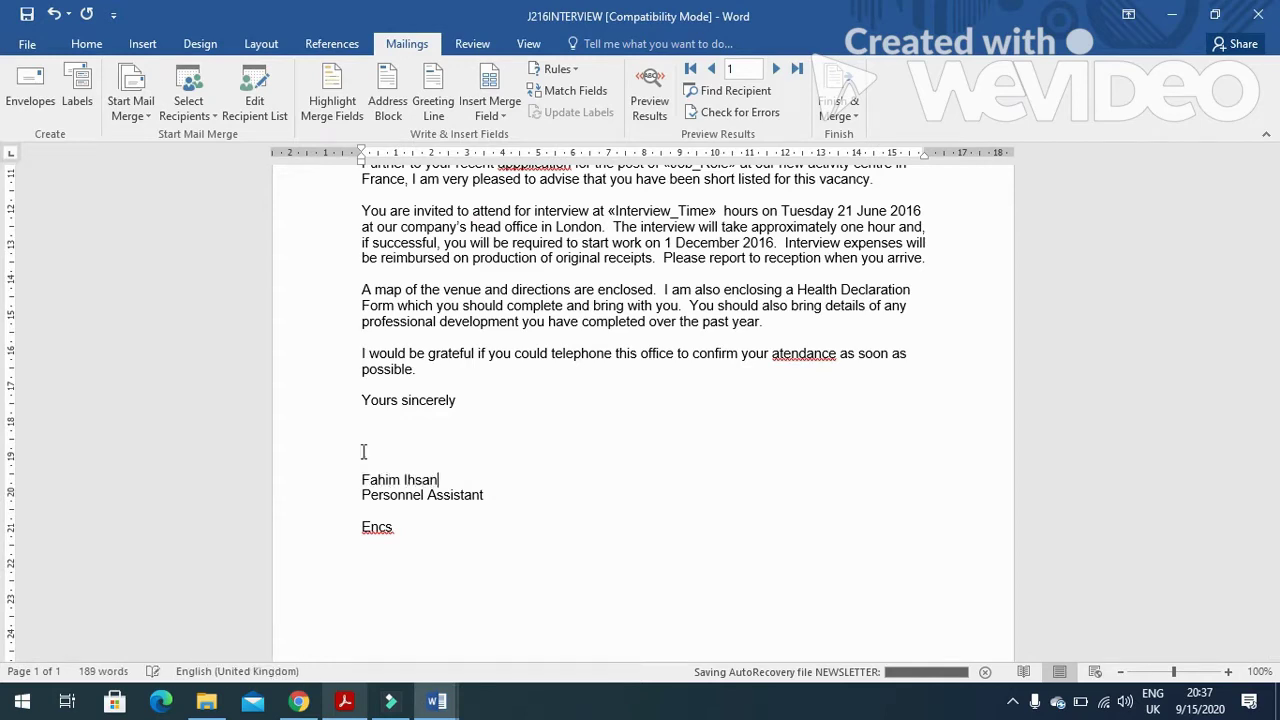
Review the exam paper's footer instruction before returning to the letter.
{"action": "key", "text": "alt+Tab"}
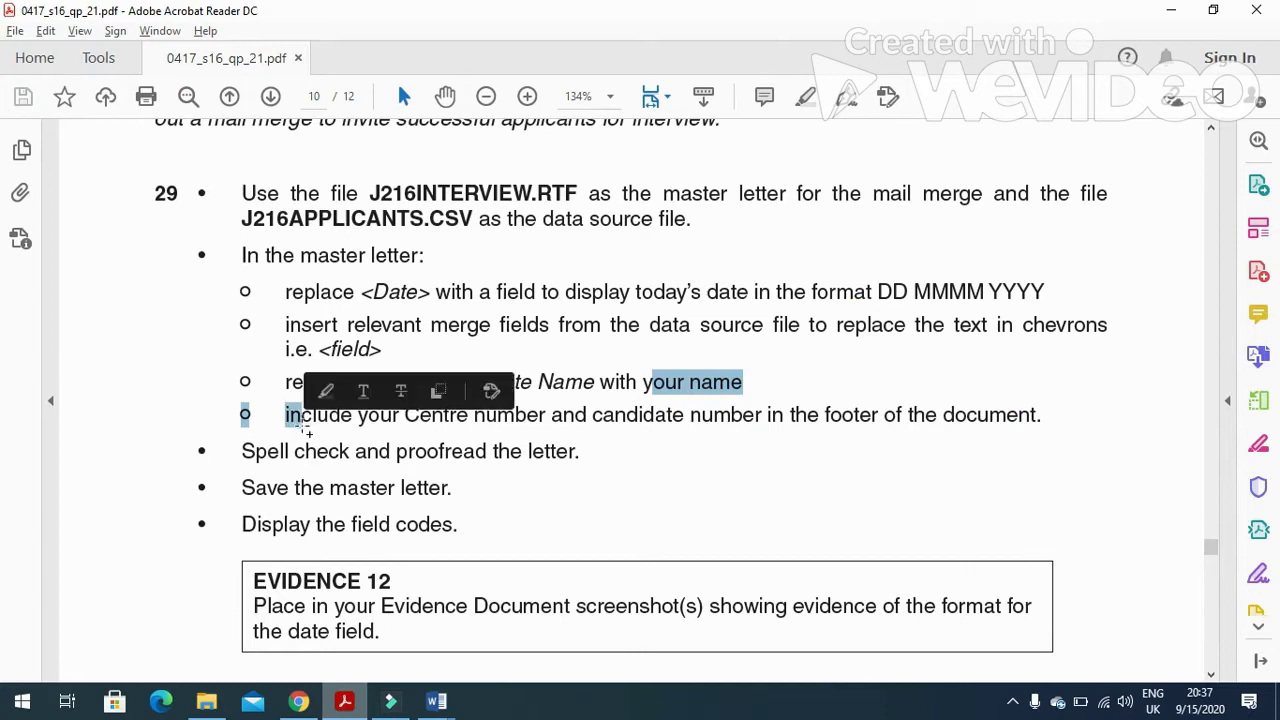
{"action": "left_click", "coordinate": [281, 414]}
{"action": "left_click_drag", "start_coordinate": [281, 414], "coordinate": [353, 422]}
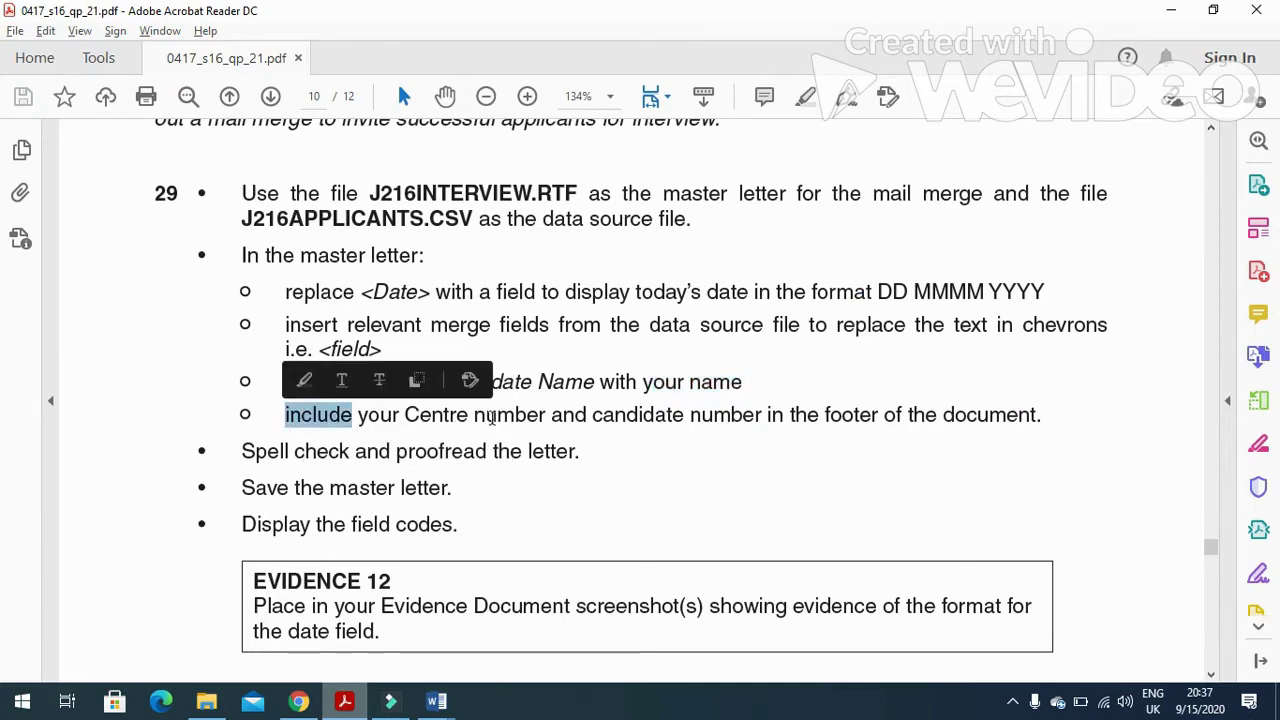
{"action": "left_click", "coordinate": [558, 416]}
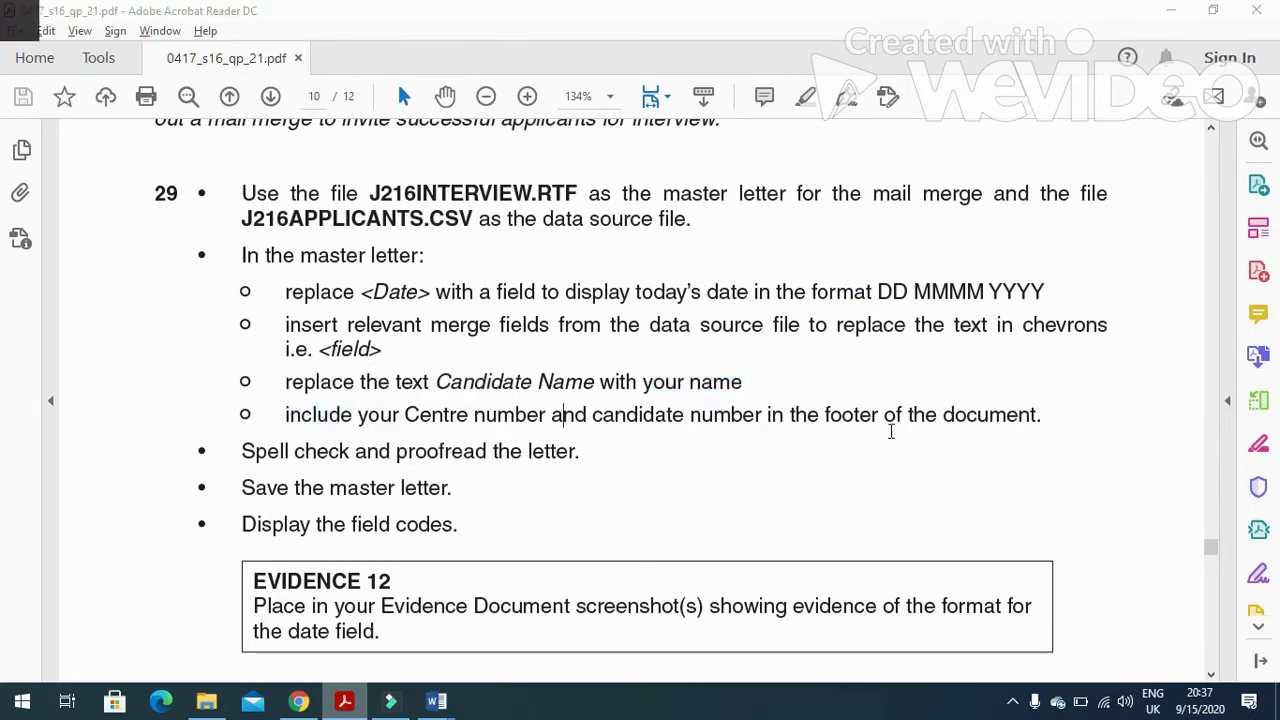
{"action": "key", "text": "alt+Tab"}
Add a blank footer containing the candidate's name, centre number and candidate number.
{"action": "left_click", "coordinate": [144, 45]}
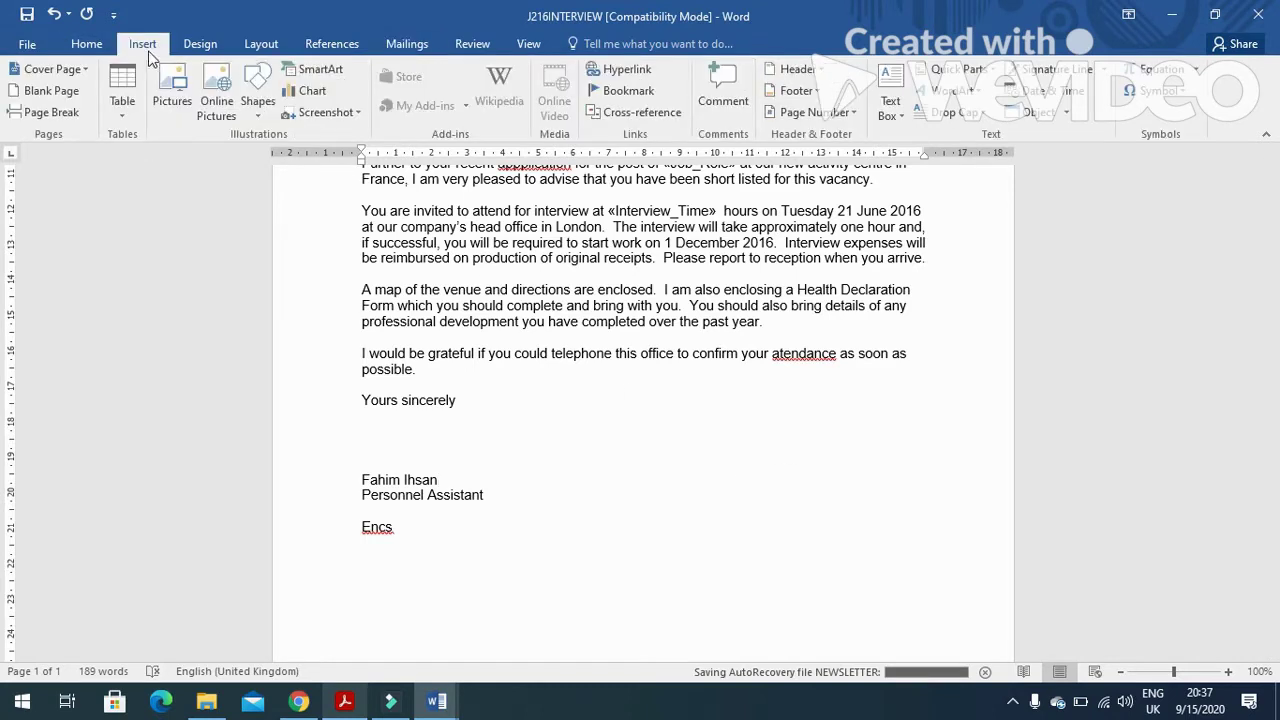
{"action": "left_click", "coordinate": [810, 91]}
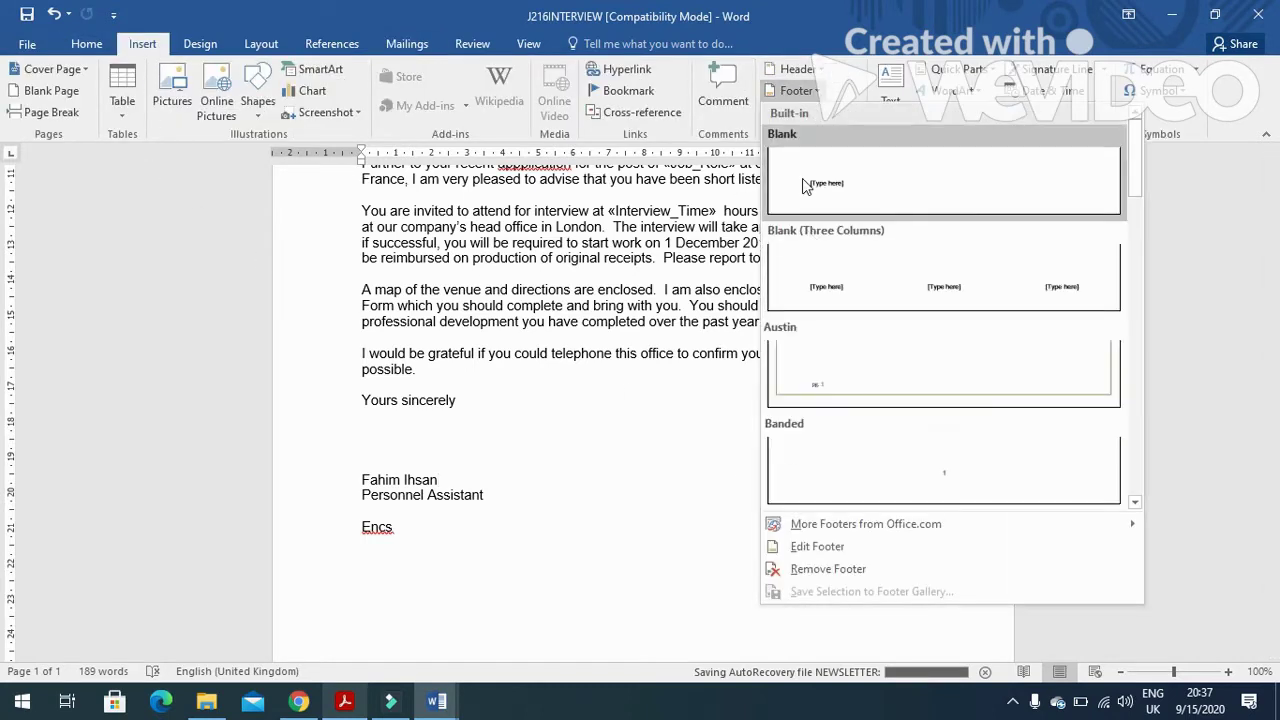
{"action": "left_click", "coordinate": [802, 178]}
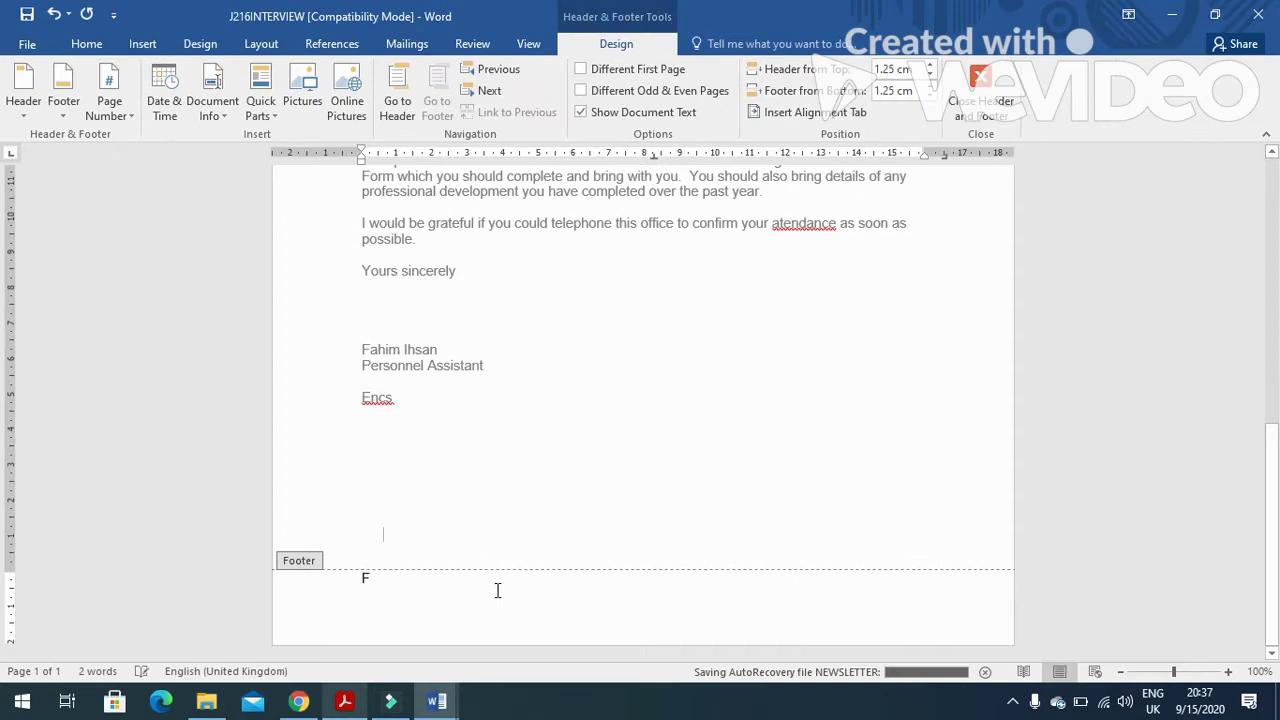
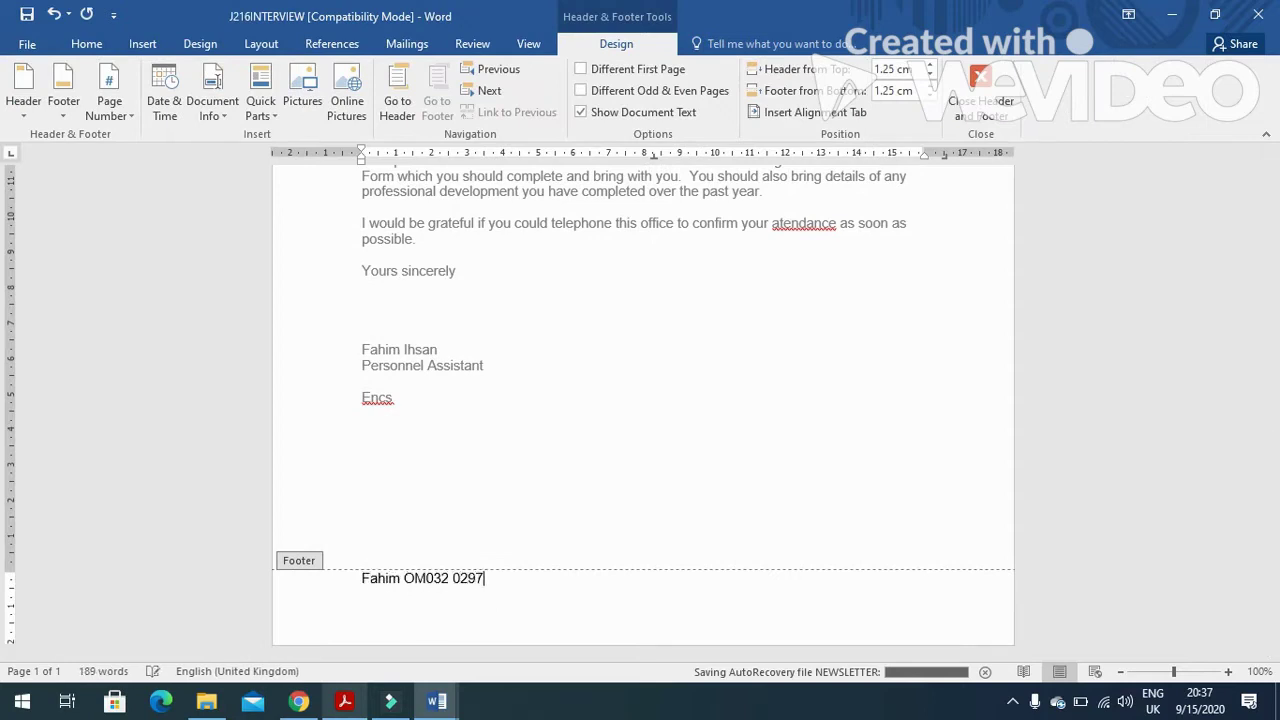
{"action": "left_click", "coordinate": [981, 100]}
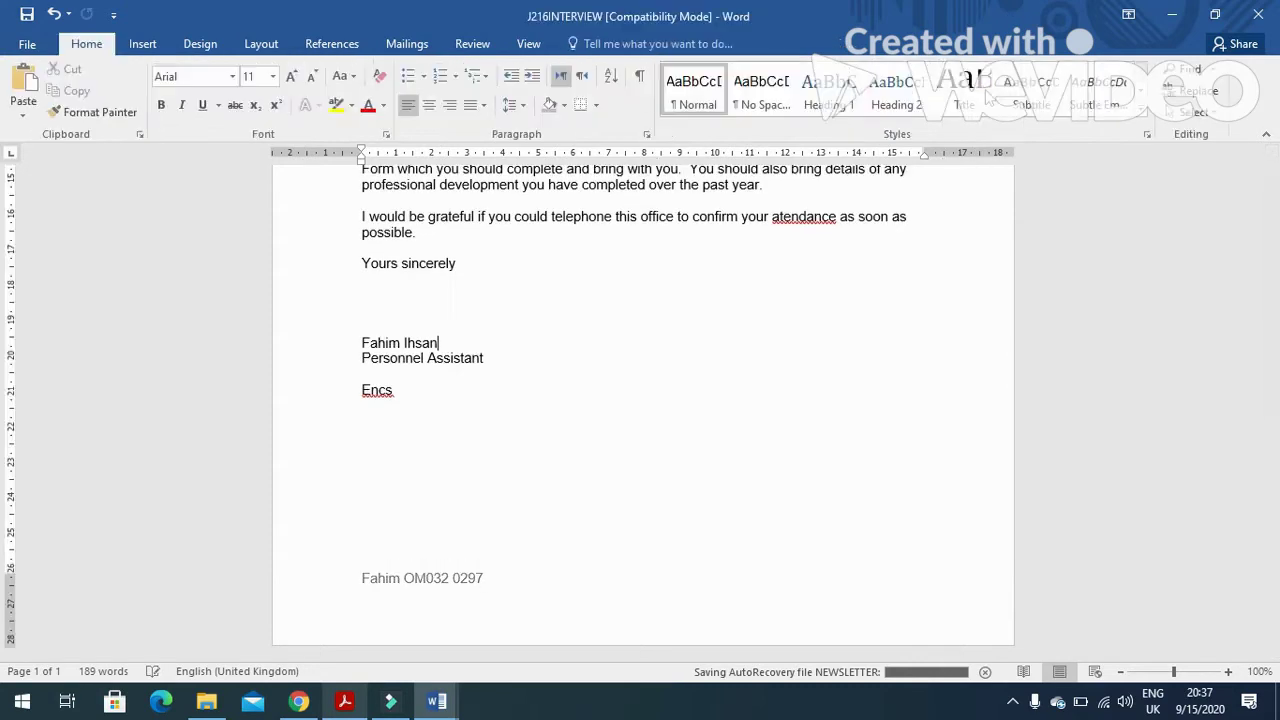
{"action": "key", "text": "alt+Tab"}
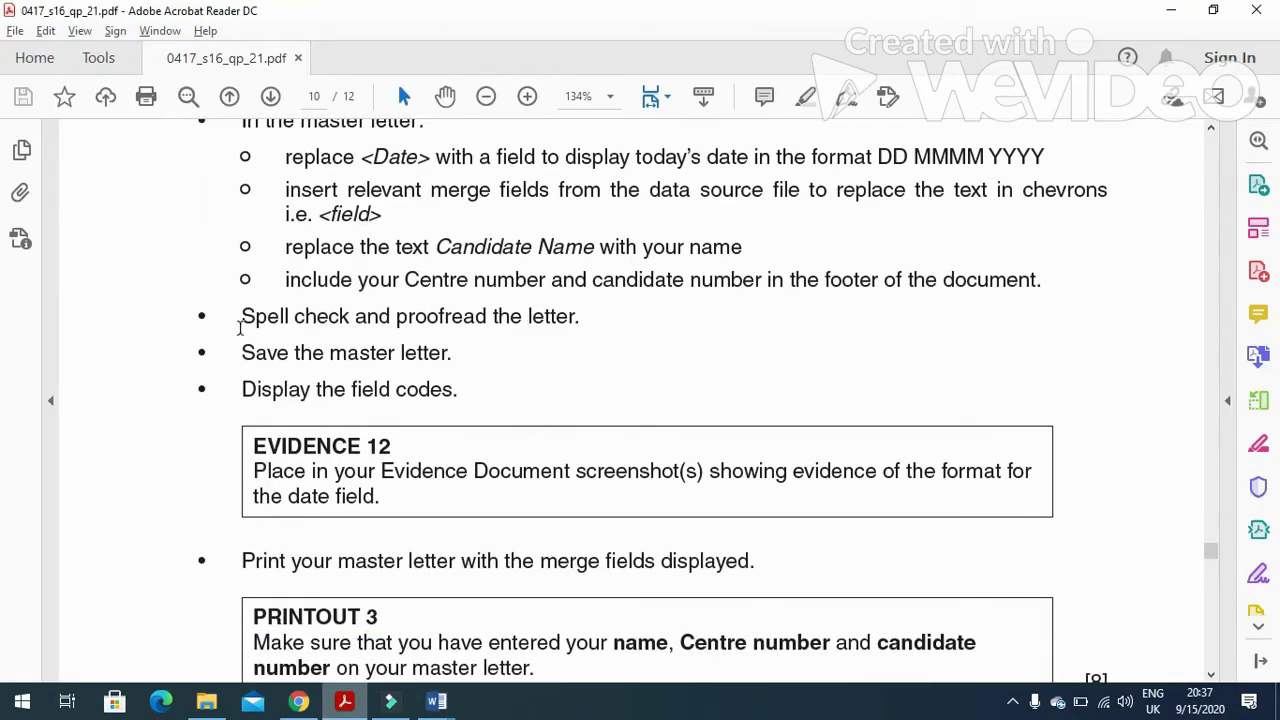
Spell-check the letter, ignoring Encs, Tawara and Gonville and correcting application and attendance.
{"action": "left_click_drag", "start_coordinate": [240, 326], "coordinate": [608, 320]}
{"action": "key", "text": "alt+Tab"}
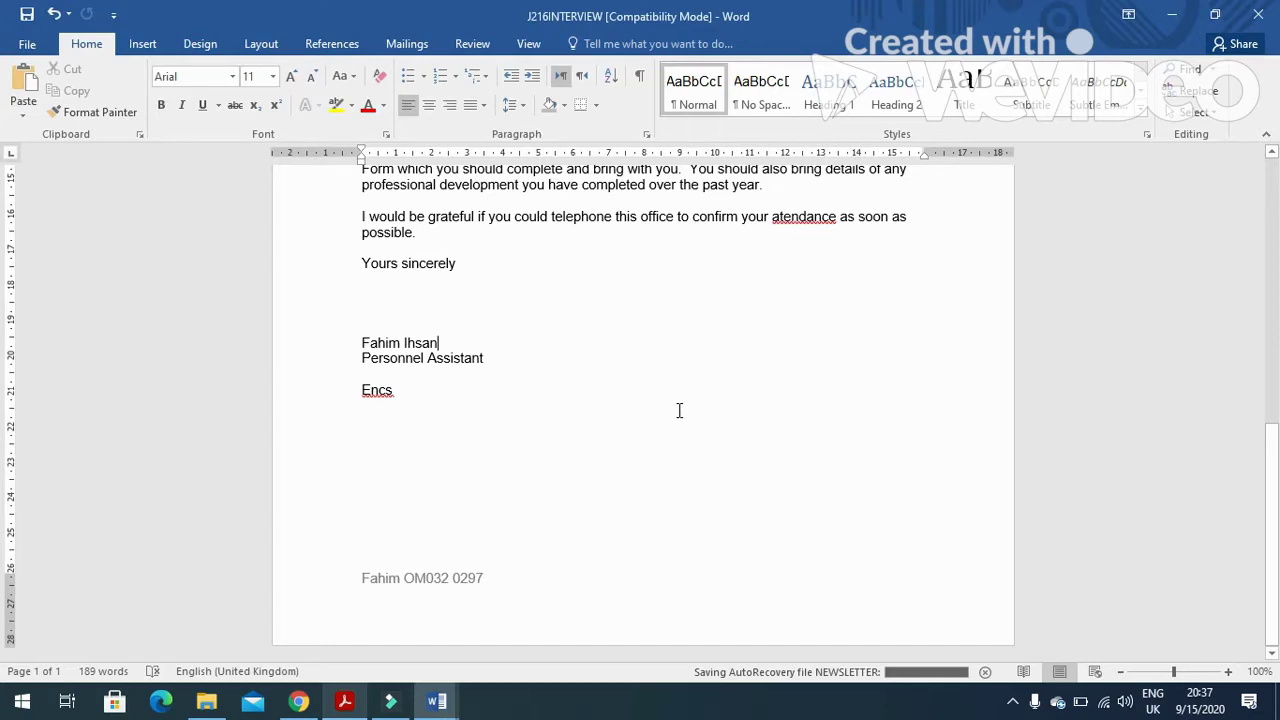
{"action": "key", "text": "F7"}
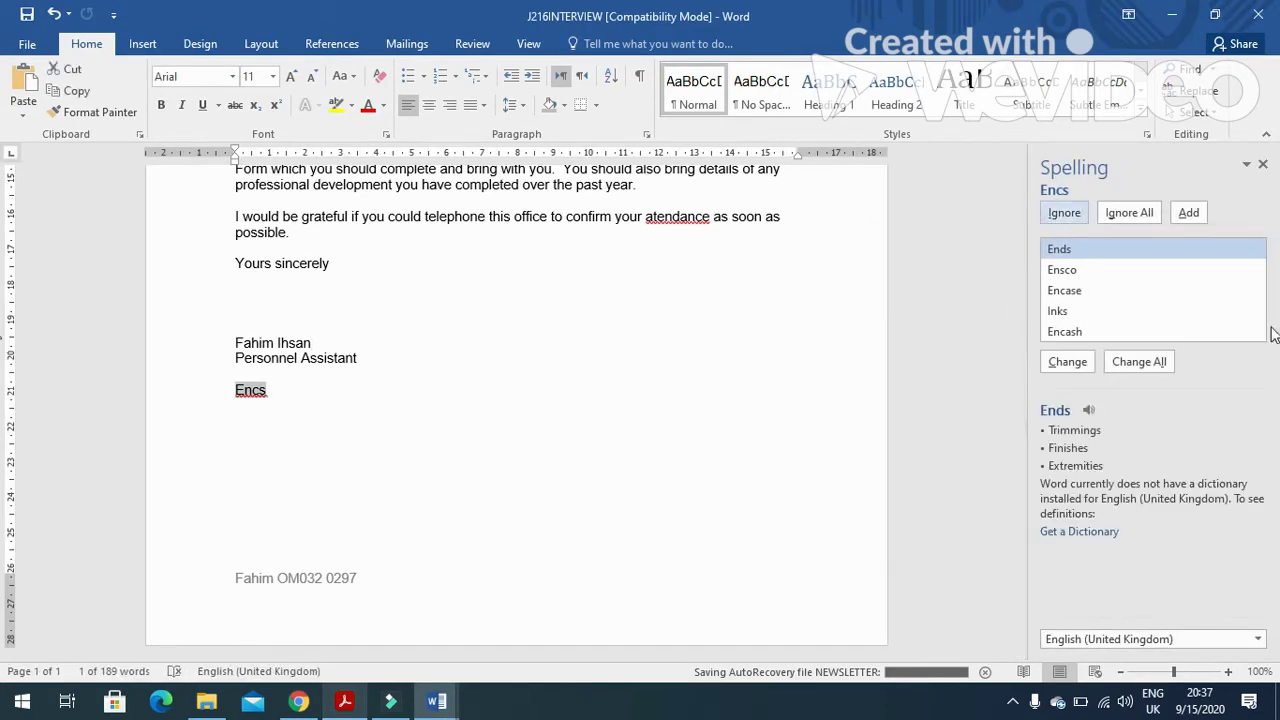
{"action": "scroll", "coordinate": [843, 446], "scroll_direction": "up", "scroll_amount": 3}
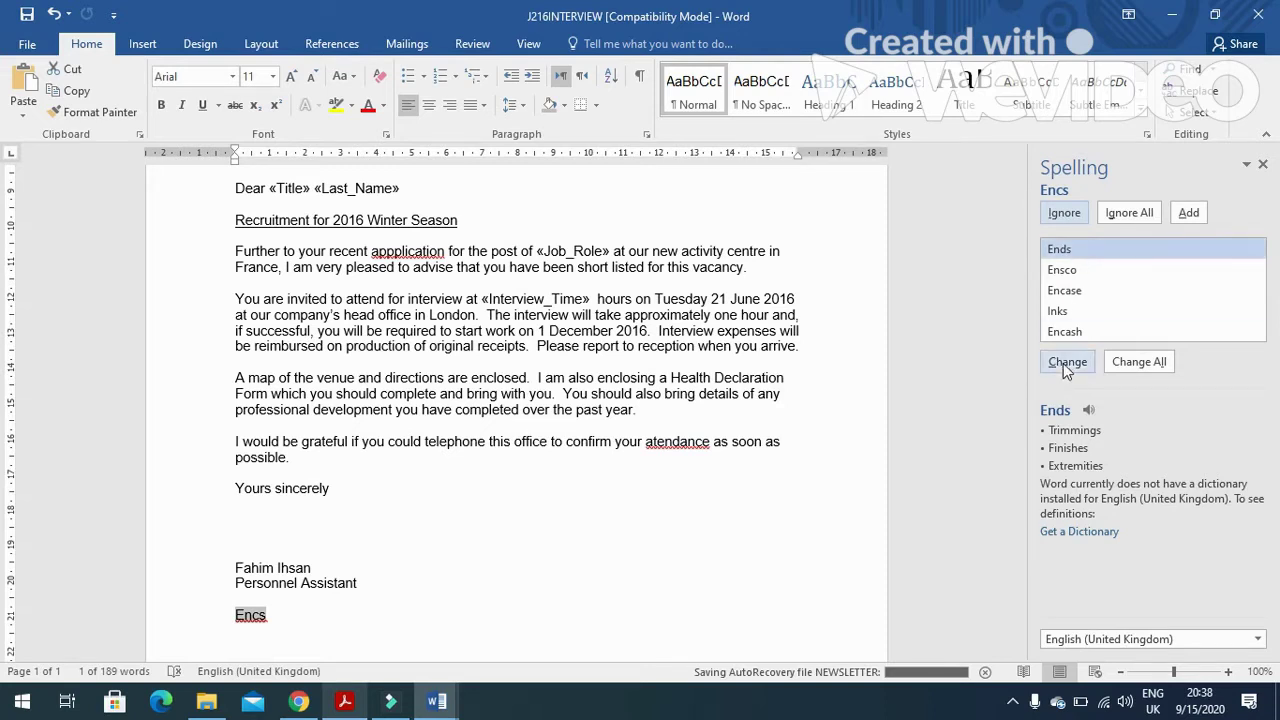
{"action": "left_click", "coordinate": [1076, 212]}
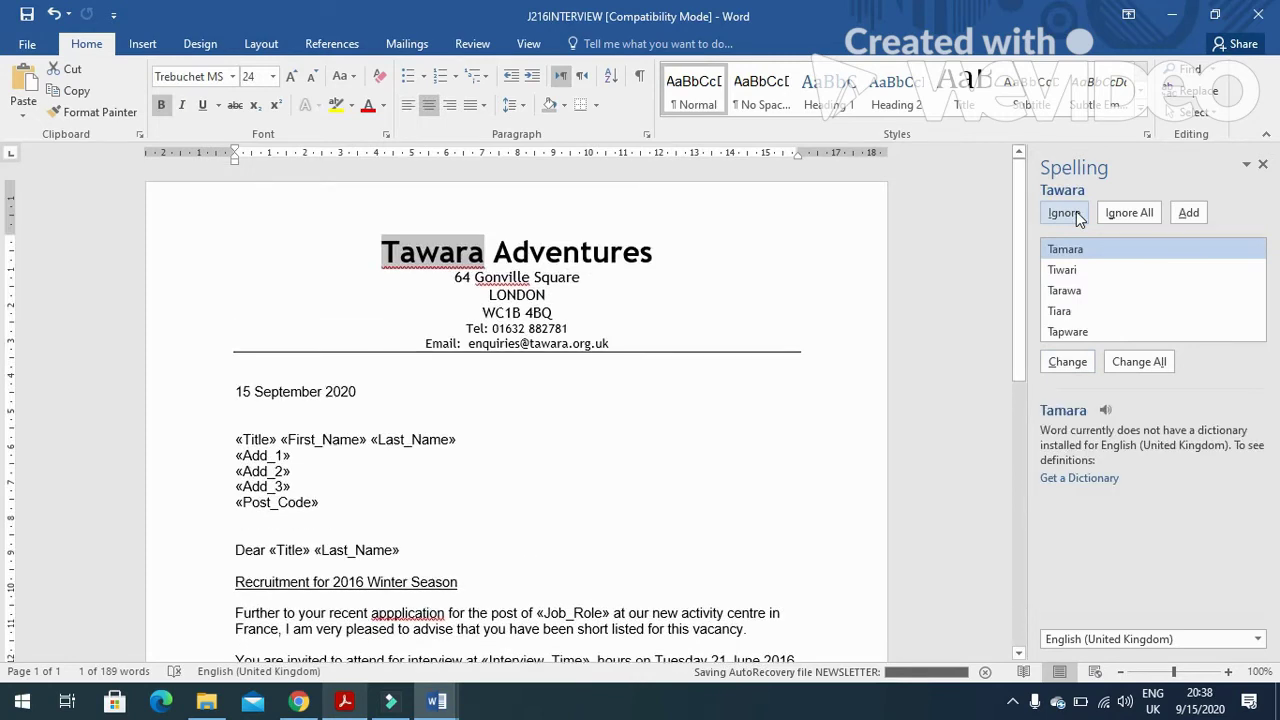
{"action": "left_click", "coordinate": [1076, 212]}
{"action": "left_click", "coordinate": [1076, 212]}
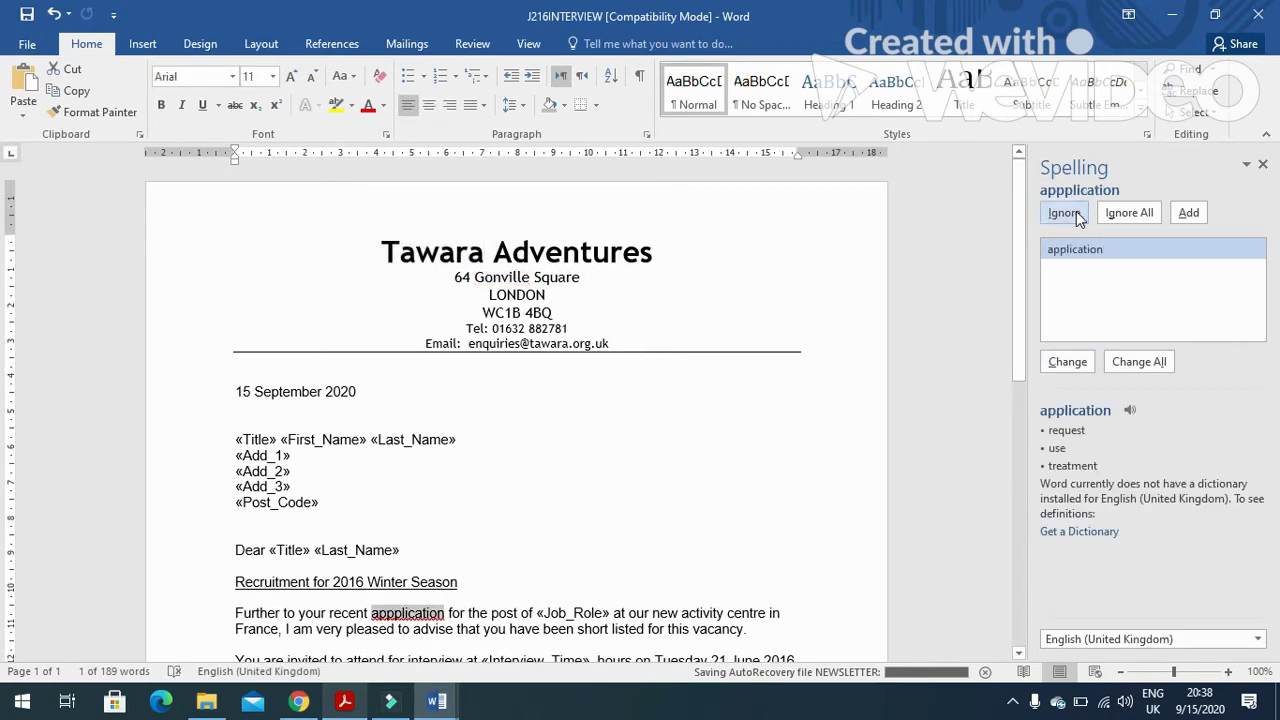
{"action": "left_click", "coordinate": [1067, 362]}
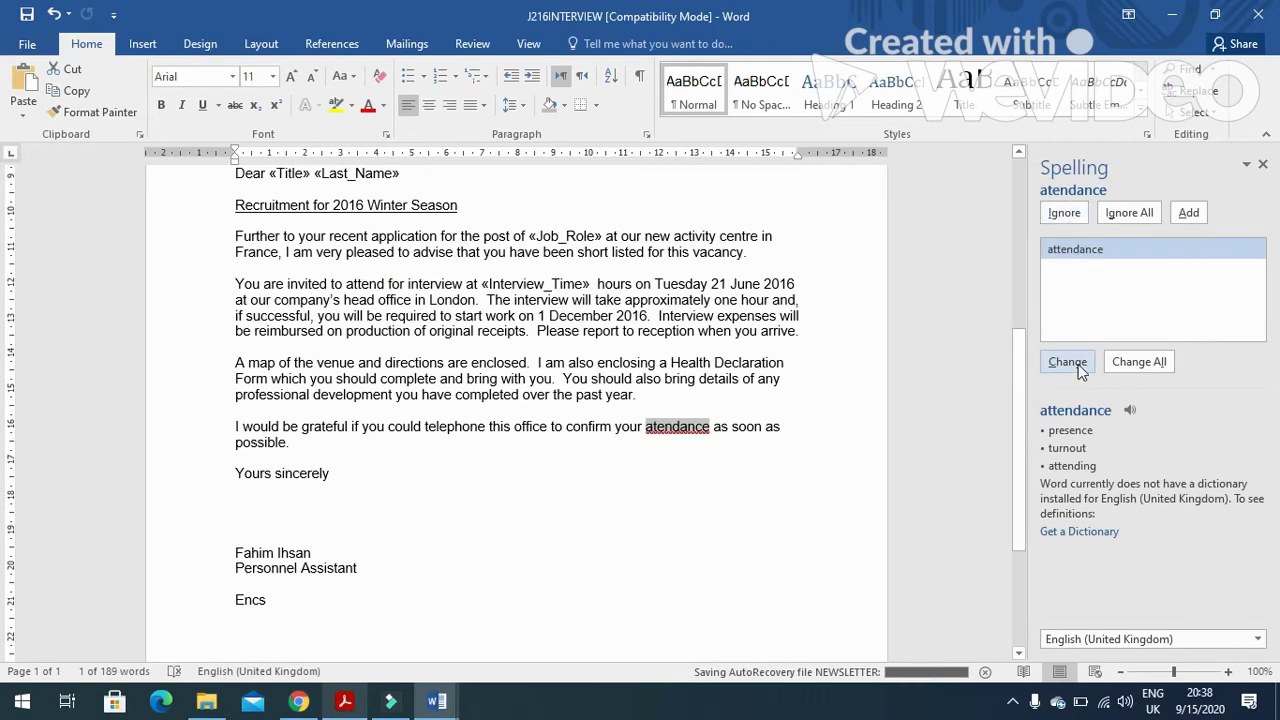
{"action": "left_click", "coordinate": [1078, 364]}
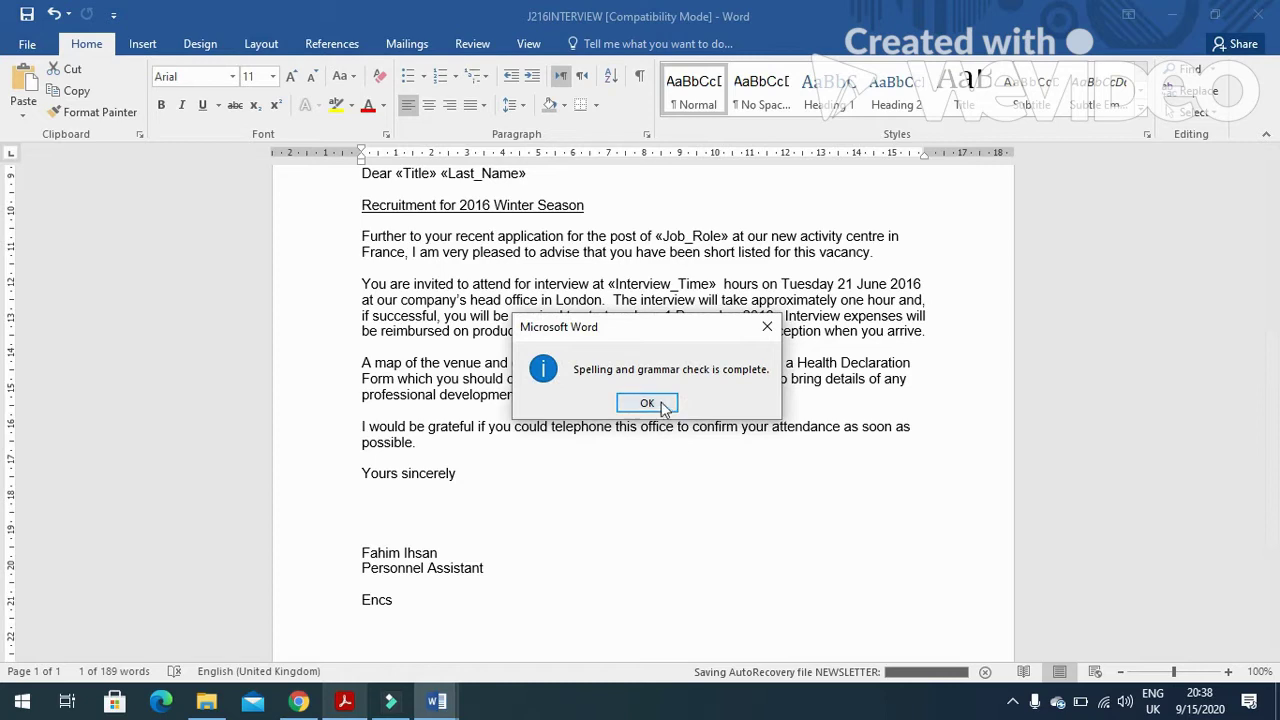
{"action": "left_click", "coordinate": [660, 405]}
Save the master letter as MASTER in Word Document format in 0417_s16_sf_21.
{"action": "key", "text": "alt+Tab"}
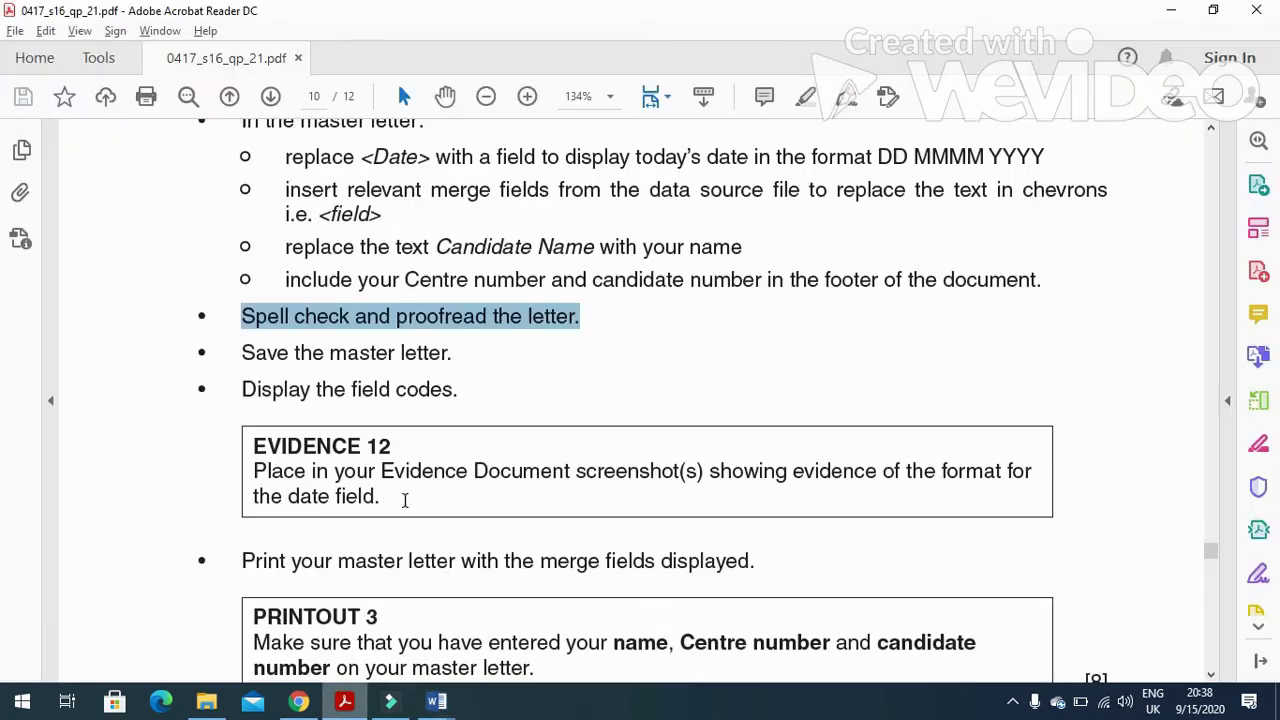
{"action": "left_click_drag", "start_coordinate": [452, 356], "coordinate": [242, 358]}
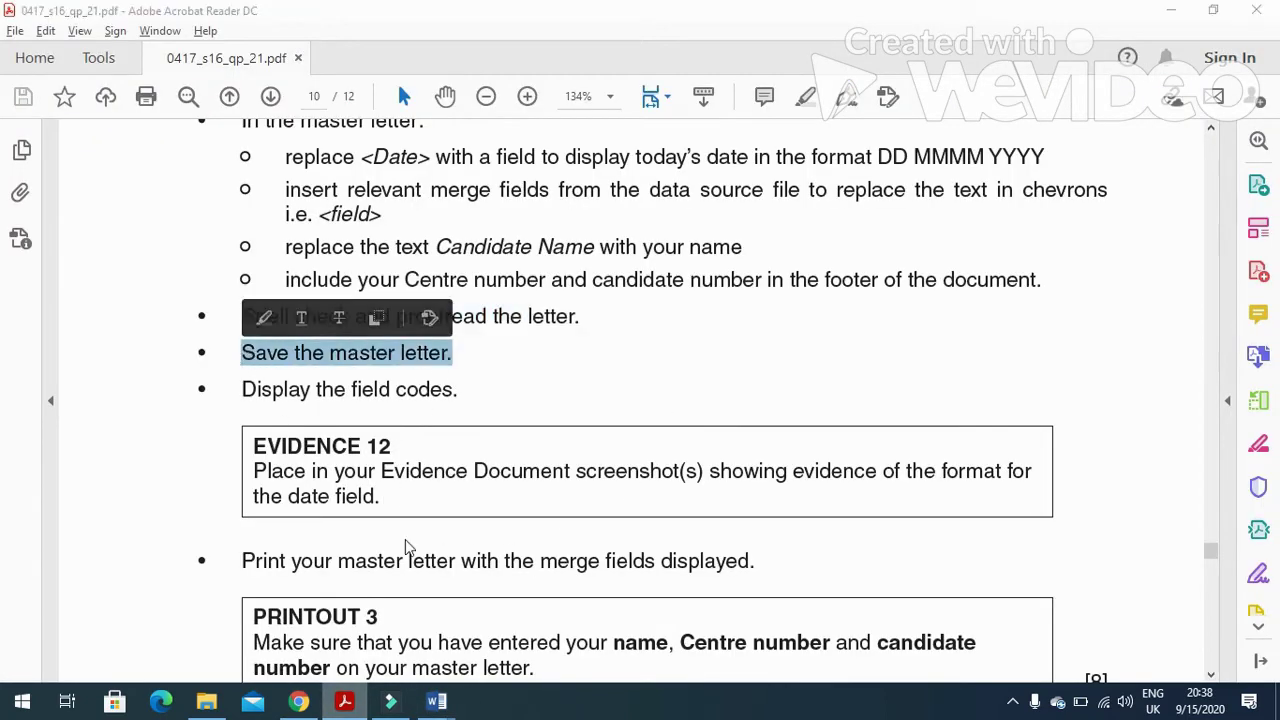
{"action": "key", "text": "alt+Tab"}
{"action": "left_click", "coordinate": [28, 44]}
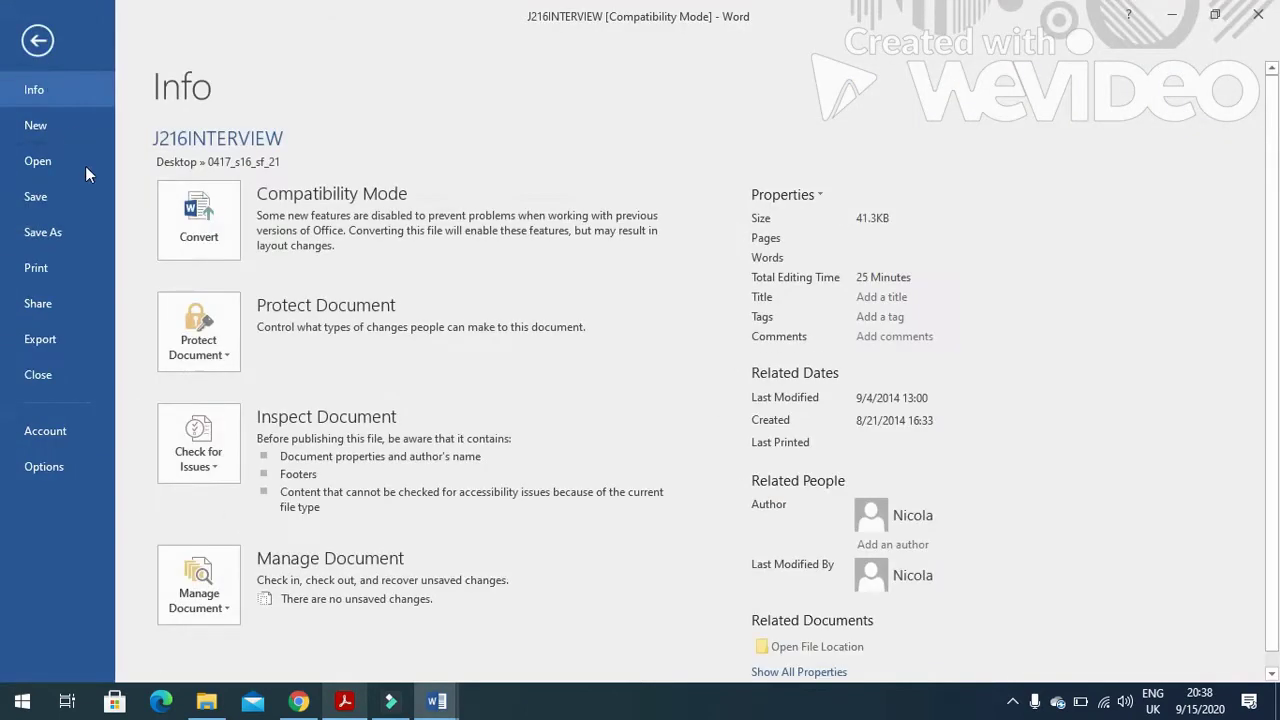
{"action": "left_click", "coordinate": [74, 232]}
{"action": "left_click", "coordinate": [265, 316]}
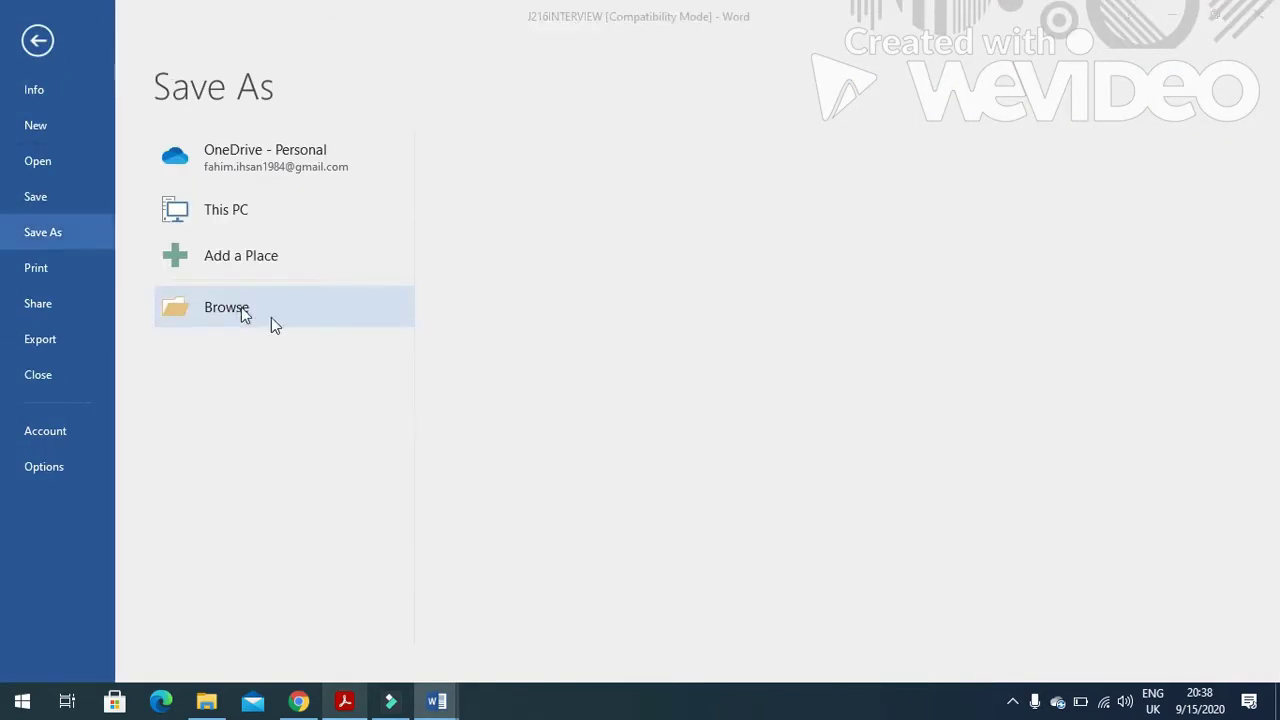
{"action": "type", "text": "MASTER"}
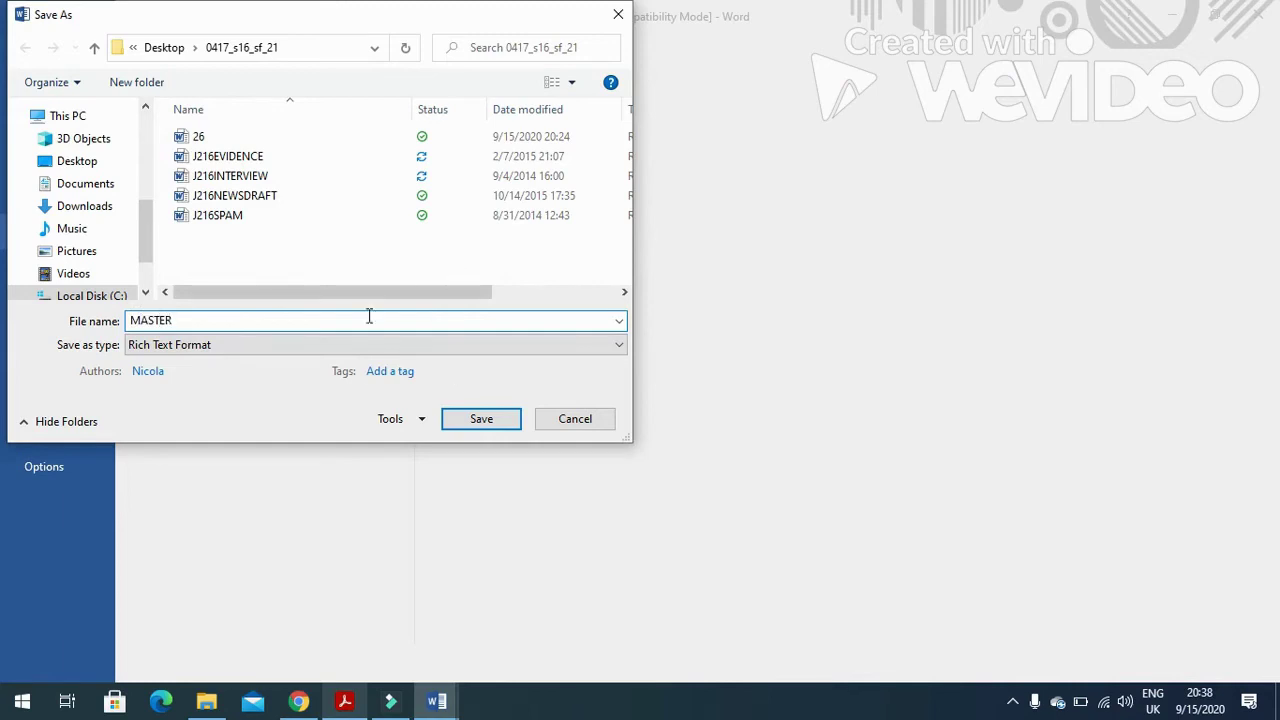
{"action": "left_click", "coordinate": [289, 345]}
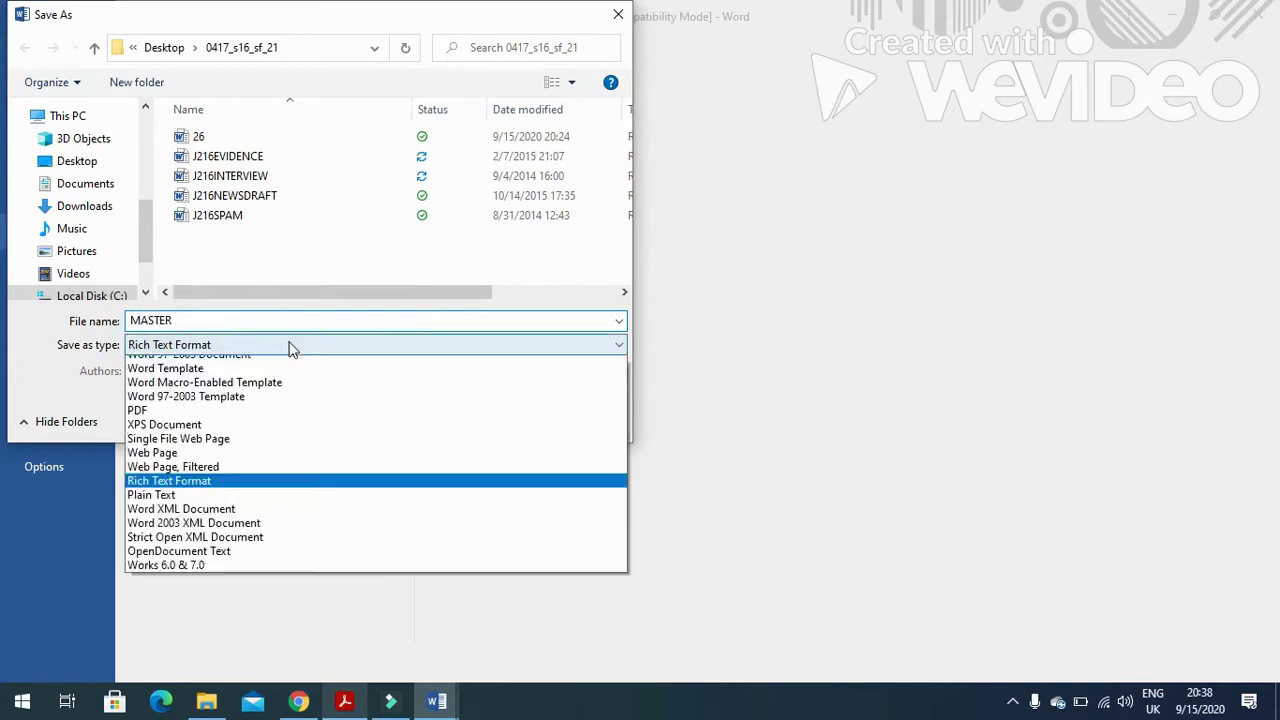
{"action": "left_click", "coordinate": [230, 362]}
{"action": "left_click", "coordinate": [482, 490]}
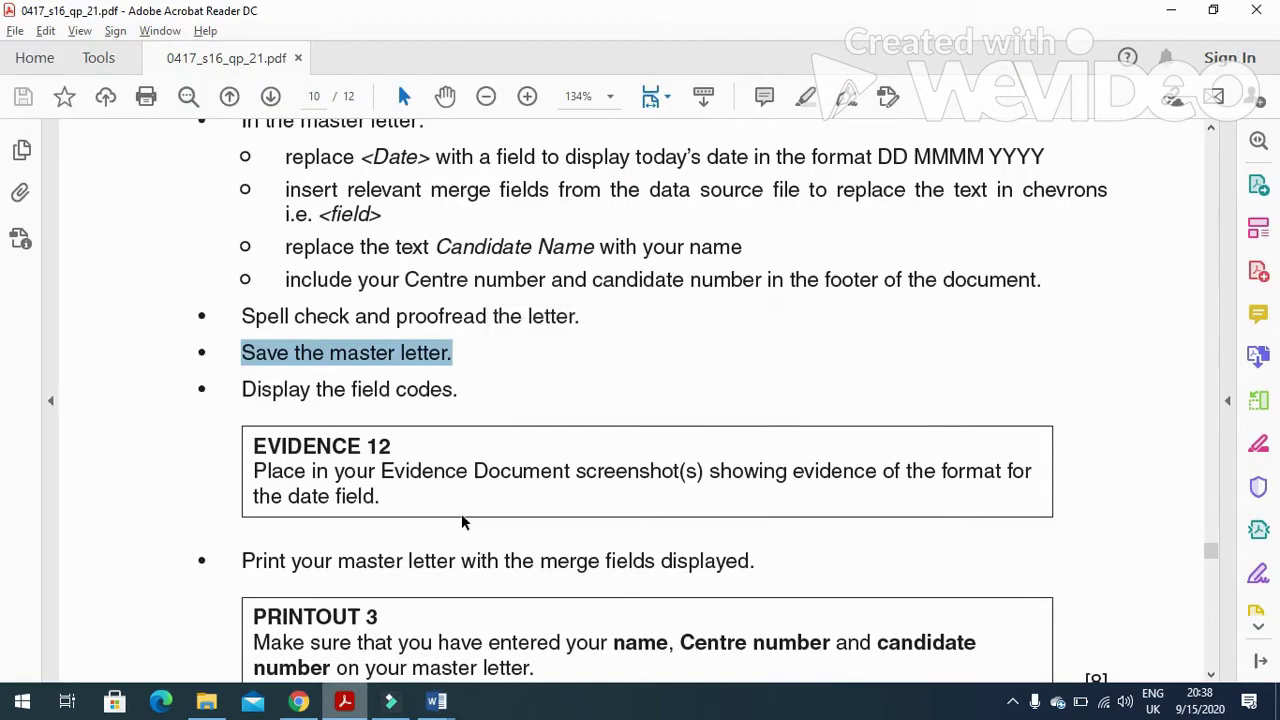
{"action": "scroll", "coordinate": [461, 513], "scroll_direction": "down", "scroll_amount": 2}
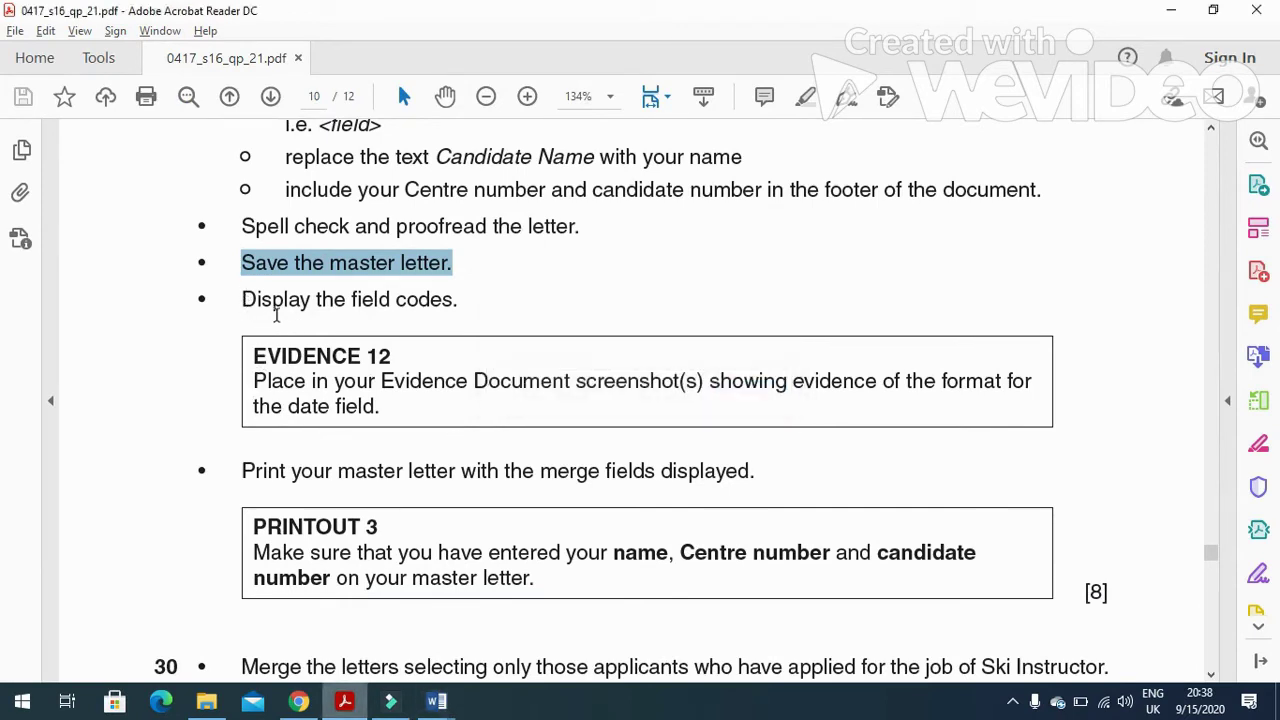
Toggle the date to show its field code DATE \@ "dd MMMM yyyy".
{"action": "left_click_drag", "start_coordinate": [252, 383], "coordinate": [1018, 404]}
{"action": "left_click_drag", "start_coordinate": [290, 406], "coordinate": [383, 407]}
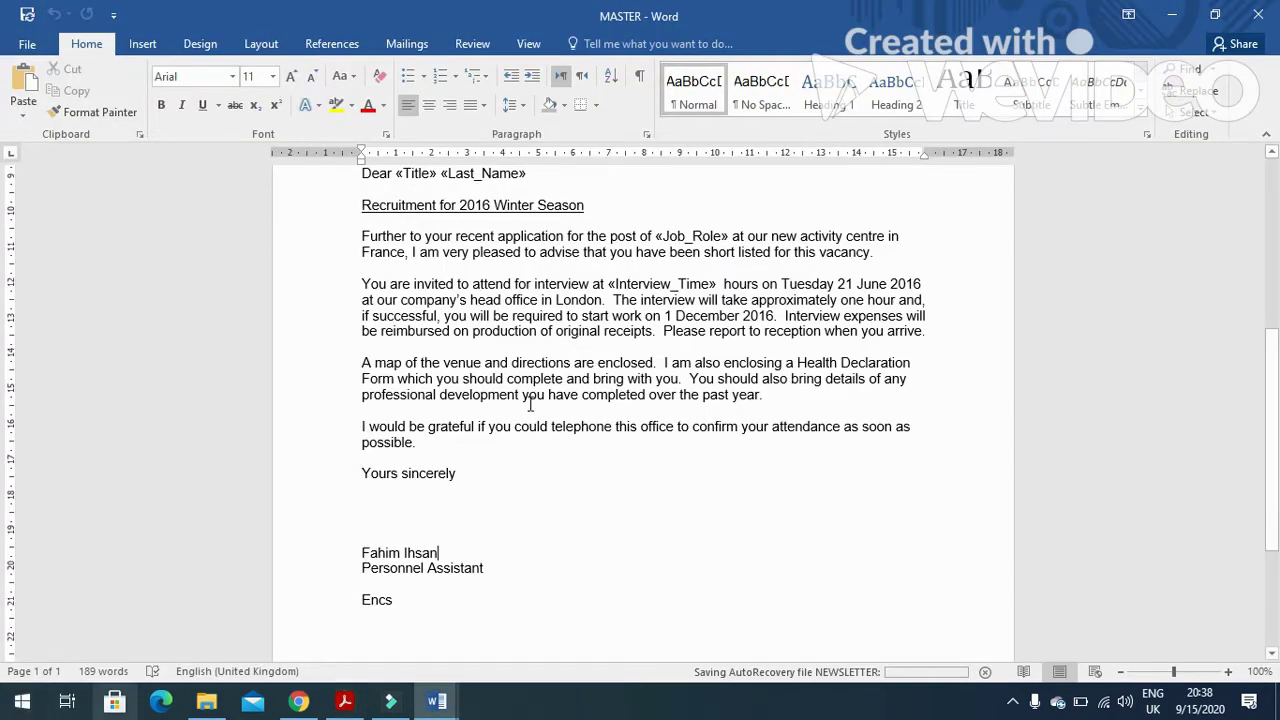
{"action": "scroll", "coordinate": [530, 400], "scroll_direction": "up", "scroll_amount": 4}
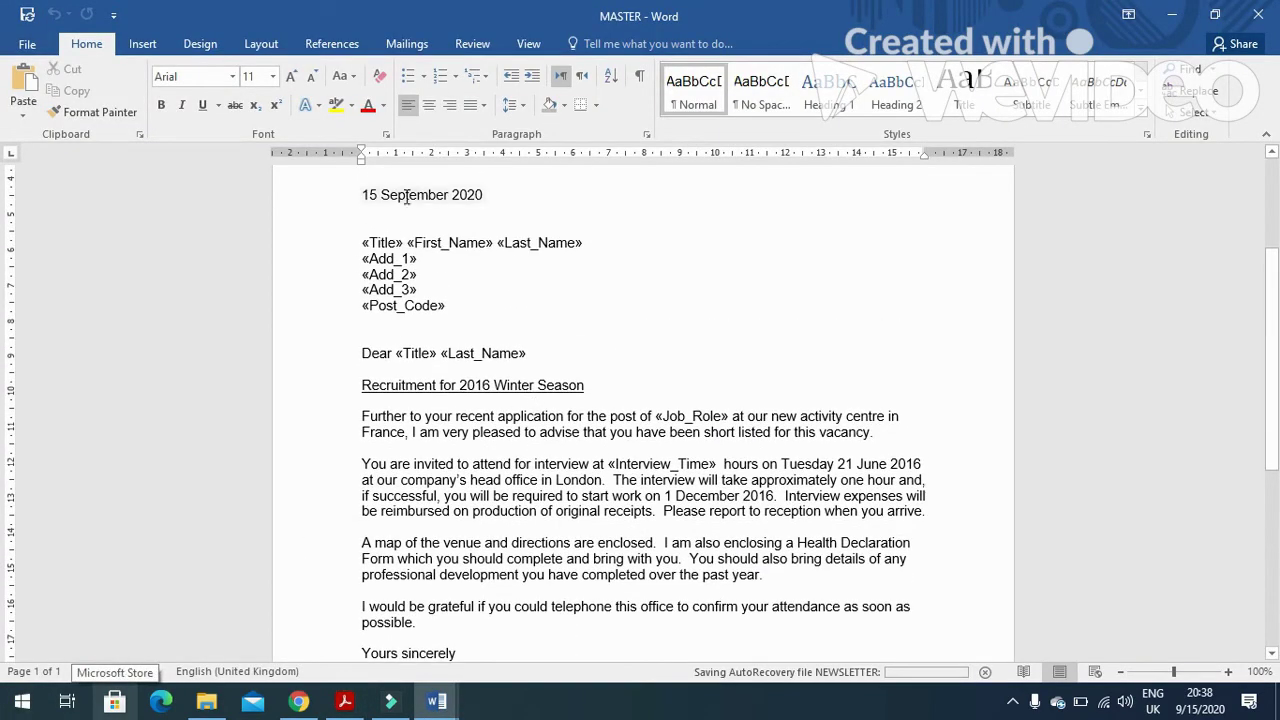
{"action": "right_click", "coordinate": [406, 197]}
{"action": "left_click", "coordinate": [490, 358]}
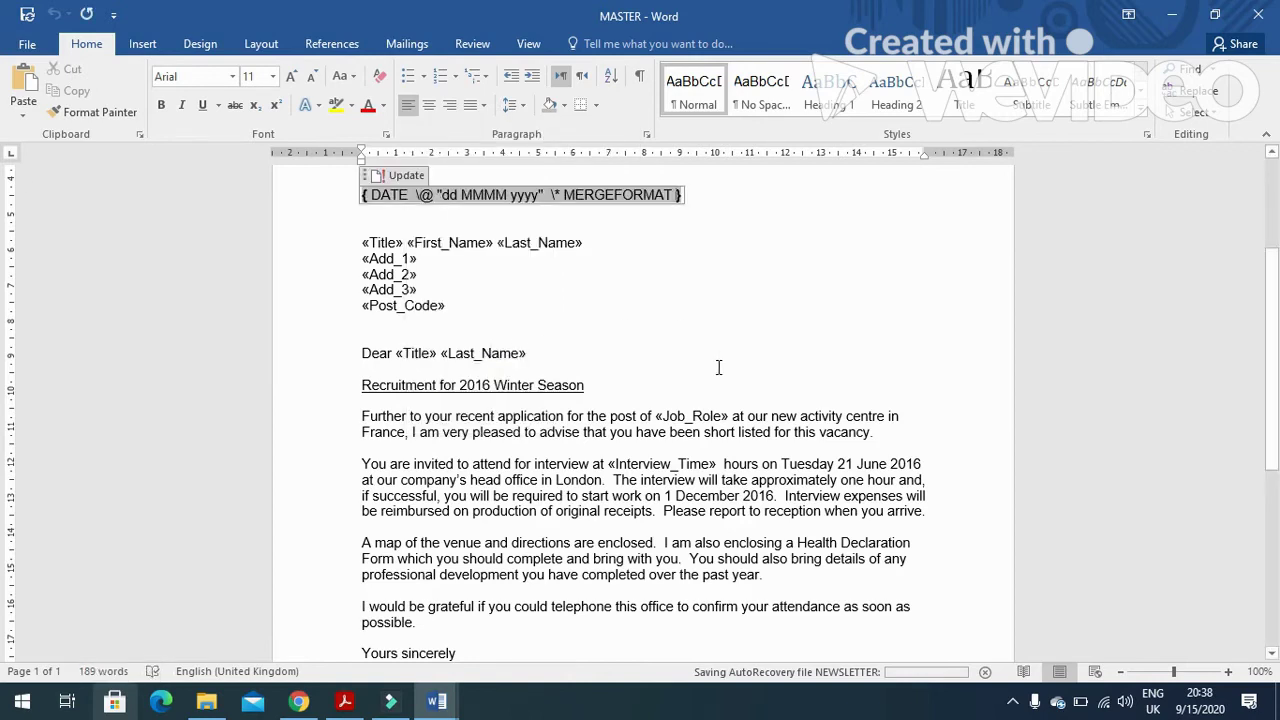
Paste the captured screenshot below Step 29 in J216EVIDENCE0297.
{"action": "mouse_move", "coordinate": [436, 700]}
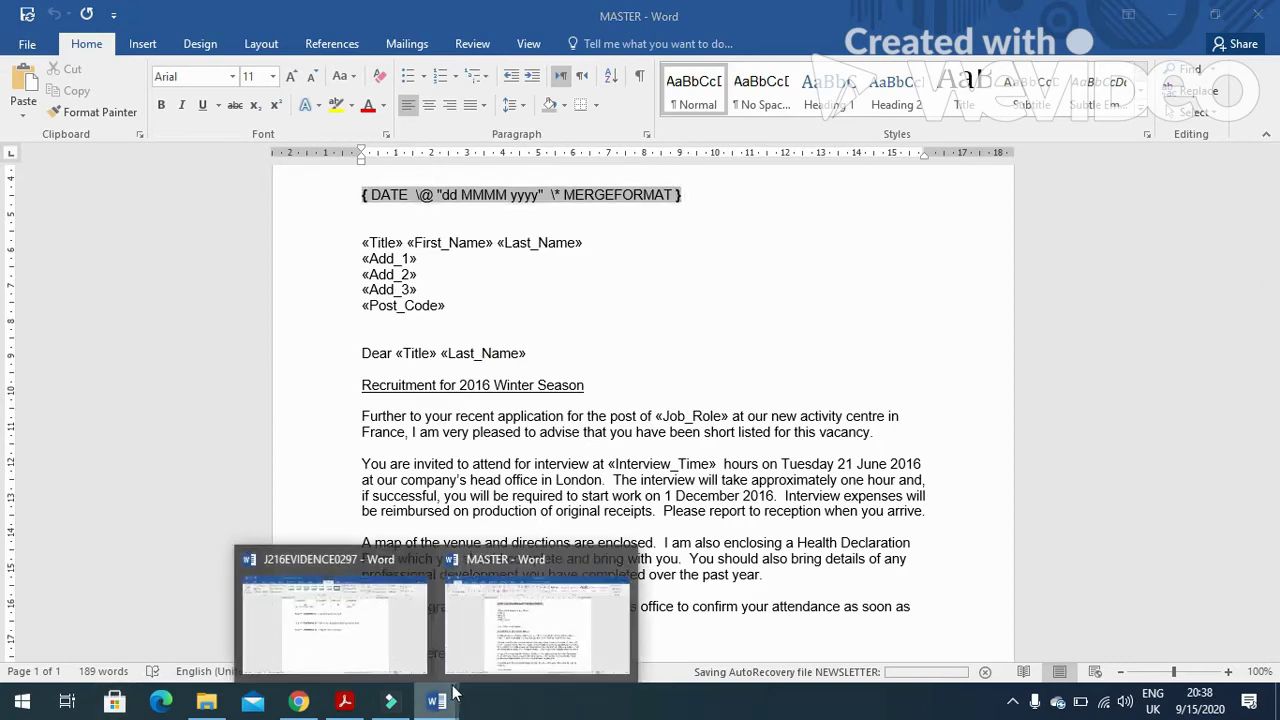
{"action": "left_click", "coordinate": [378, 633]}
{"action": "left_click", "coordinate": [466, 292]}
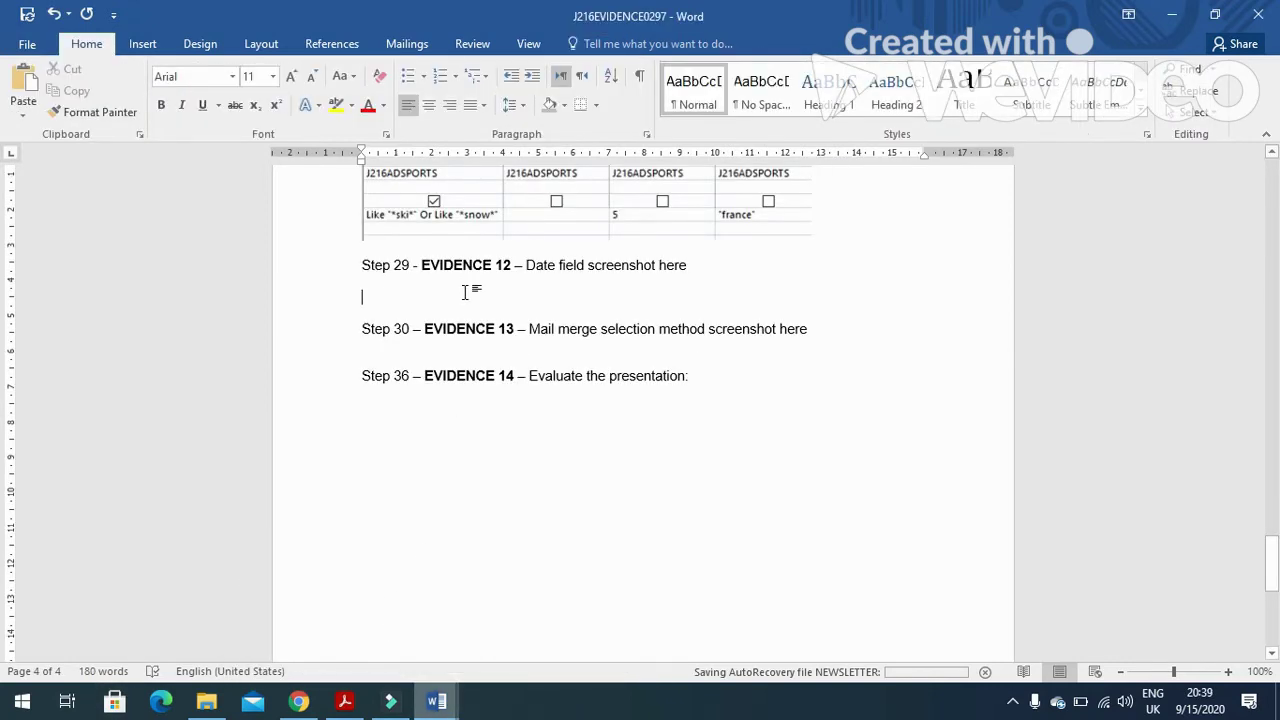
{"action": "key", "text": "ctrl+v"}
Crop the screenshot down to the date field code strip and enlarge it.
{"action": "left_click", "coordinate": [495, 418]}
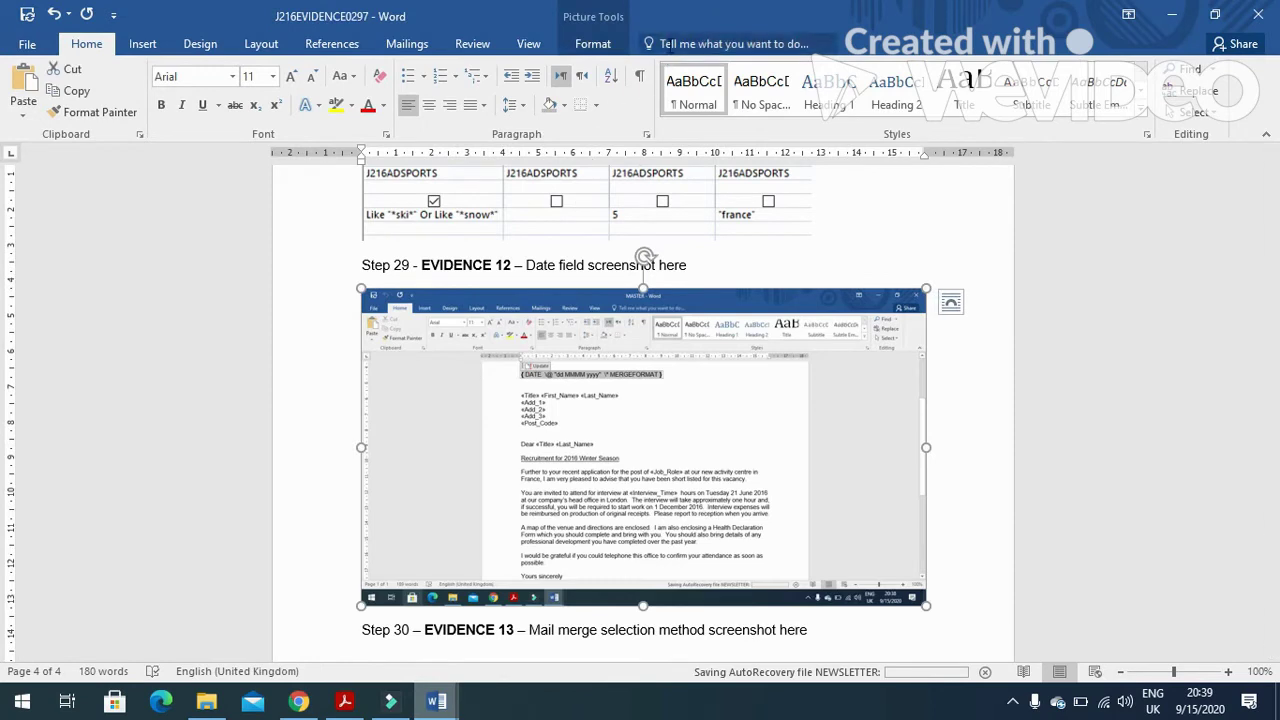
{"action": "left_click", "coordinate": [595, 44]}
{"action": "left_click", "coordinate": [1104, 82]}
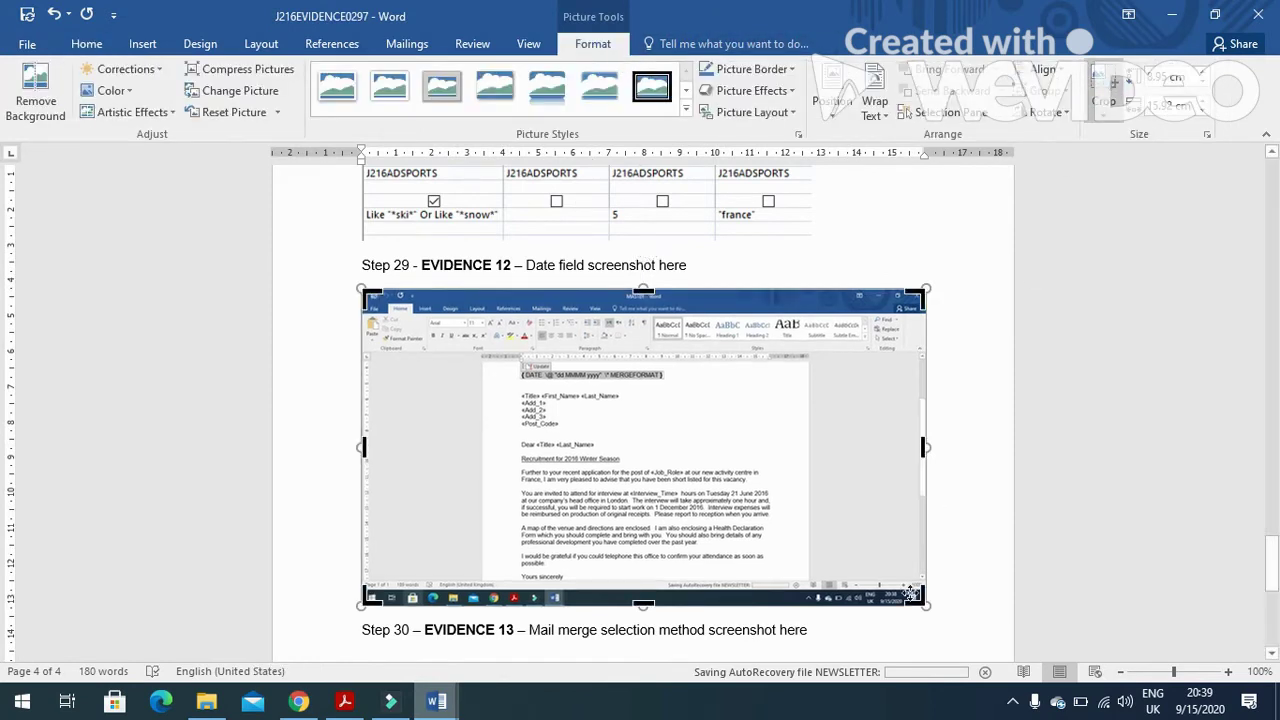
{"action": "left_click_drag", "start_coordinate": [922, 600], "coordinate": [661, 380]}
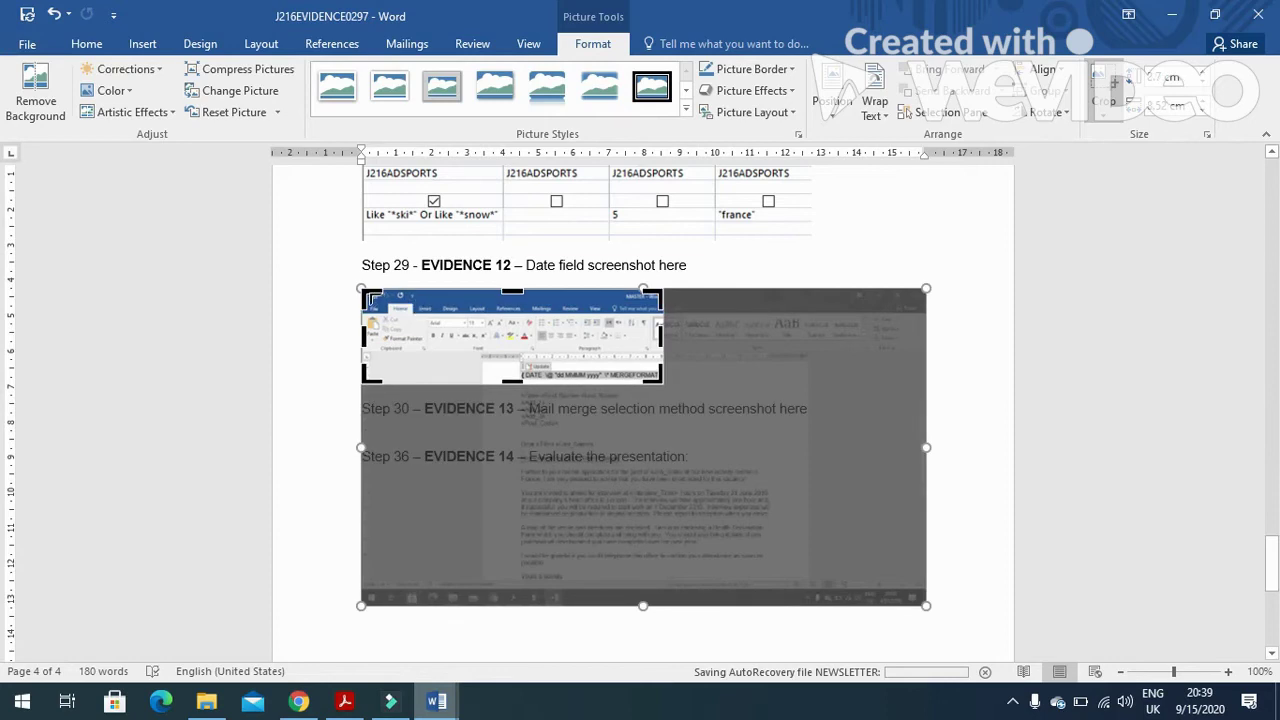
{"action": "left_click_drag", "start_coordinate": [370, 297], "coordinate": [520, 366]}
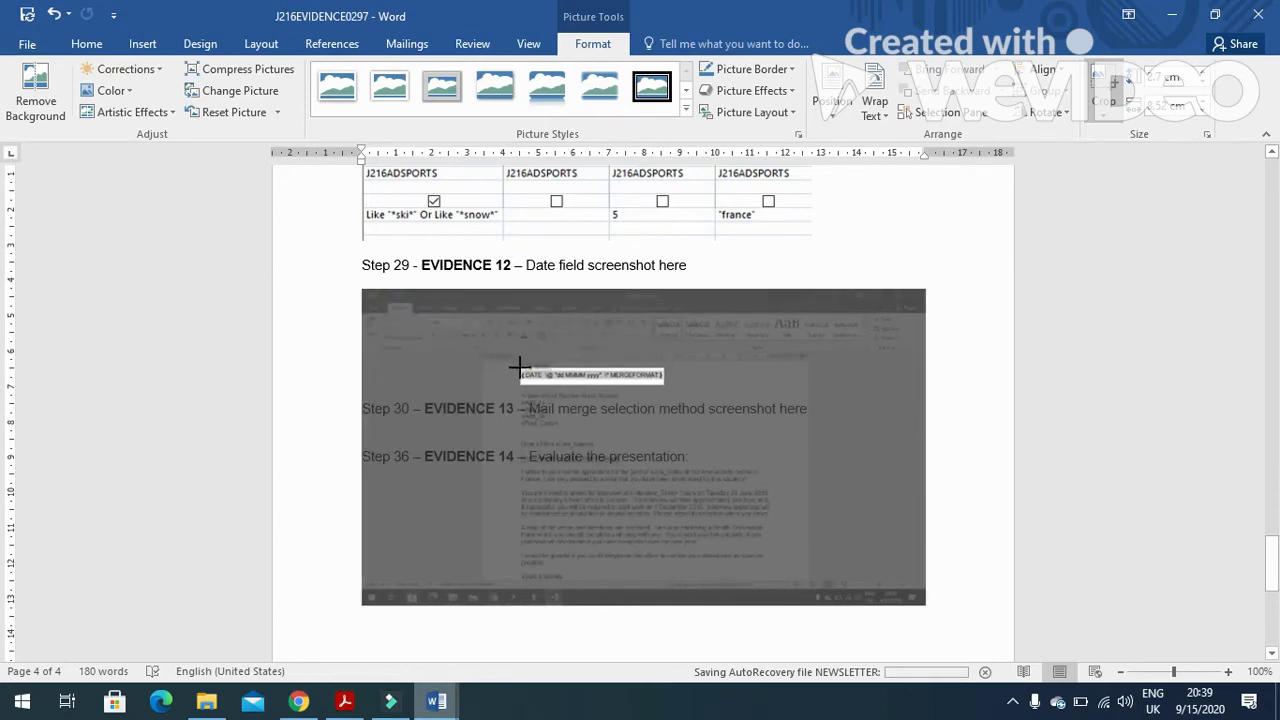
{"action": "left_click", "coordinate": [880, 366]}
{"action": "left_click", "coordinate": [500, 300]}
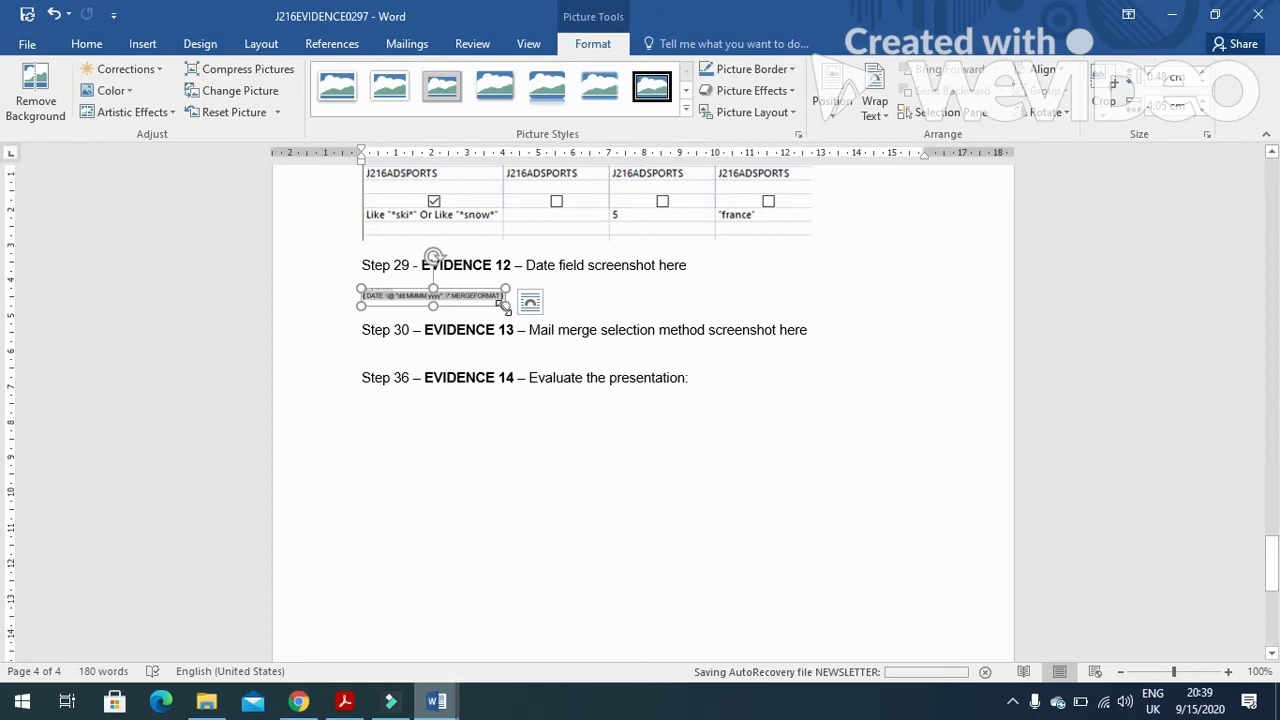
{"action": "left_click_drag", "start_coordinate": [504, 306], "coordinate": [589, 409]}
Scroll the exam PDF to page 10 and highlight task 30's instruction to merge only Ski Instructor applicants.
{"action": "key", "text": "alt+Tab"}
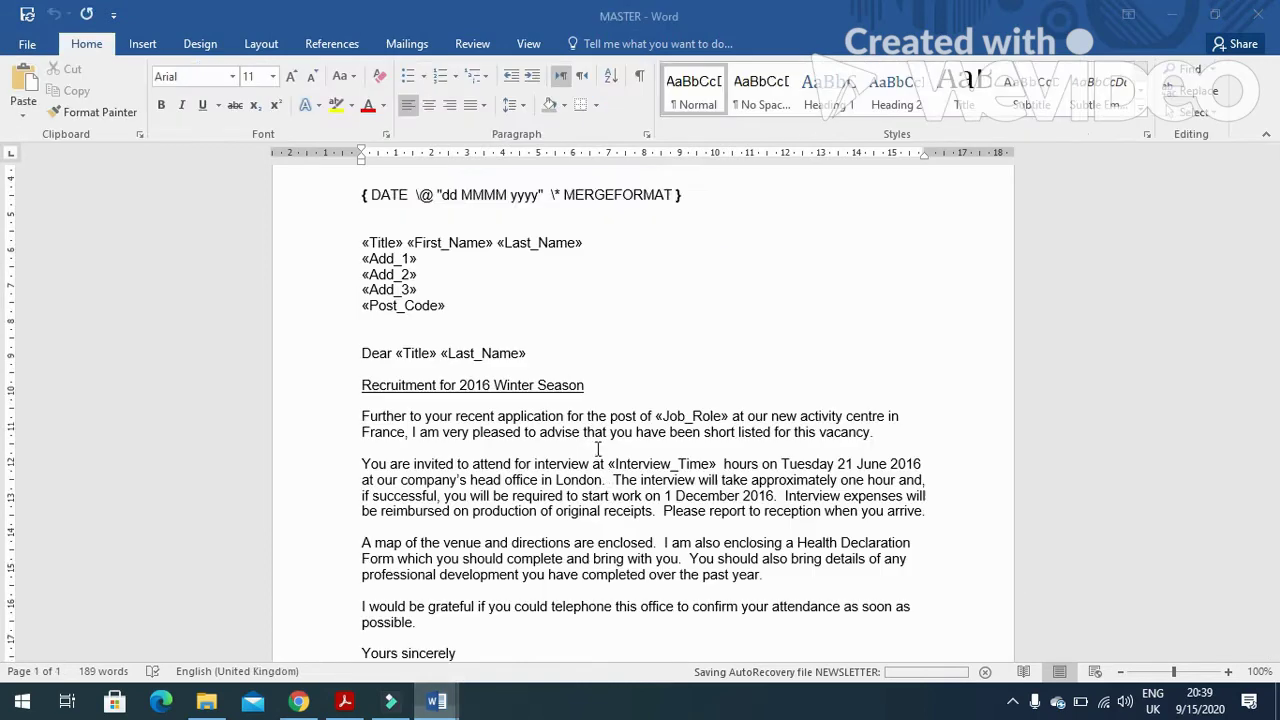
{"action": "left_click", "coordinate": [344, 701]}
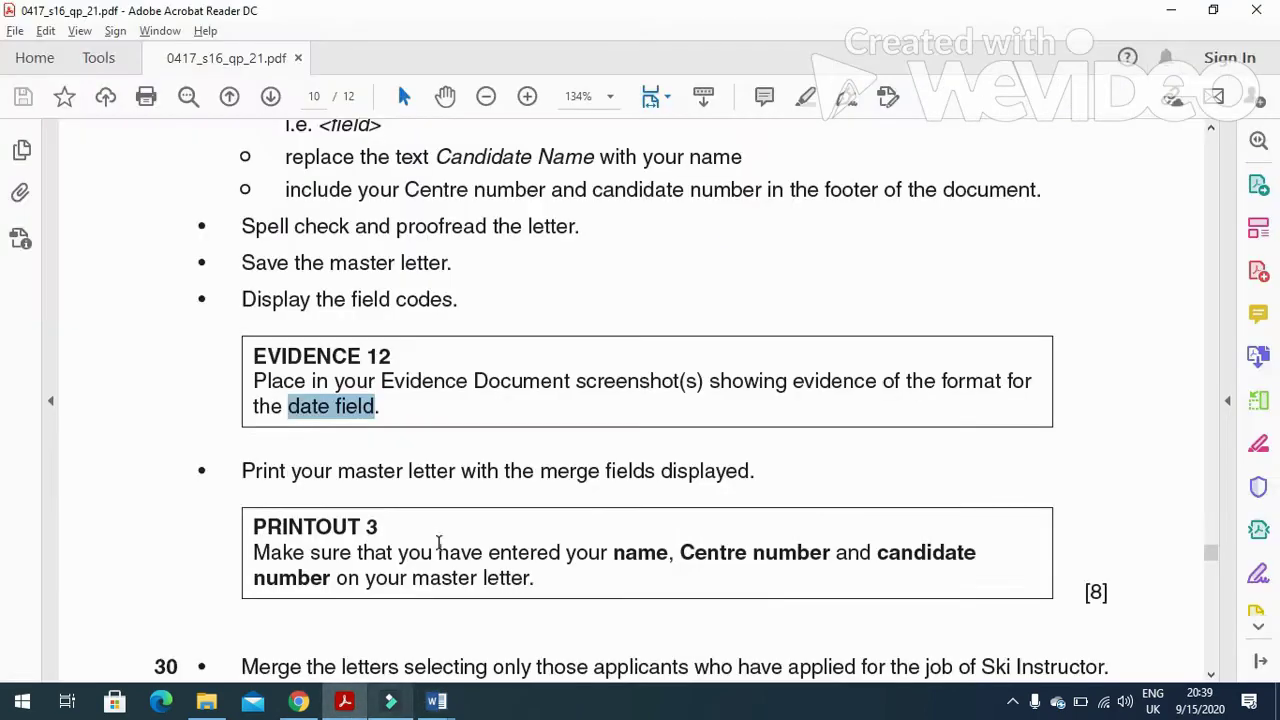
{"action": "scroll", "coordinate": [430, 520], "scroll_direction": "down", "scroll_amount": 2}
{"action": "left_click_drag", "start_coordinate": [244, 381], "coordinate": [766, 386]}
{"action": "scroll", "coordinate": [703, 472], "scroll_direction": "down", "scroll_amount": 2}
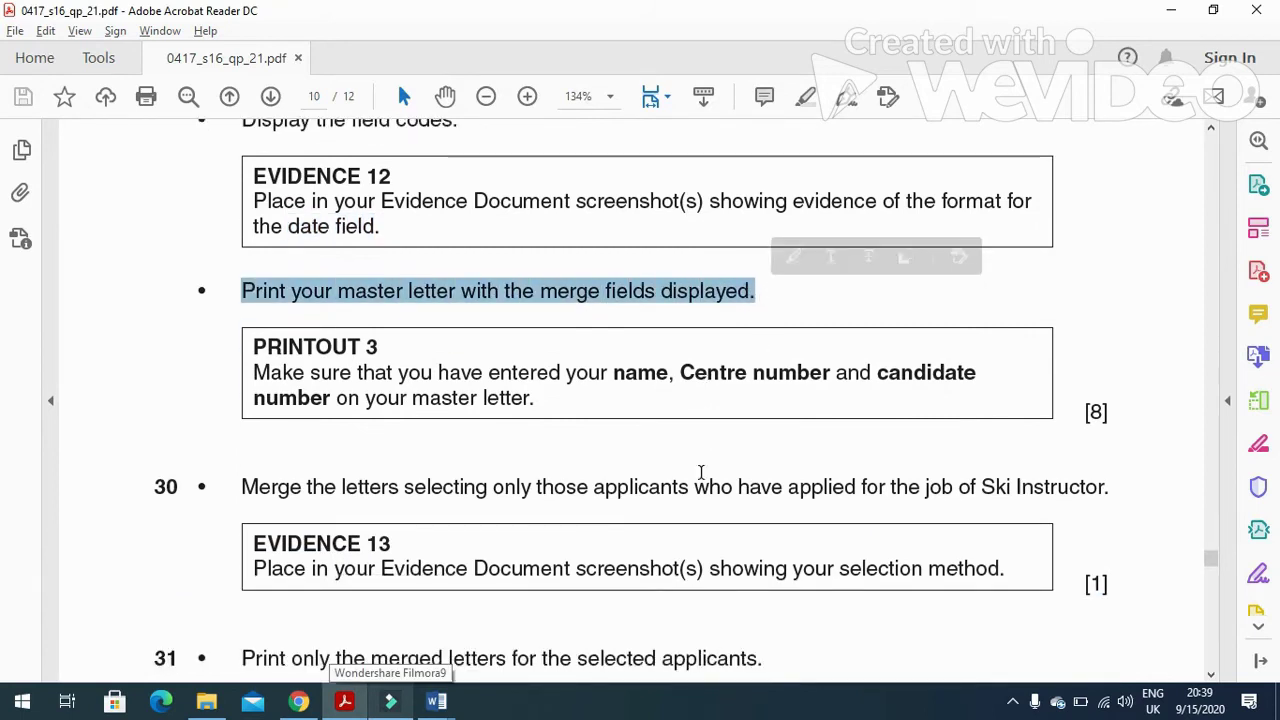
{"action": "scroll", "coordinate": [701, 474], "scroll_direction": "down", "scroll_amount": 2}
{"action": "scroll", "coordinate": [701, 474], "scroll_direction": "down", "scroll_amount": 2}
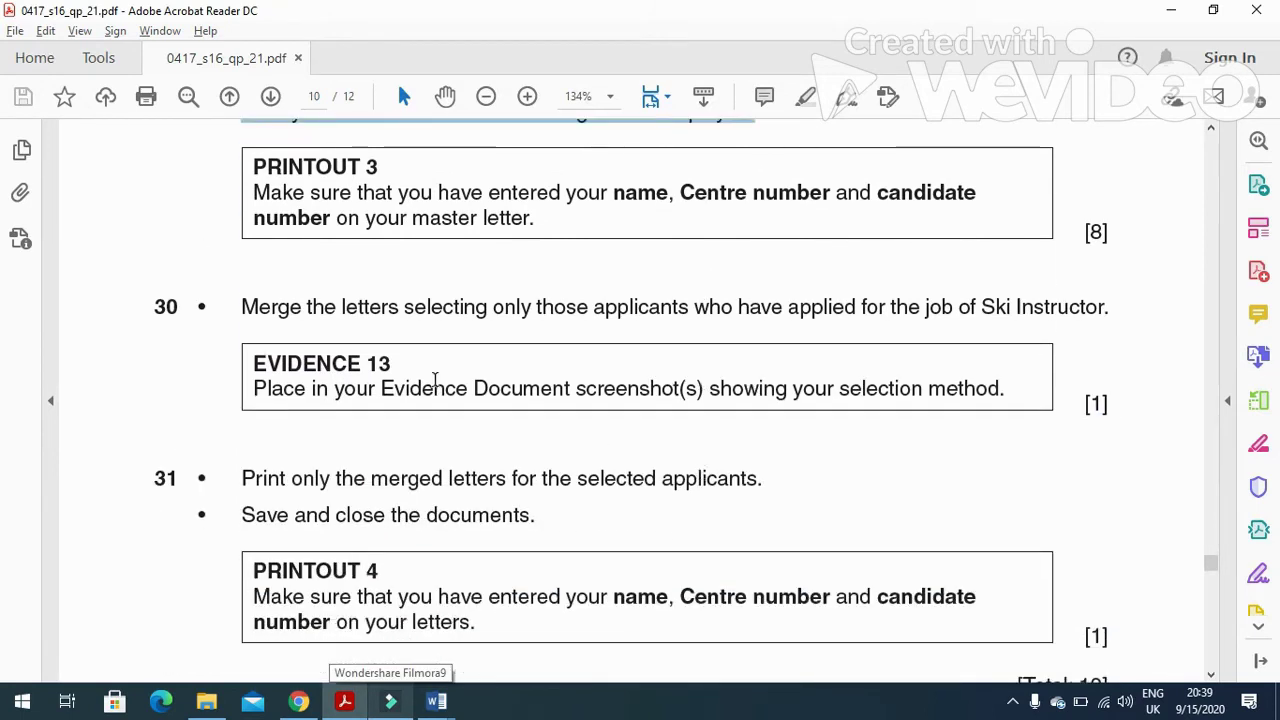
{"action": "left_click", "coordinate": [240, 307]}
{"action": "left_click_drag", "start_coordinate": [245, 310], "coordinate": [958, 328]}
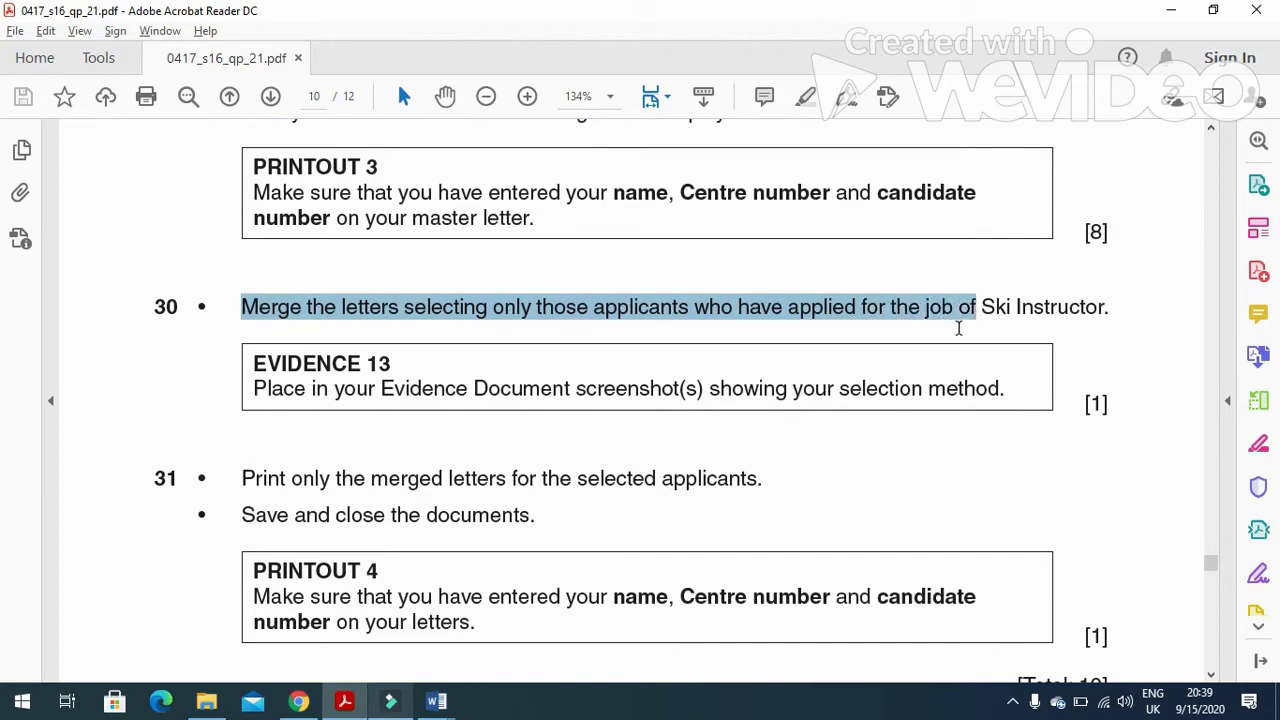
Toggle the master letter's date field to show its result, 15 September 2020.
{"action": "left_click", "coordinate": [344, 700]}
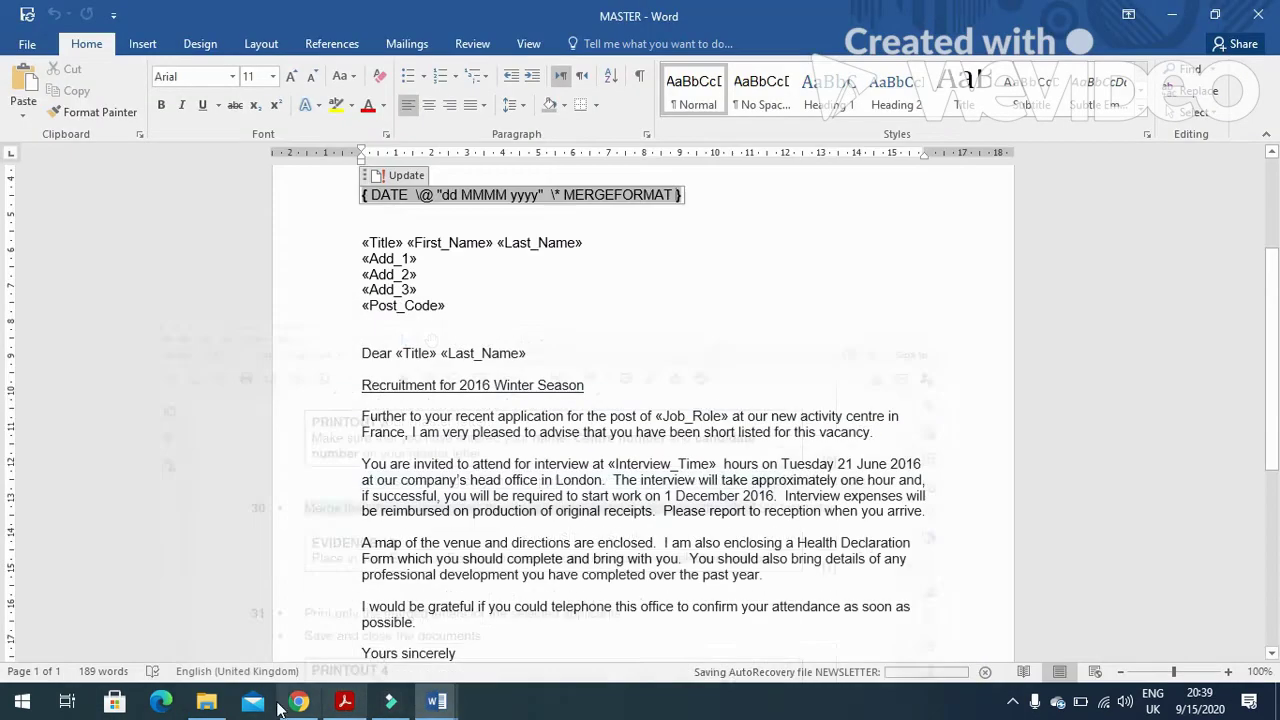
{"action": "right_click", "coordinate": [497, 196]}
{"action": "left_click", "coordinate": [560, 343]}
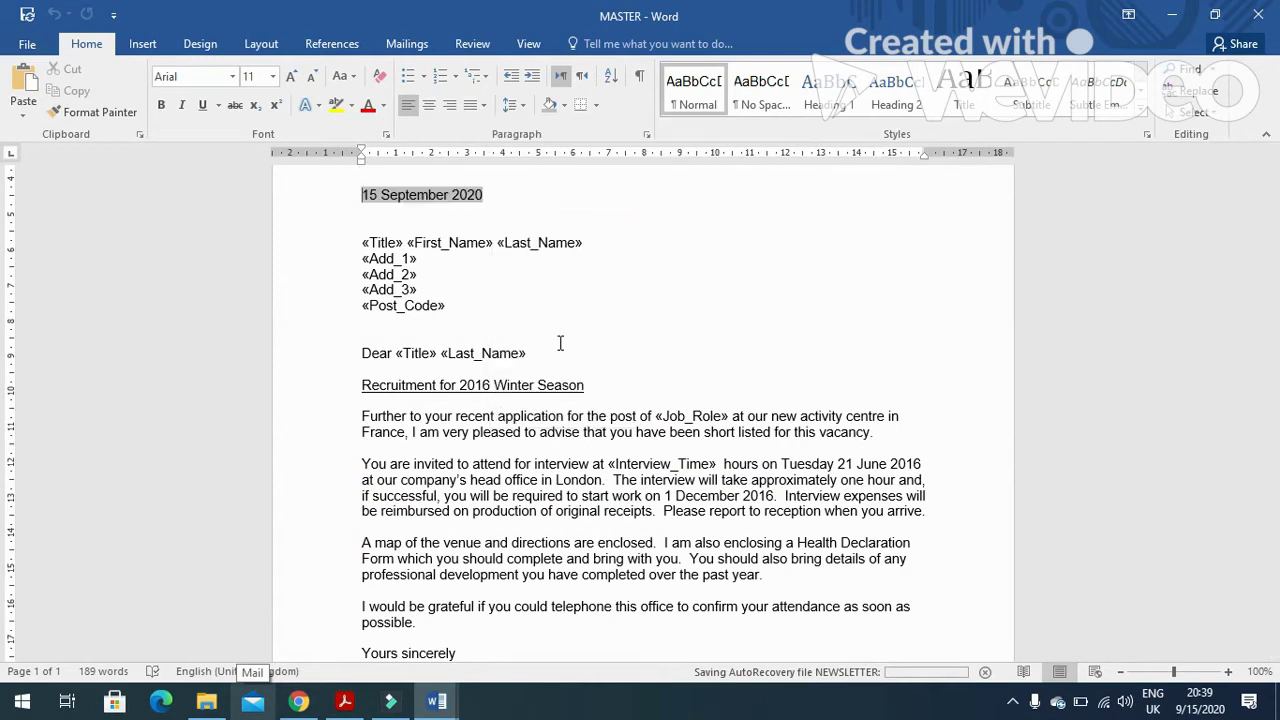
Filter the recipient list to Job_Role equal to Ski Instructor and review the filter criteria.
{"action": "left_click", "coordinate": [406, 44]}
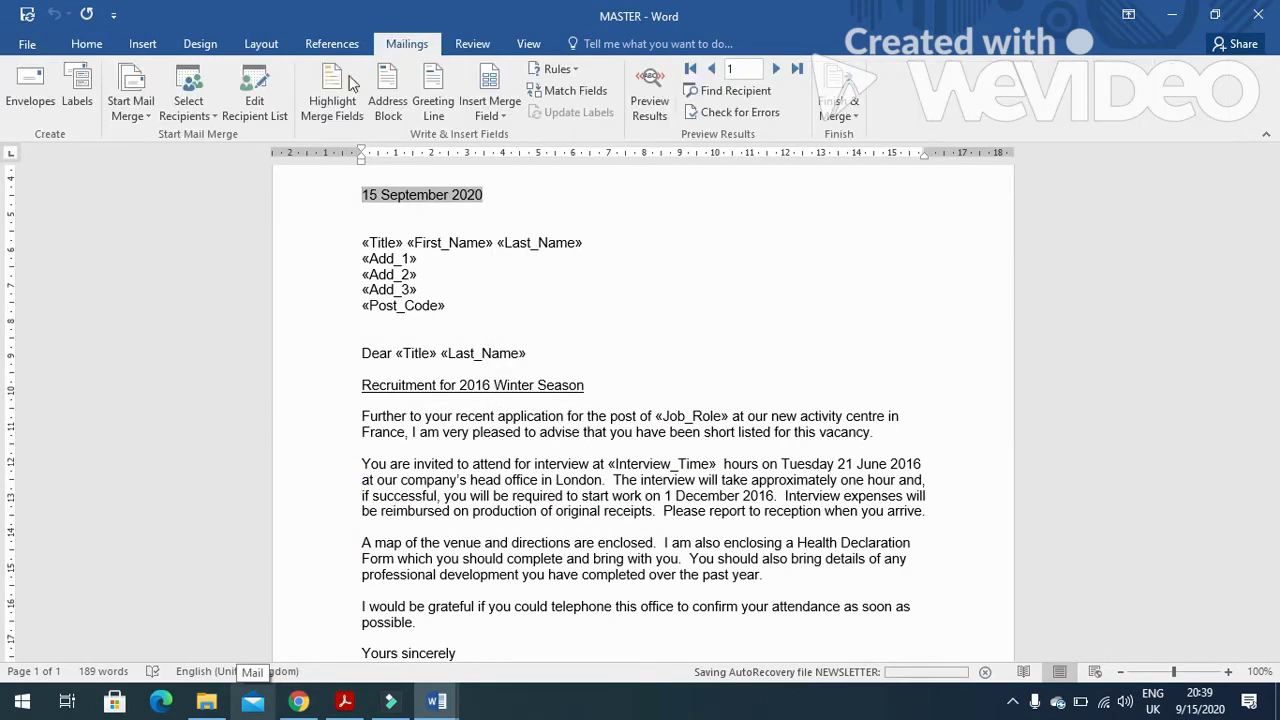
{"action": "left_click", "coordinate": [264, 112]}
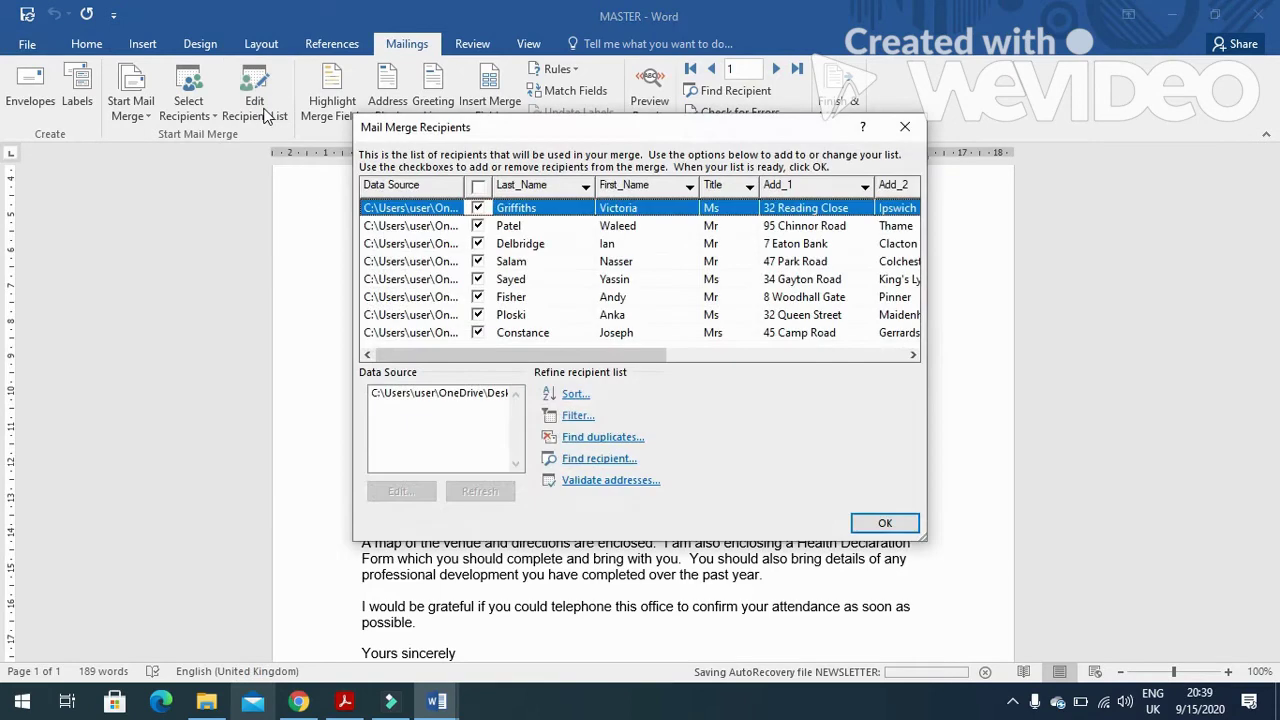
{"action": "left_click_drag", "start_coordinate": [540, 356], "coordinate": [772, 362]}
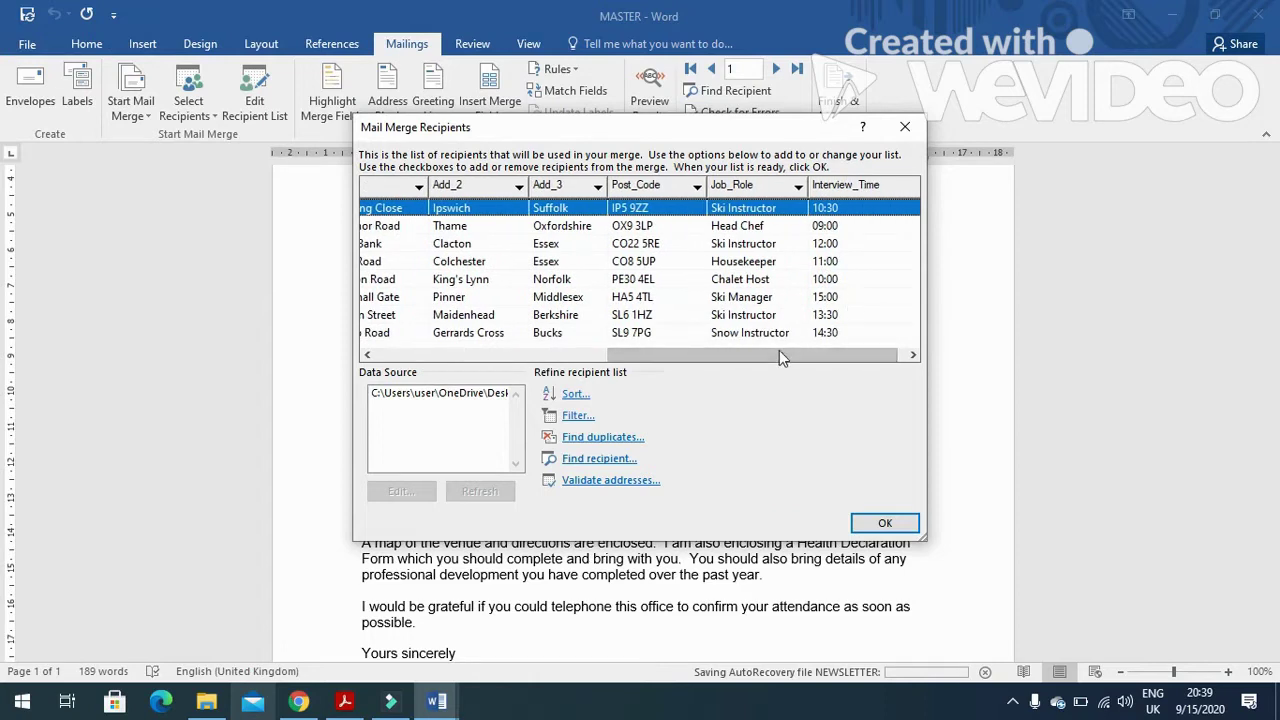
{"action": "left_click", "coordinate": [798, 190]}
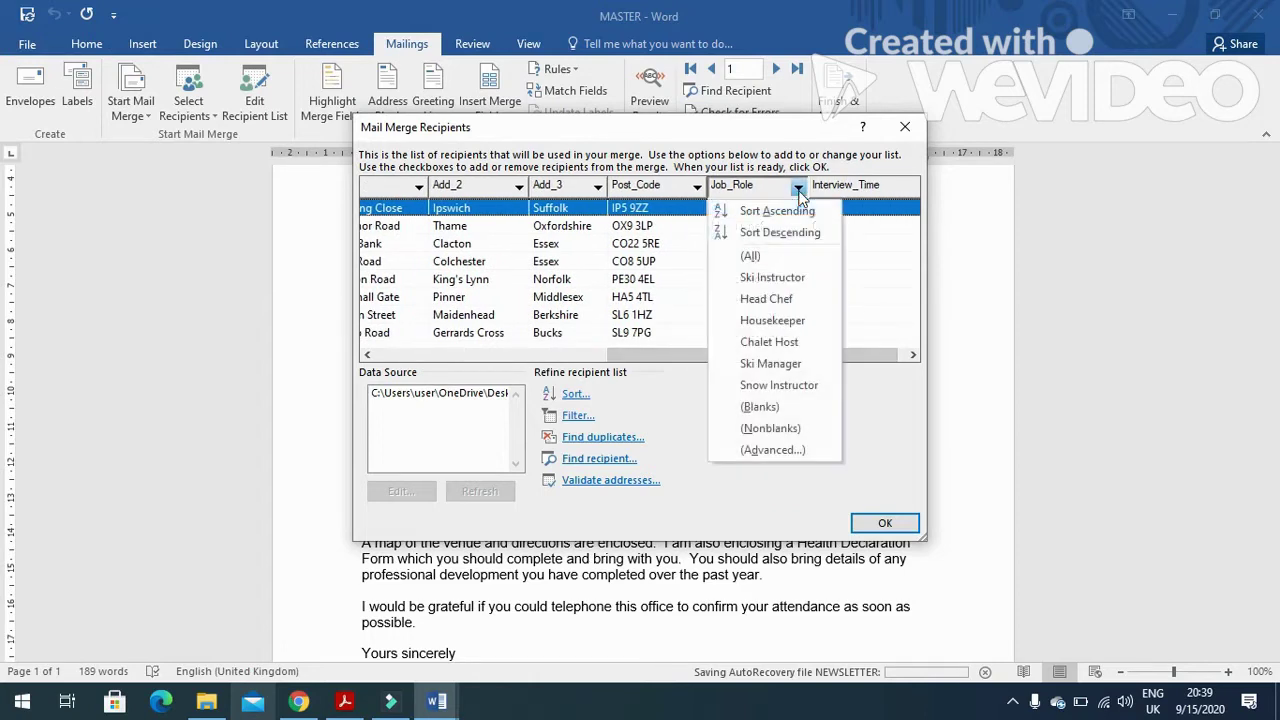
{"action": "left_click", "coordinate": [788, 279]}
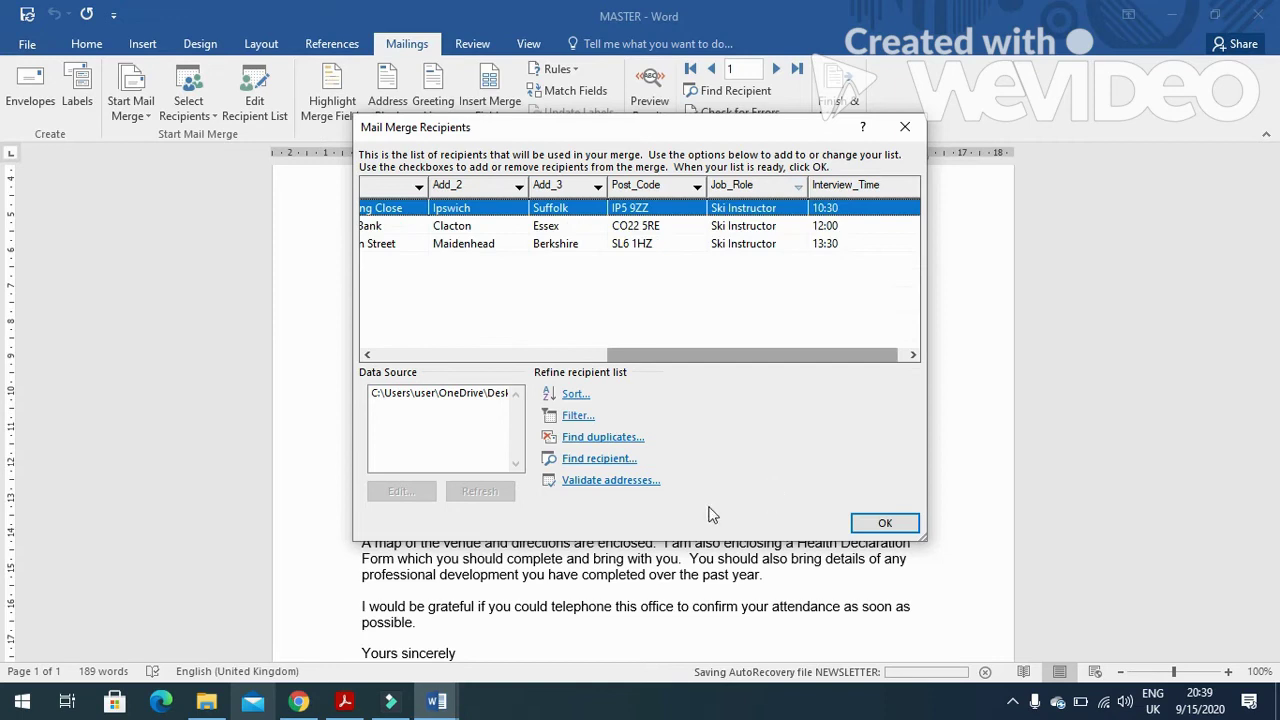
{"action": "left_click", "coordinate": [576, 416]}
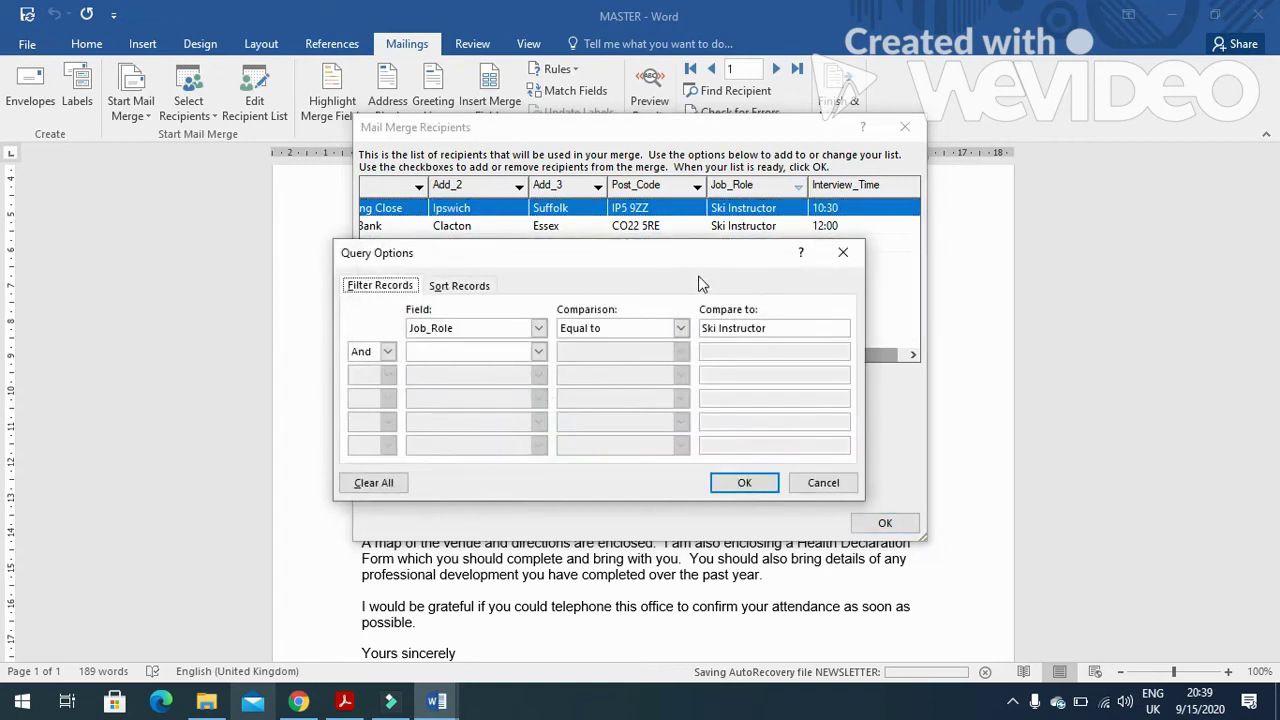
{"action": "left_click_drag", "start_coordinate": [700, 262], "coordinate": [674, 275]}
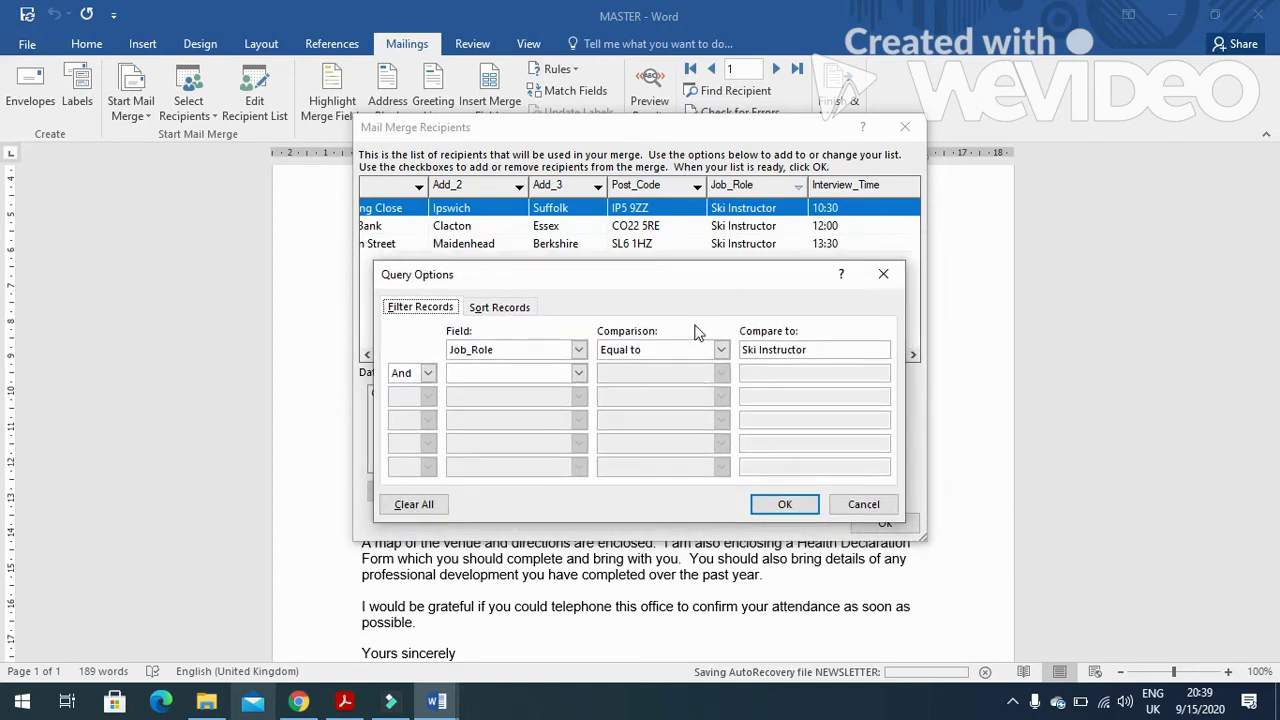
{"action": "left_click", "coordinate": [785, 504]}
Accept the filtered recipient list and highlight the Evidence 13 instruction in the exam paper.
{"action": "left_click", "coordinate": [884, 523]}
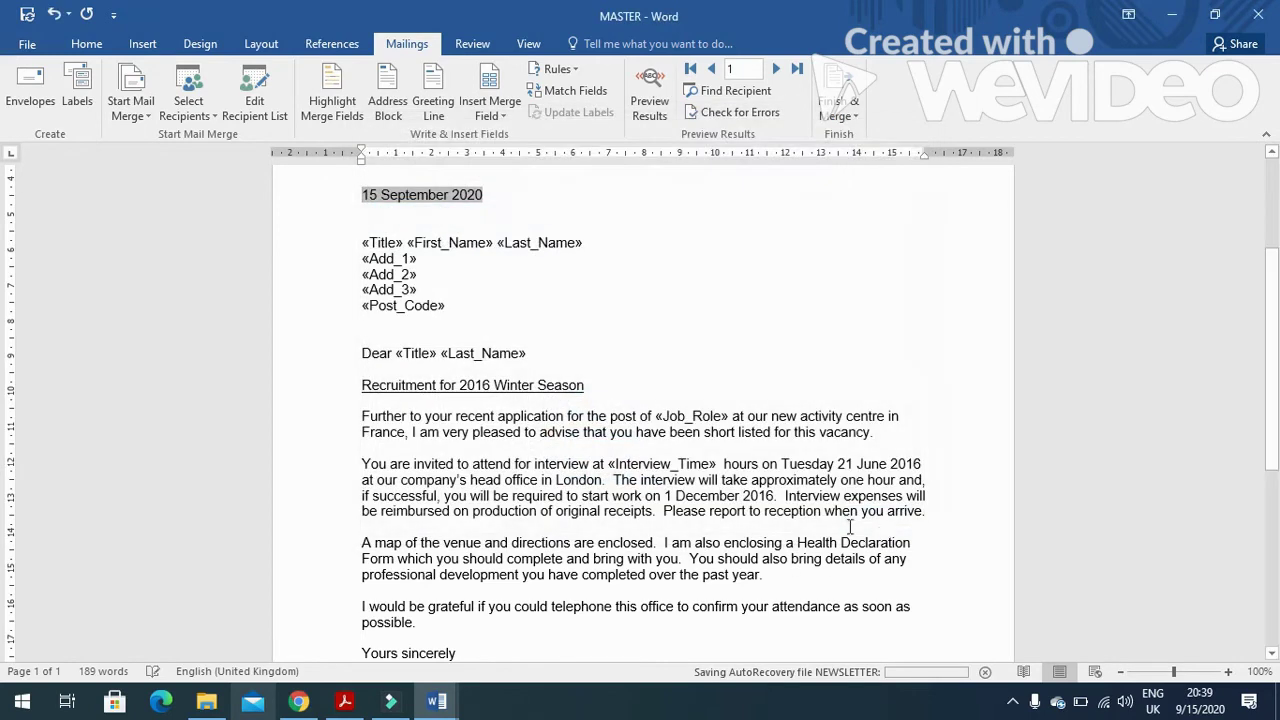
{"action": "left_click", "coordinate": [344, 701]}
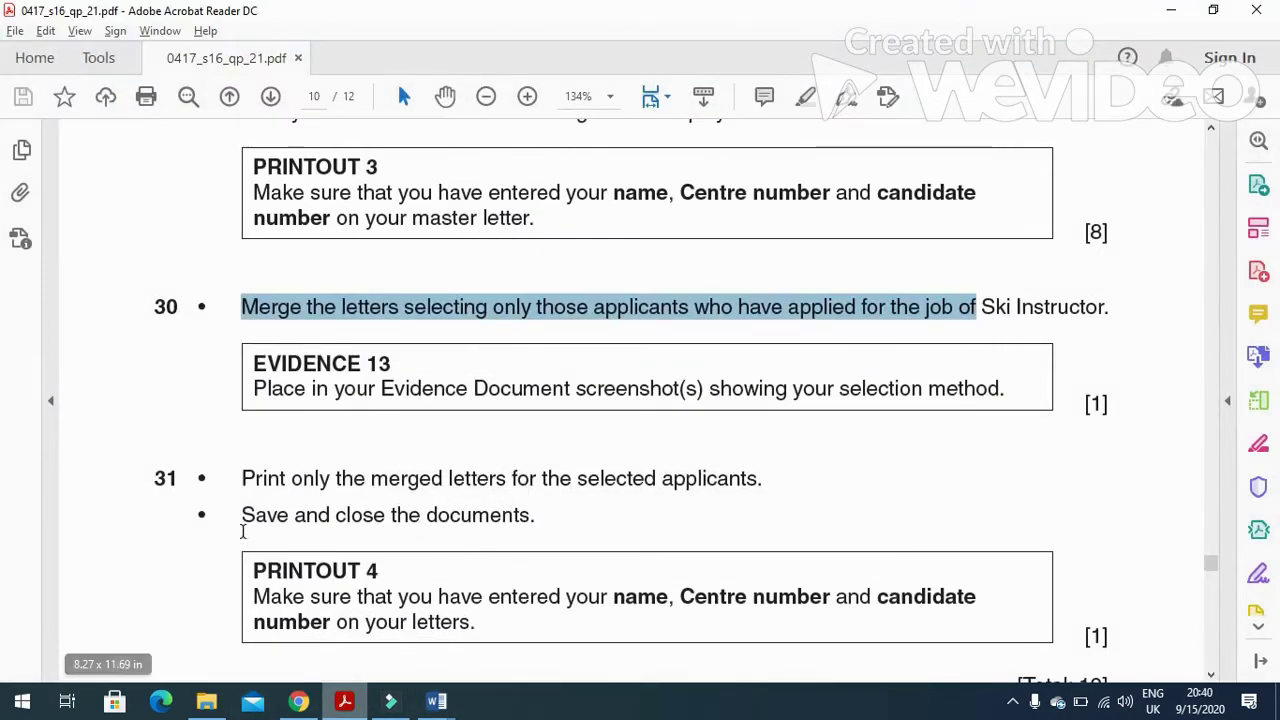
{"action": "left_click_drag", "start_coordinate": [241, 516], "coordinate": [386, 515]}
{"action": "left_click", "coordinate": [348, 602]}
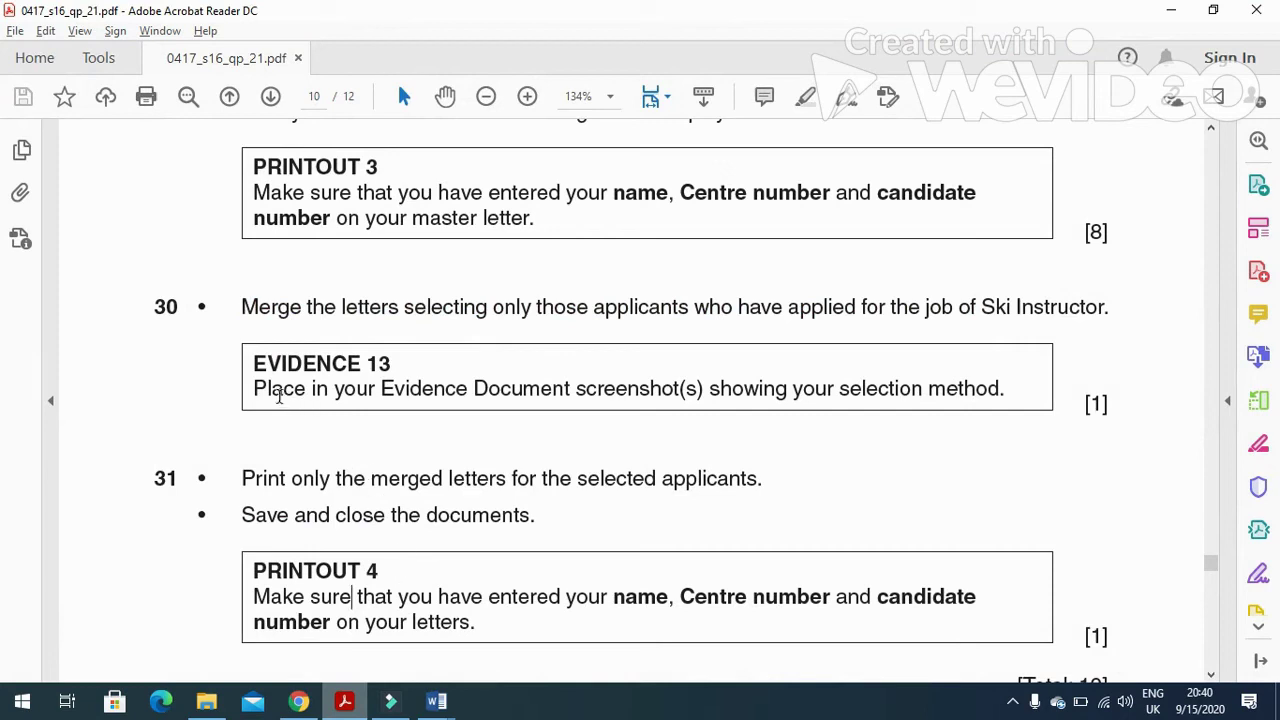
{"action": "left_click_drag", "start_coordinate": [254, 390], "coordinate": [1001, 390]}
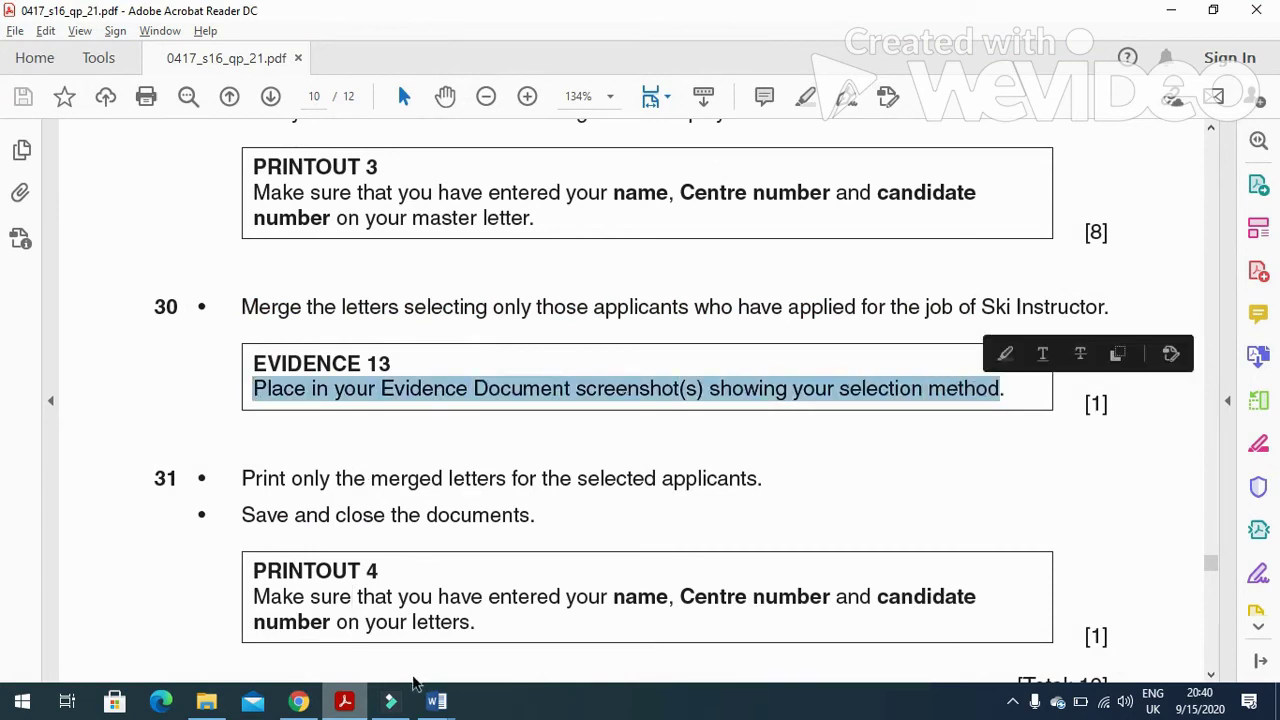
Paste the Ski Instructor filter screenshot under Step 30, crop its top and left, and enlarge it.
{"action": "mouse_move", "coordinate": [436, 700]}
{"action": "left_click", "coordinate": [404, 632]}
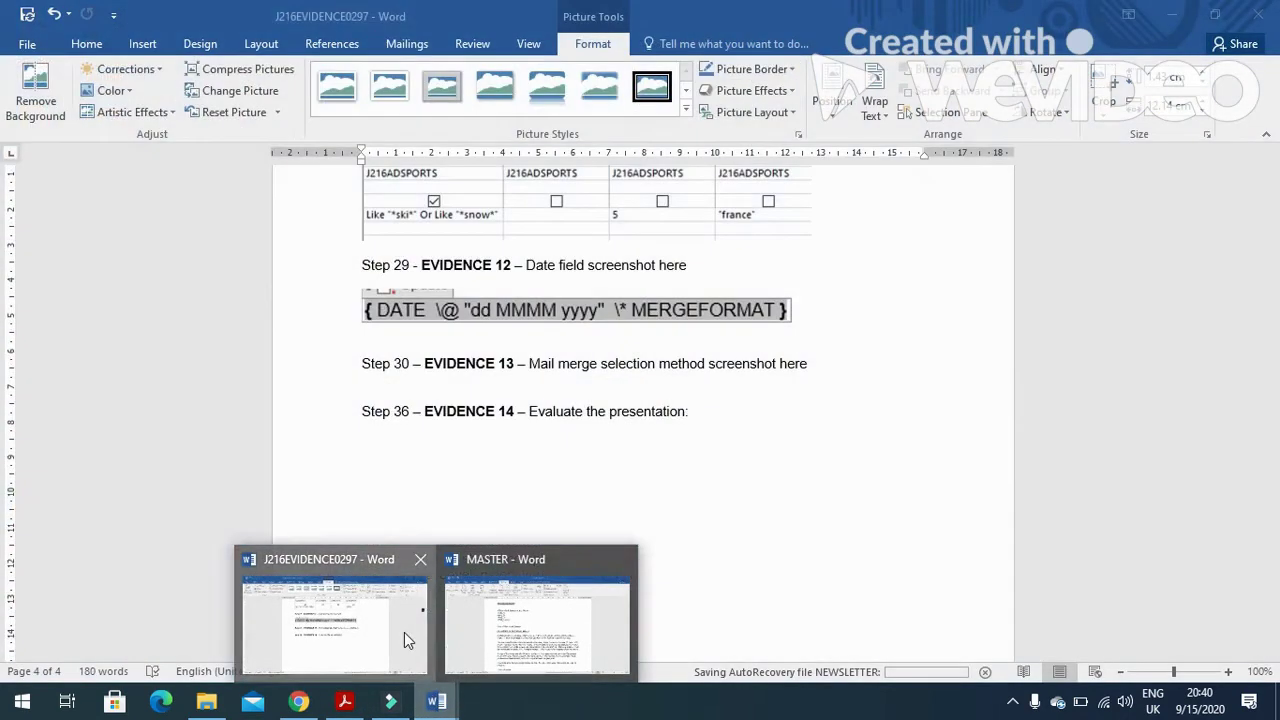
{"action": "left_click", "coordinate": [519, 390]}
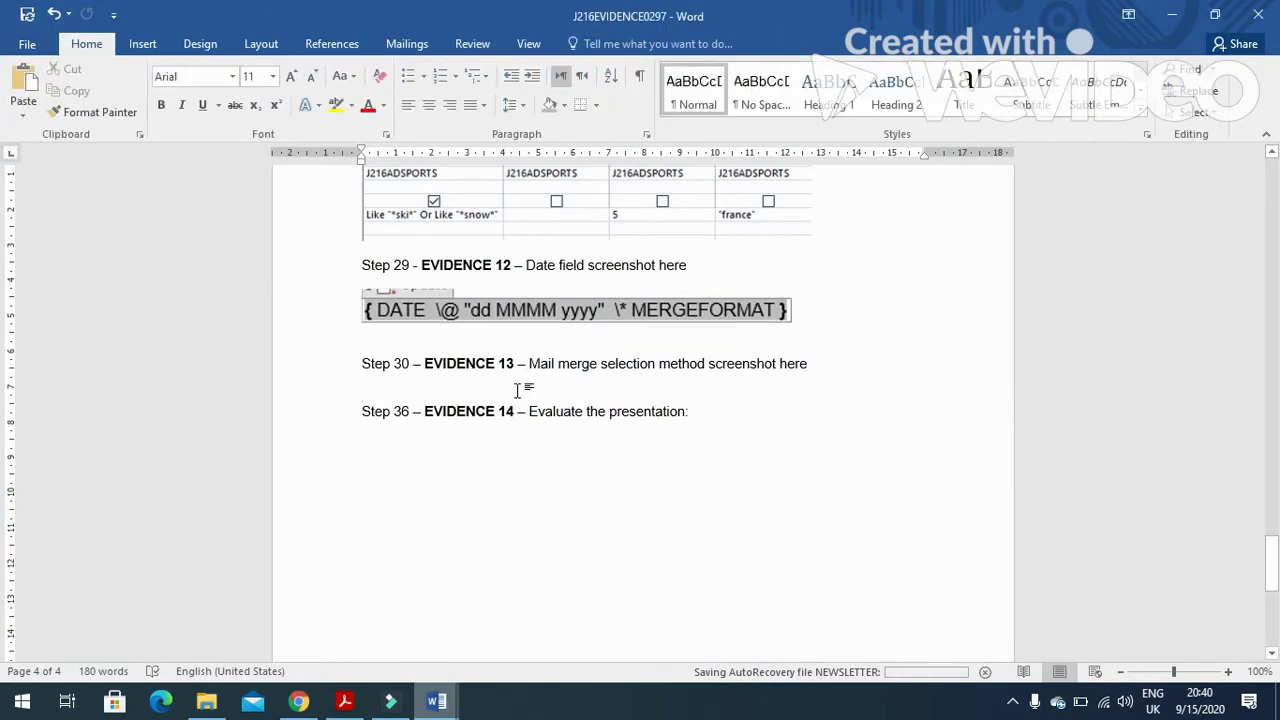
{"action": "key", "text": "ctrl+v"}
{"action": "left_click", "coordinate": [590, 512]}
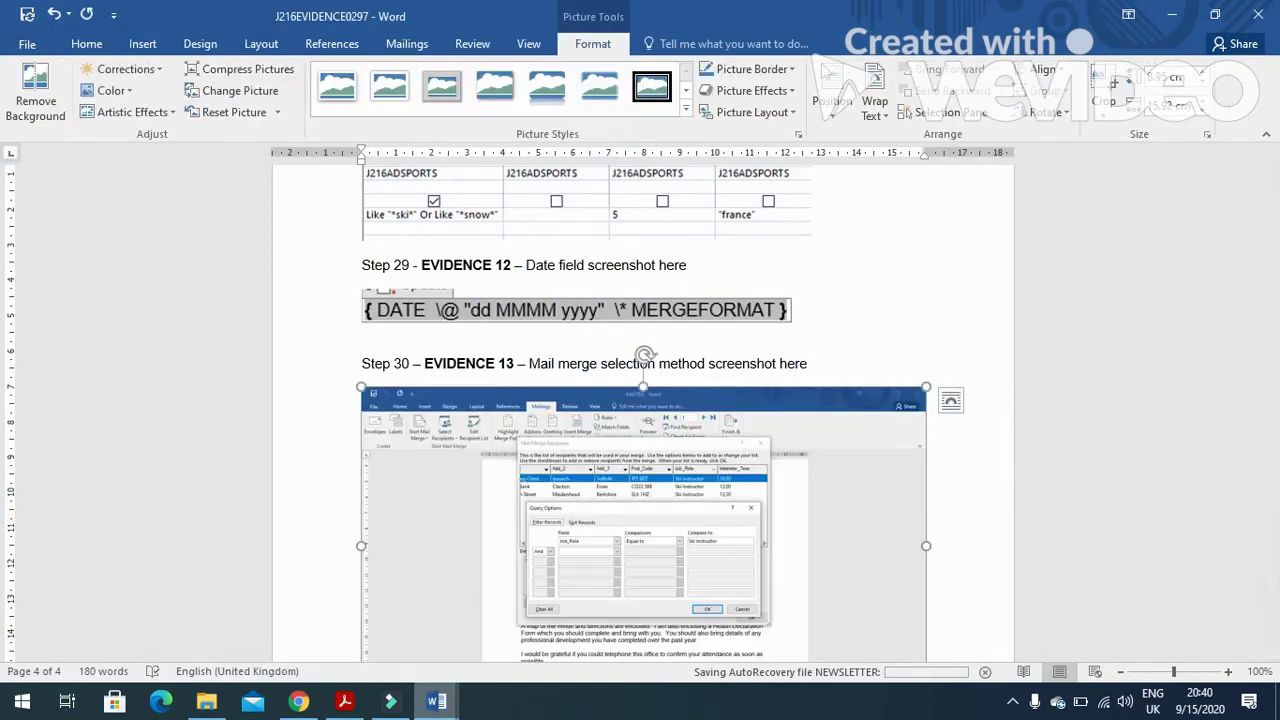
{"action": "left_click", "coordinate": [1116, 88]}
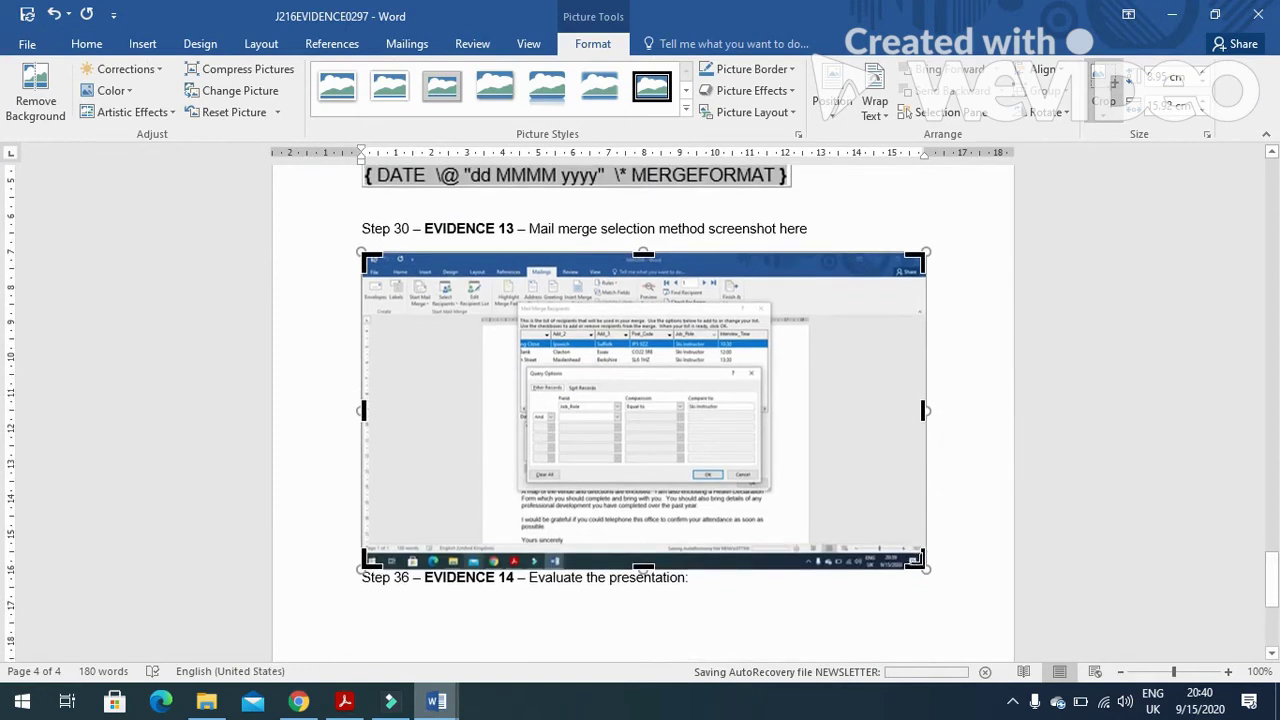
{"action": "left_click_drag", "start_coordinate": [875, 547], "coordinate": [775, 490]}
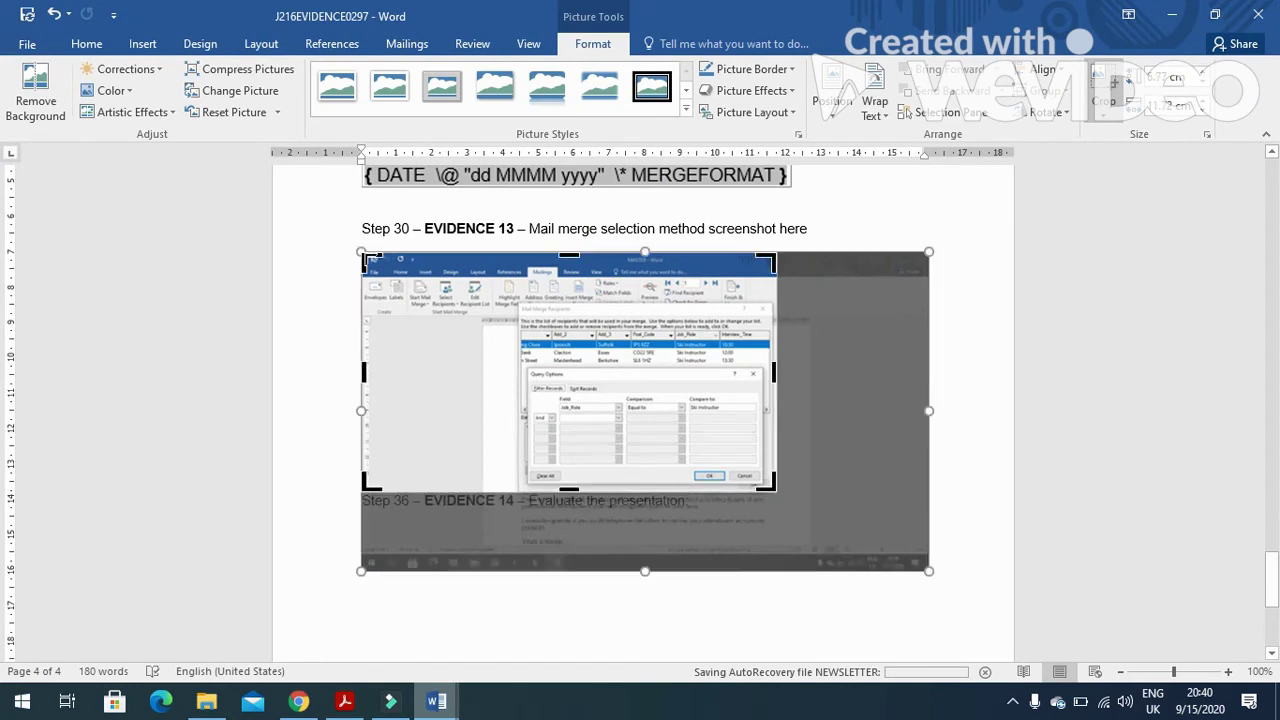
{"action": "left_click_drag", "start_coordinate": [368, 260], "coordinate": [522, 301]}
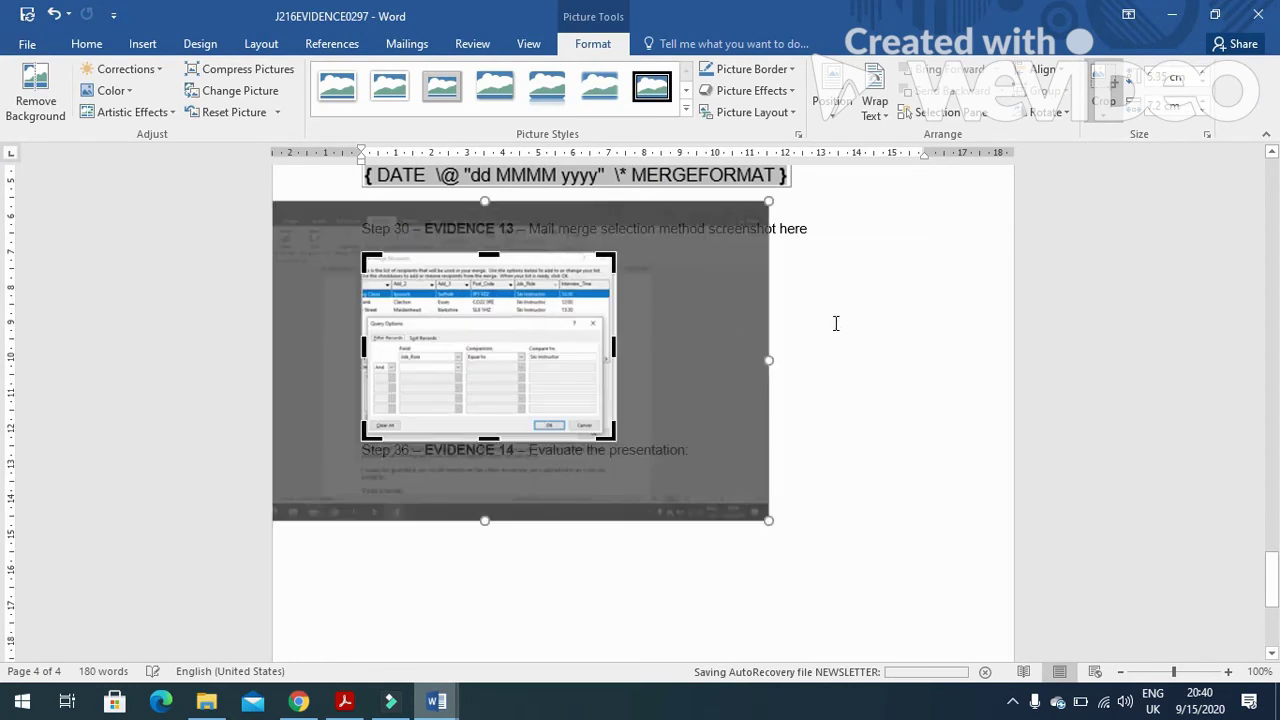
{"action": "left_click", "coordinate": [836, 323]}
{"action": "left_click", "coordinate": [543, 309]}
{"action": "left_click_drag", "start_coordinate": [625, 438], "coordinate": [789, 521]}
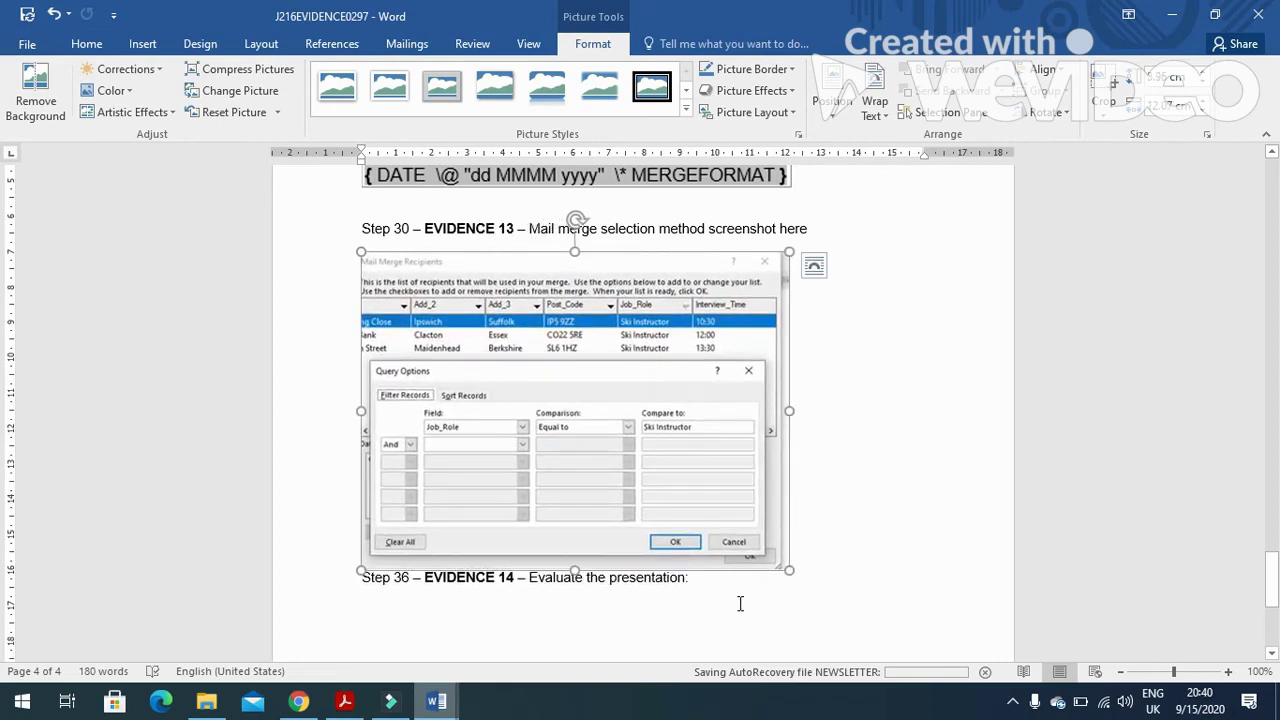
Highlight the task 31 instruction in the exam paper, then return to the master letter.
{"action": "key", "text": "alt+Tab"}
{"action": "scroll", "coordinate": [330, 485], "scroll_direction": "down", "scroll_amount": 1}
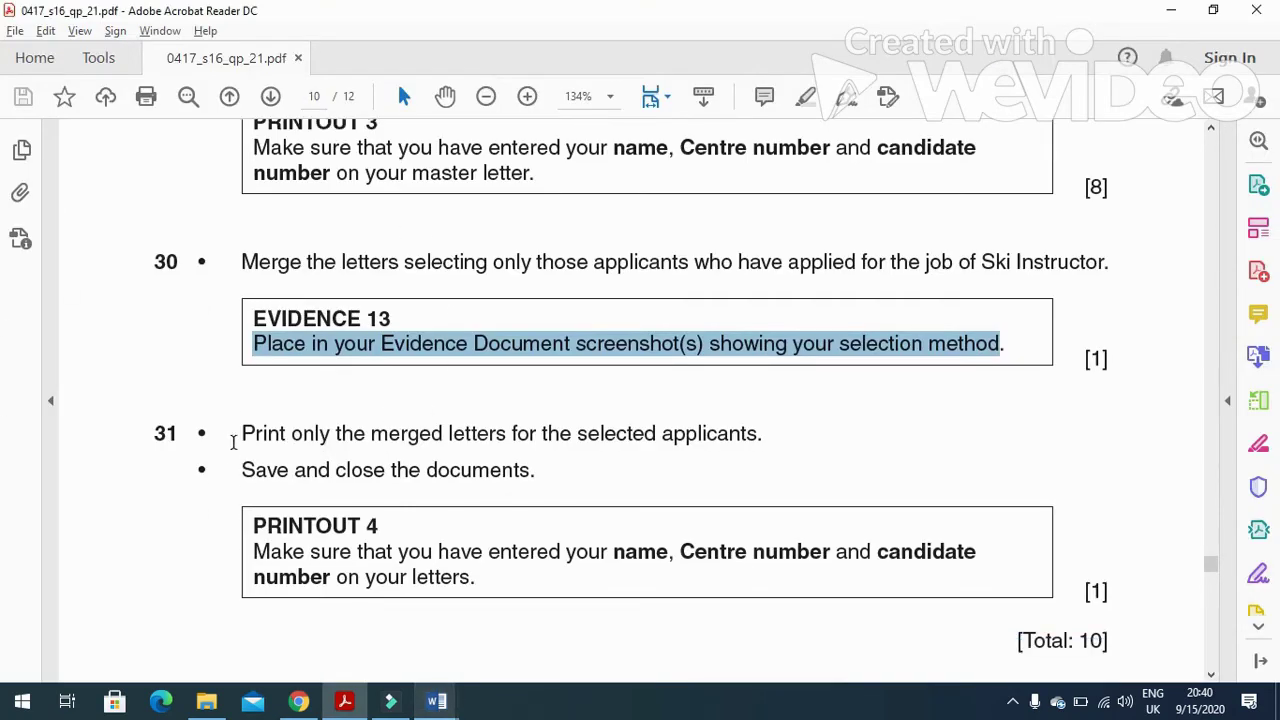
{"action": "left_click_drag", "start_coordinate": [236, 433], "coordinate": [750, 447]}
{"action": "key", "text": "alt+Tab"}
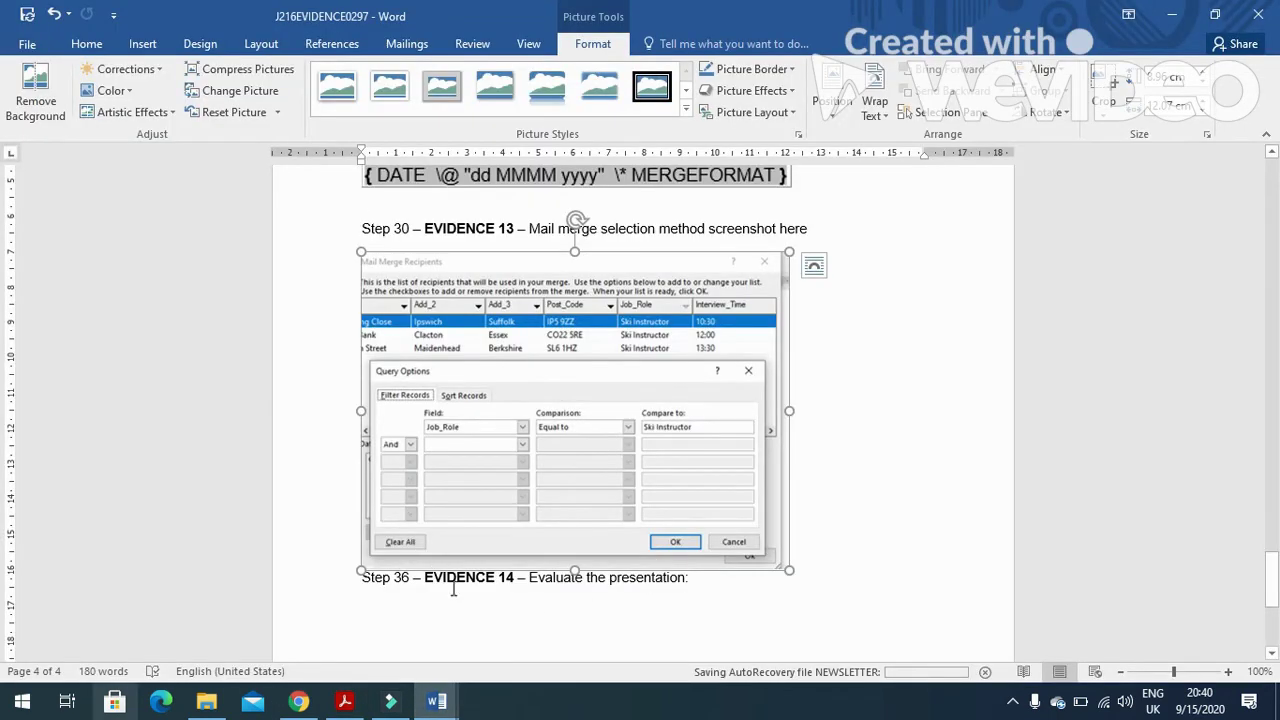
Merge all filtered records into new document Letters1 with three Ski Instructor letters.
{"action": "mouse_move", "coordinate": [436, 701]}
{"action": "left_click", "coordinate": [475, 648]}
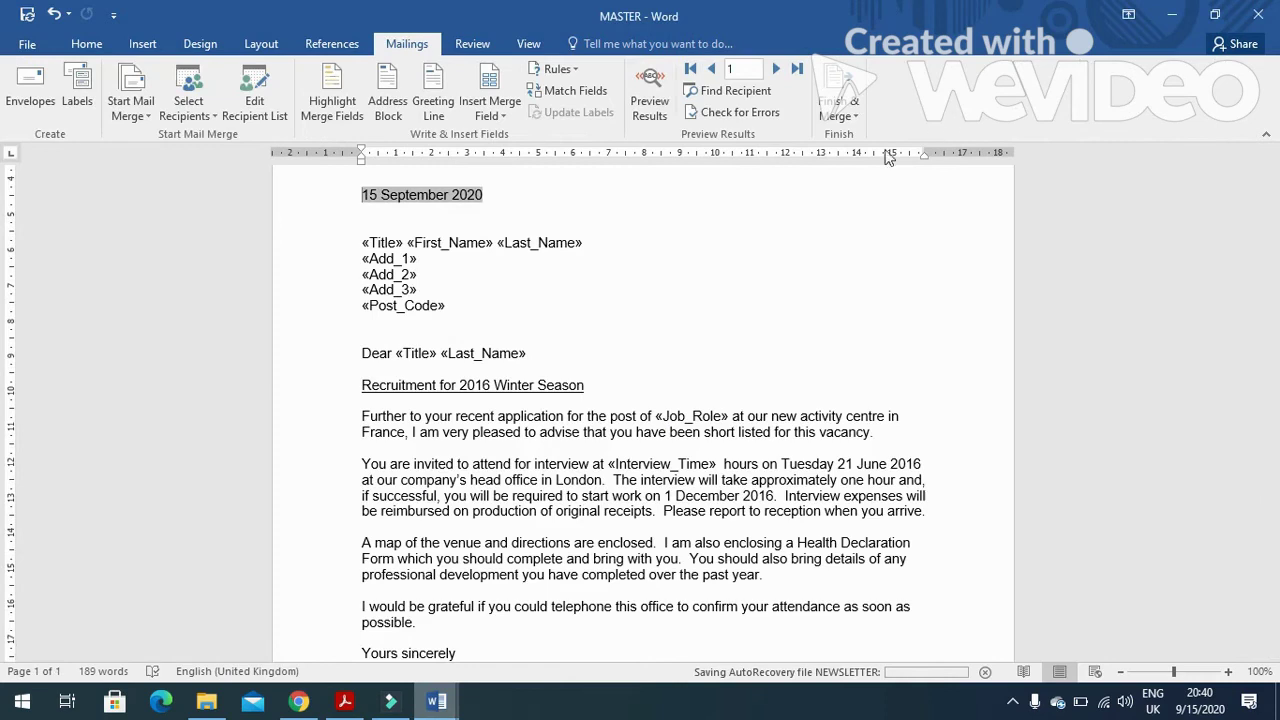
{"action": "left_click", "coordinate": [855, 116]}
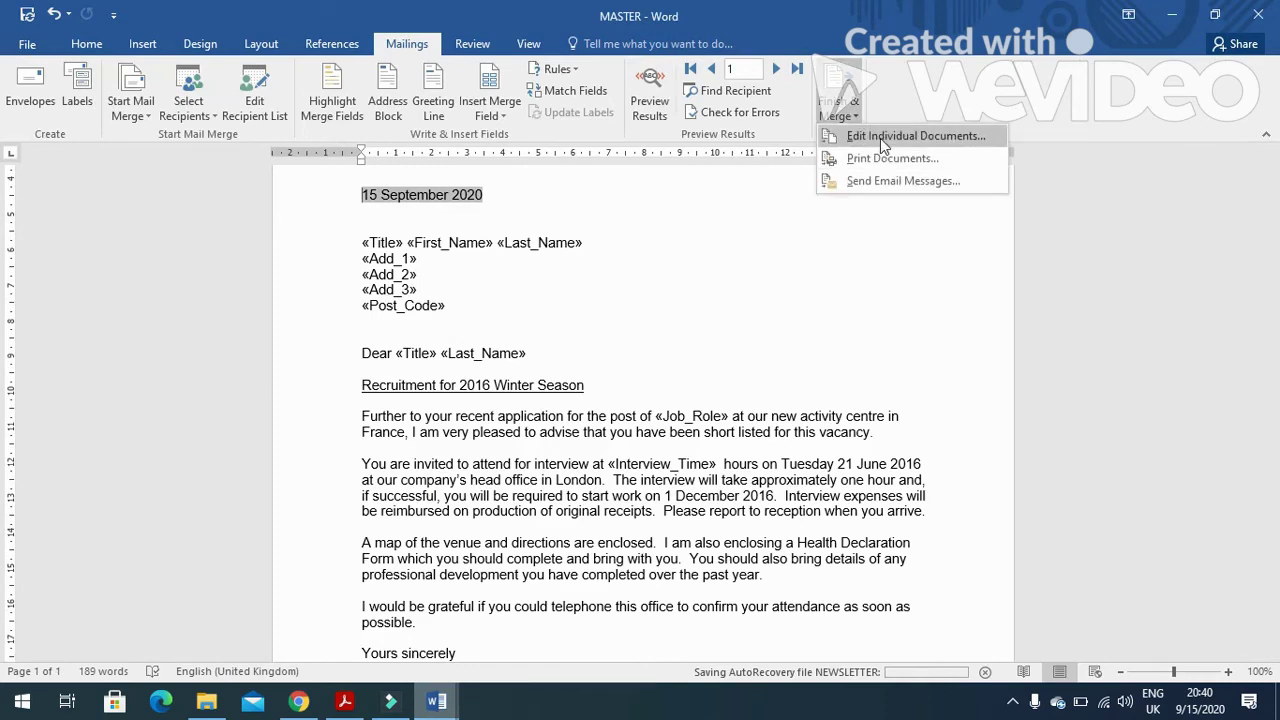
{"action": "left_click", "coordinate": [883, 140]}
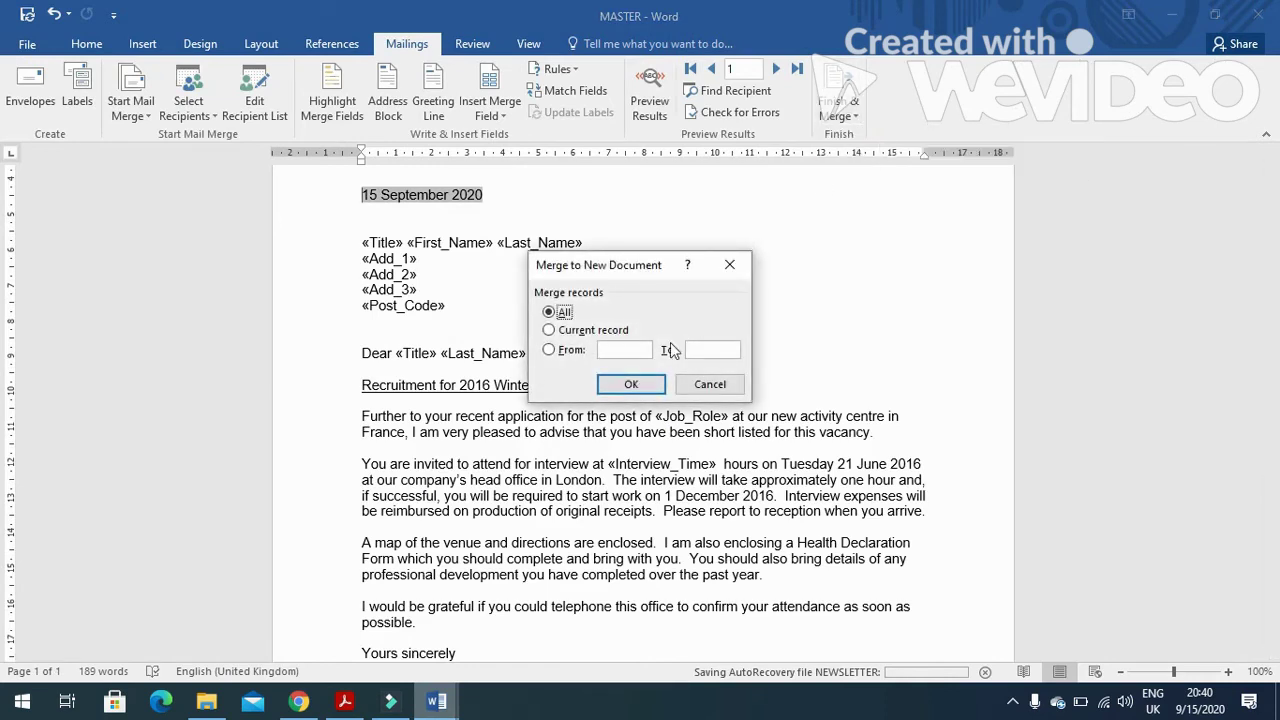
{"action": "left_click", "coordinate": [633, 384]}
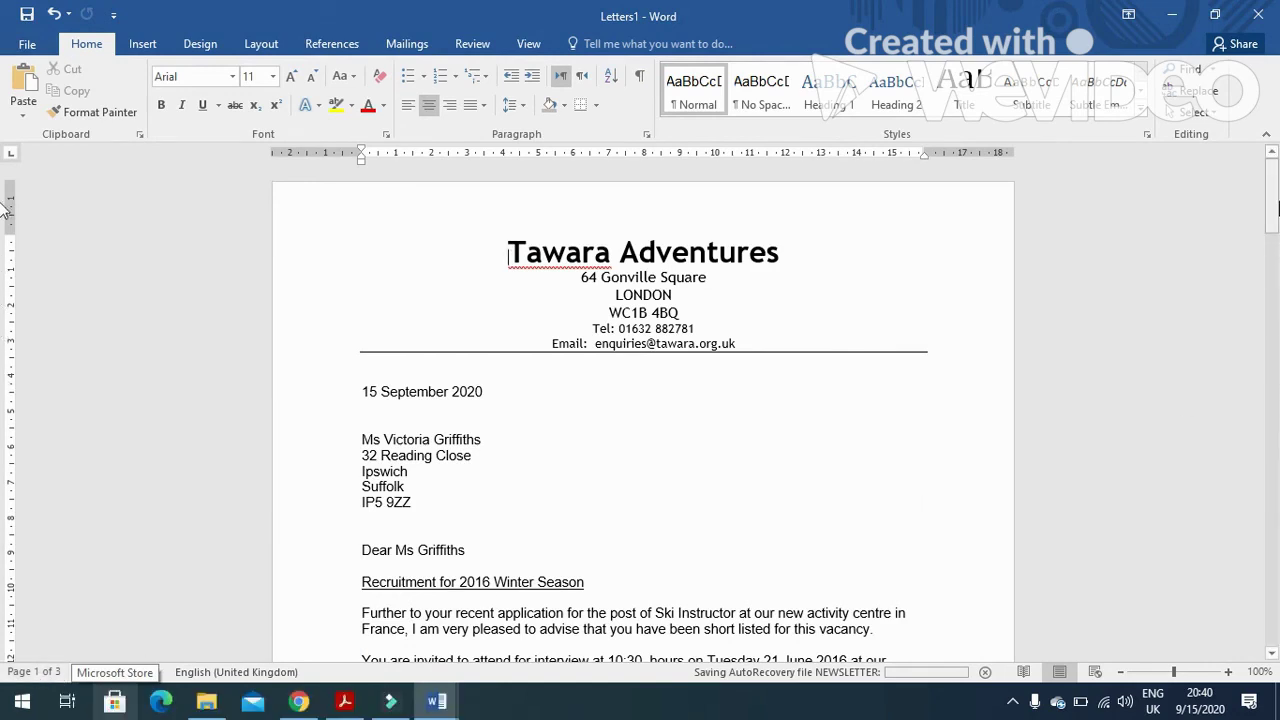
{"action": "left_click_drag", "start_coordinate": [1272, 205], "coordinate": [1275, 544]}
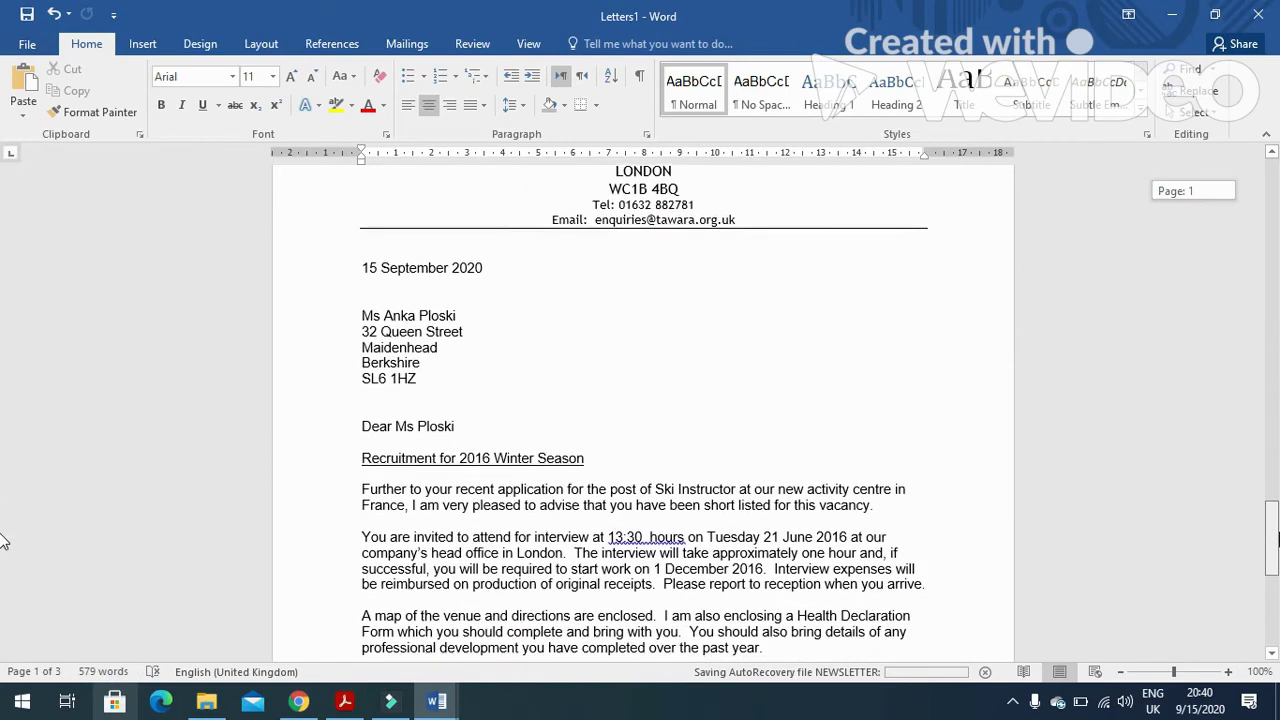
Bring the exam paper PDF back to the front at task 31.
{"action": "mouse_move", "coordinate": [344, 702]}
{"action": "left_click", "coordinate": [508, 596]}
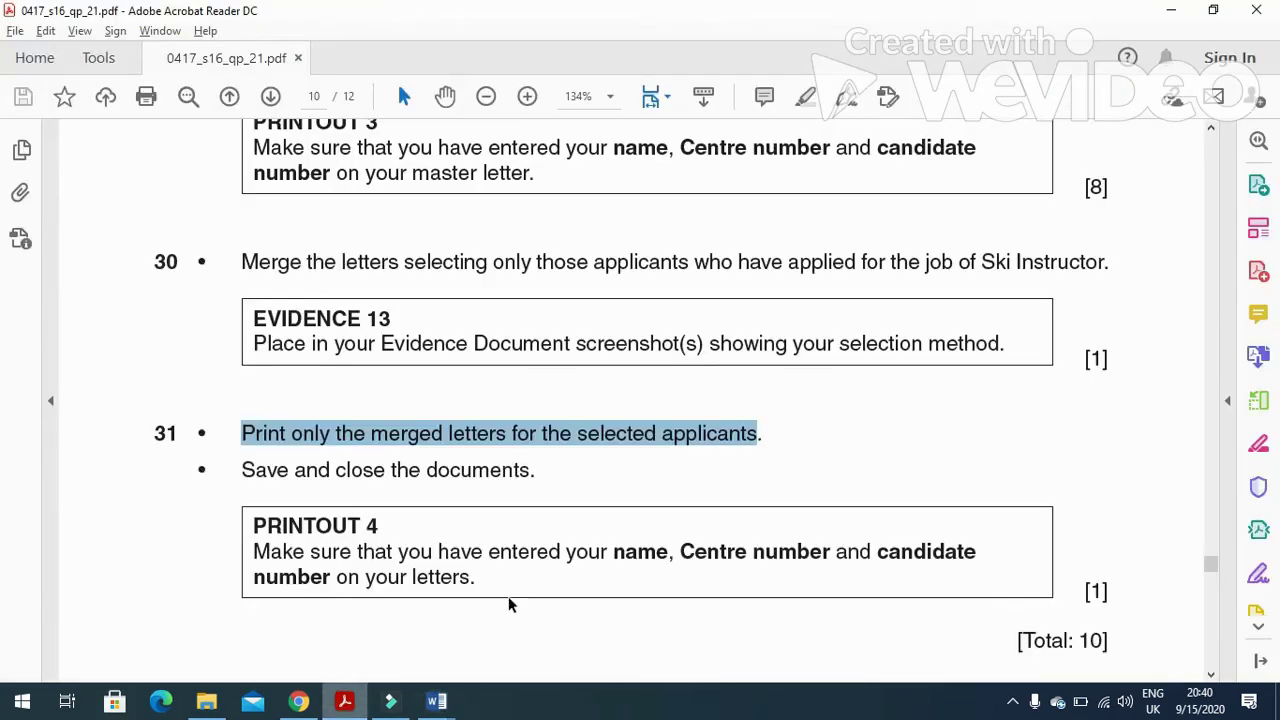